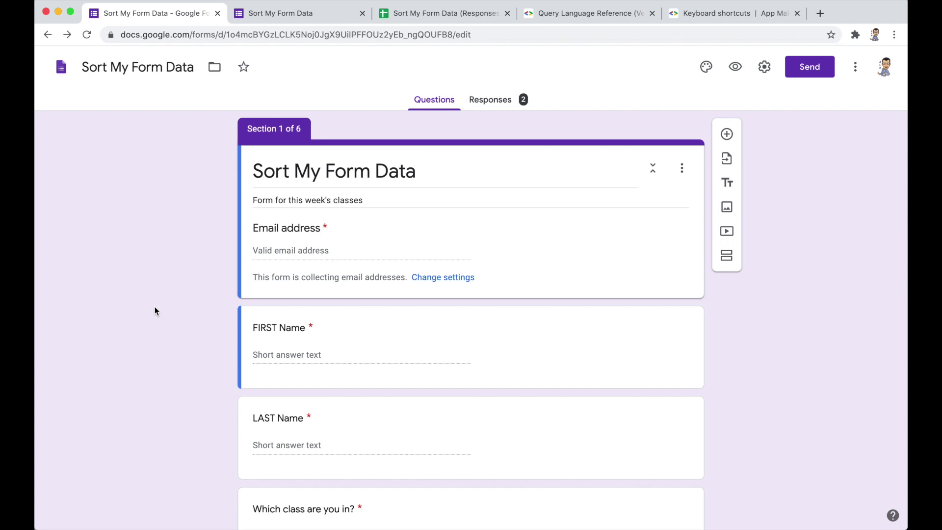
Scroll down the form and glance at its settings without changing anything
scroll(154, 307, "down", 1)
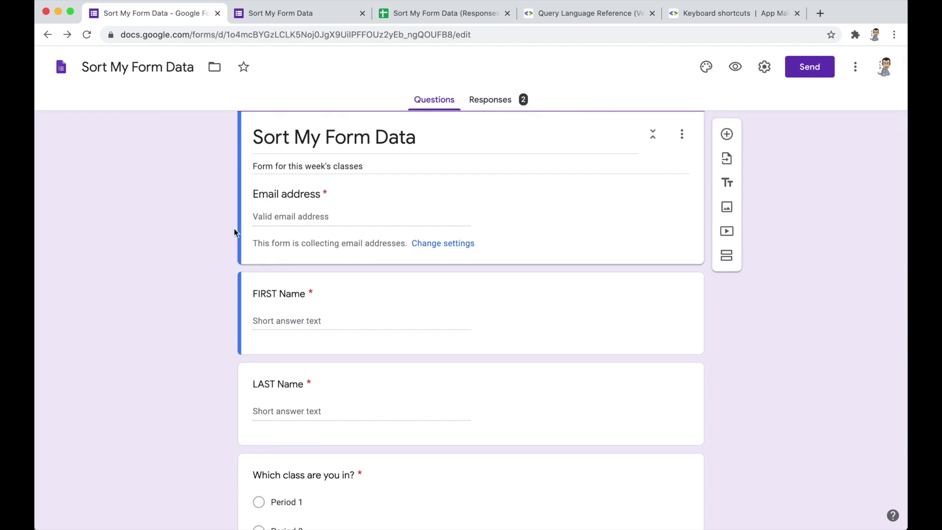
scroll(151, 285, "down", 1)
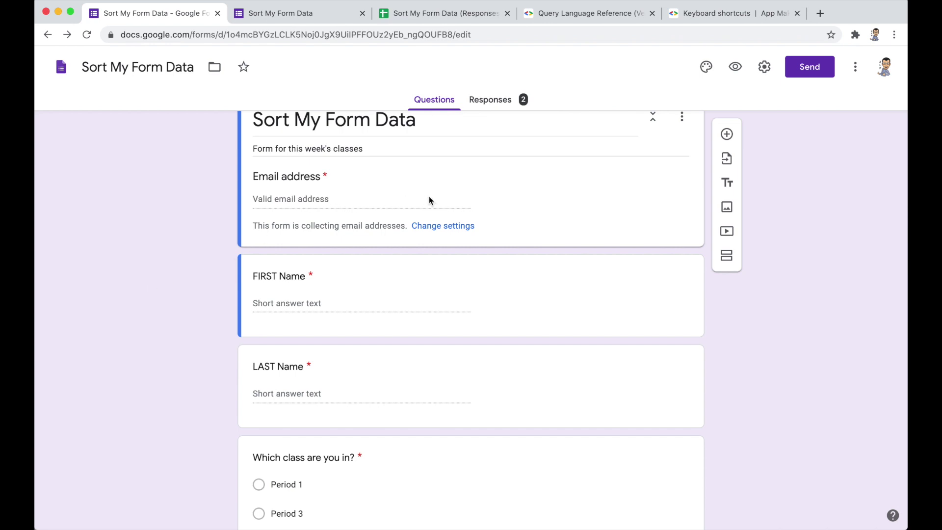
left_click(765, 67)
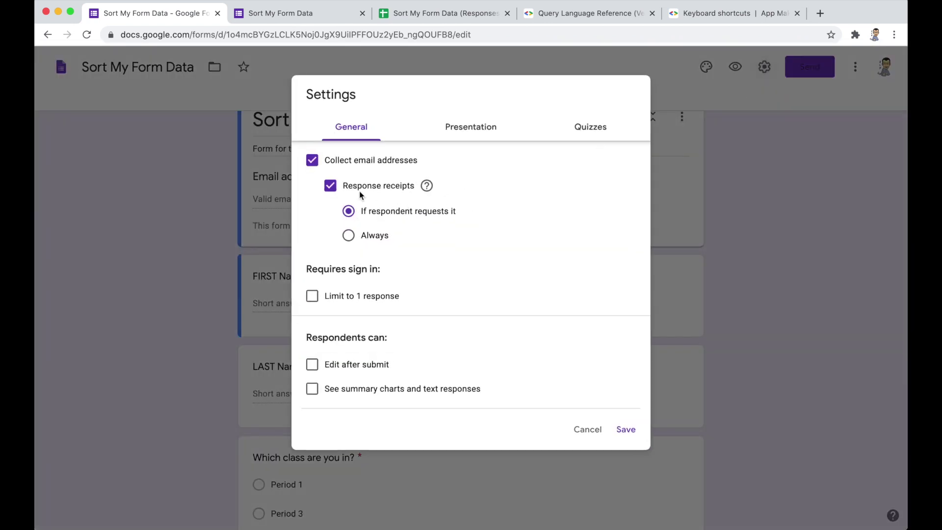
left_click(588, 429)
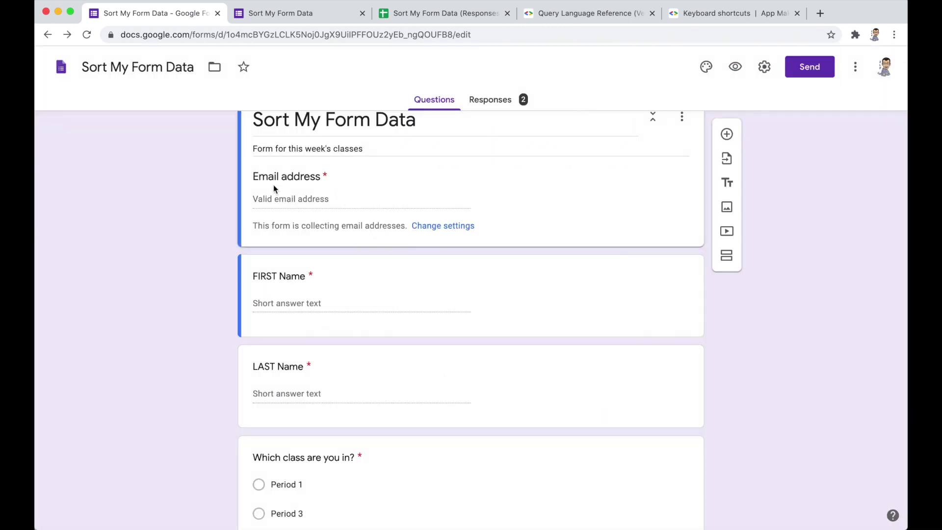
Scroll through the form's questions and inspect the day-of-week question's branching
scroll(160, 212, "up", 2)
scroll(160, 212, "down", 3)
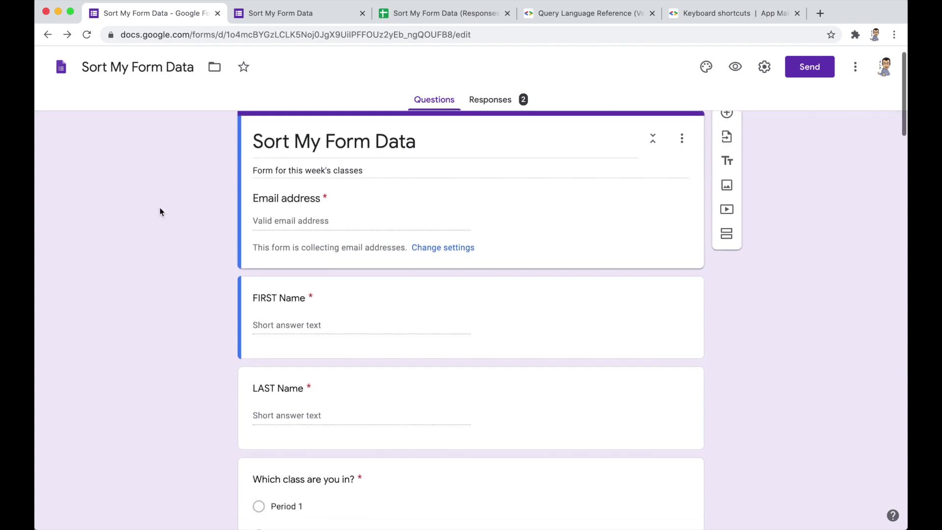
scroll(160, 212, "down", 2)
scroll(160, 212, "down", 2)
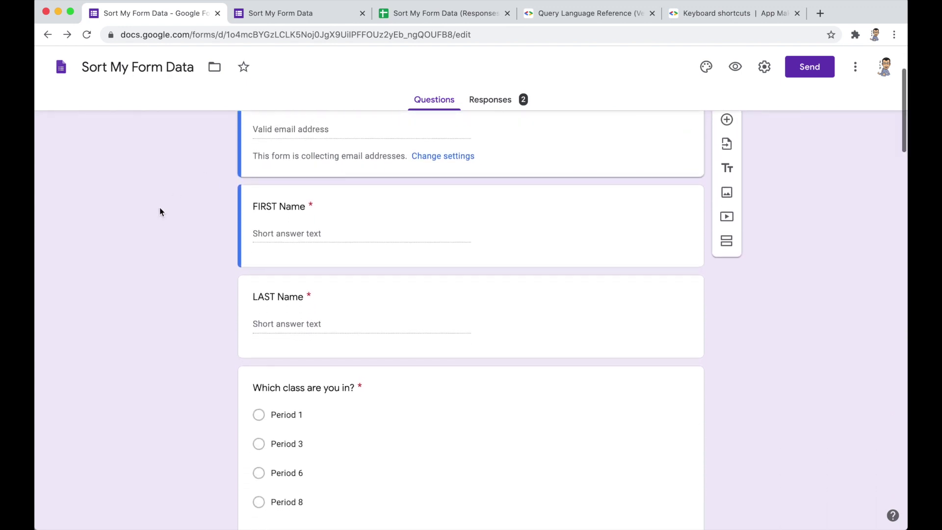
scroll(160, 212, "down", 1)
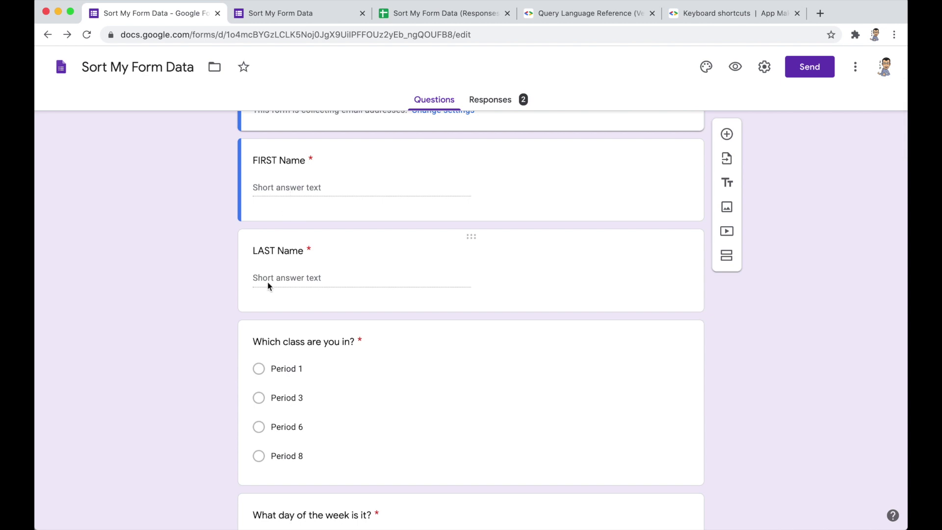
scroll(188, 268, "down", 1)
scroll(196, 271, "down", 3)
scroll(213, 349, "down", 5)
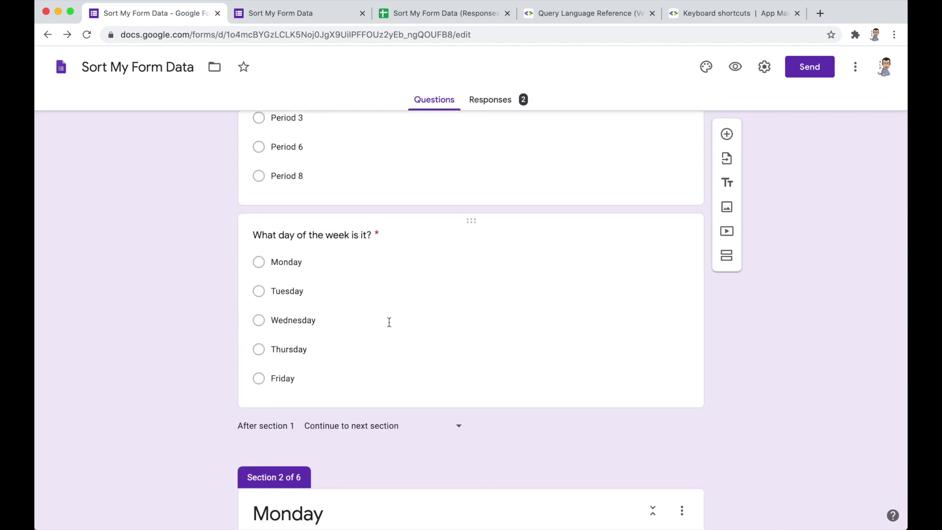
left_click(527, 326)
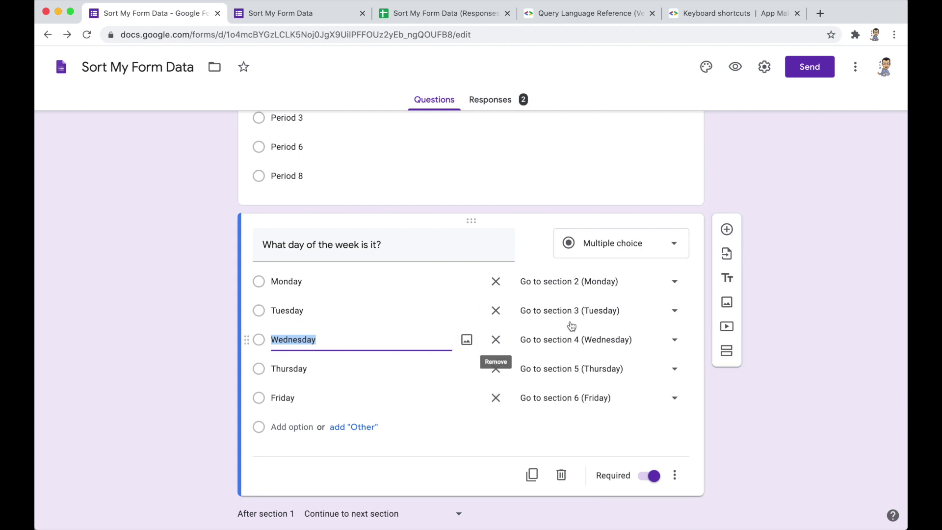
scroll(171, 347, "down", 3)
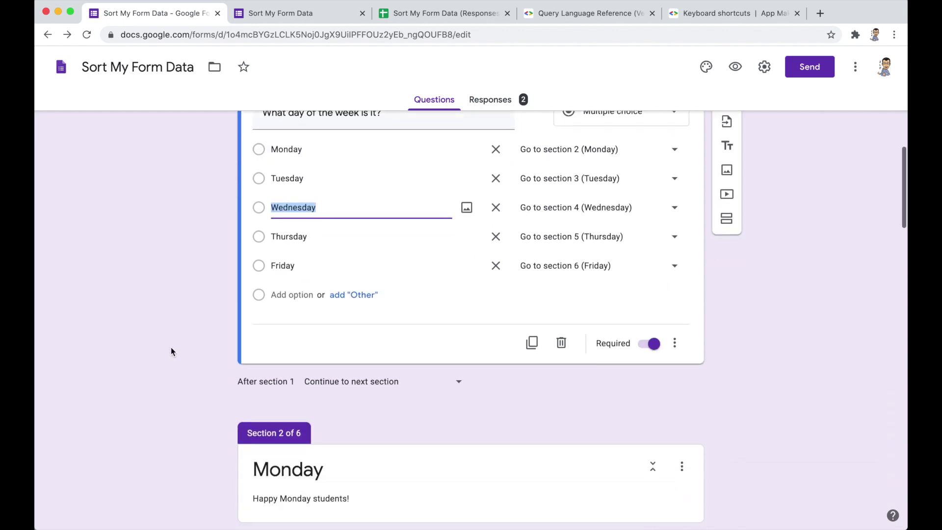
scroll(171, 348, "down", 15)
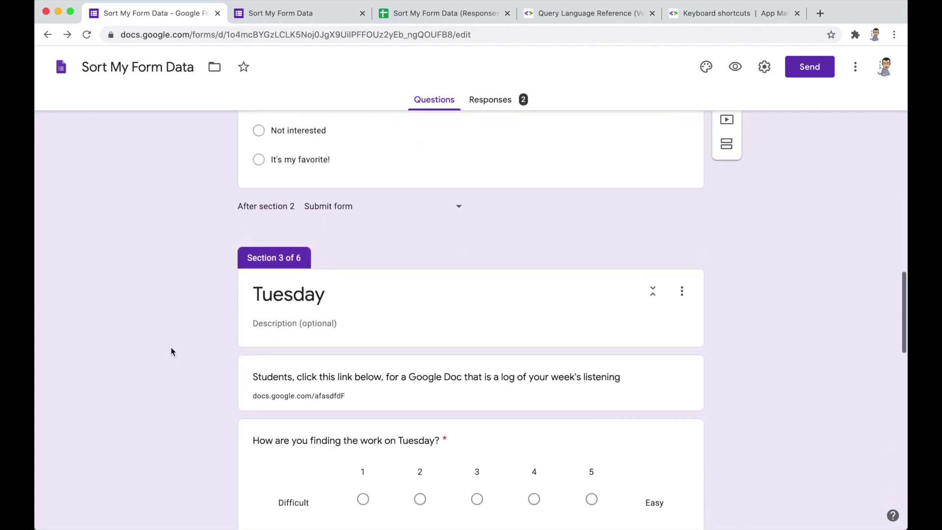
scroll(171, 348, "down", 8)
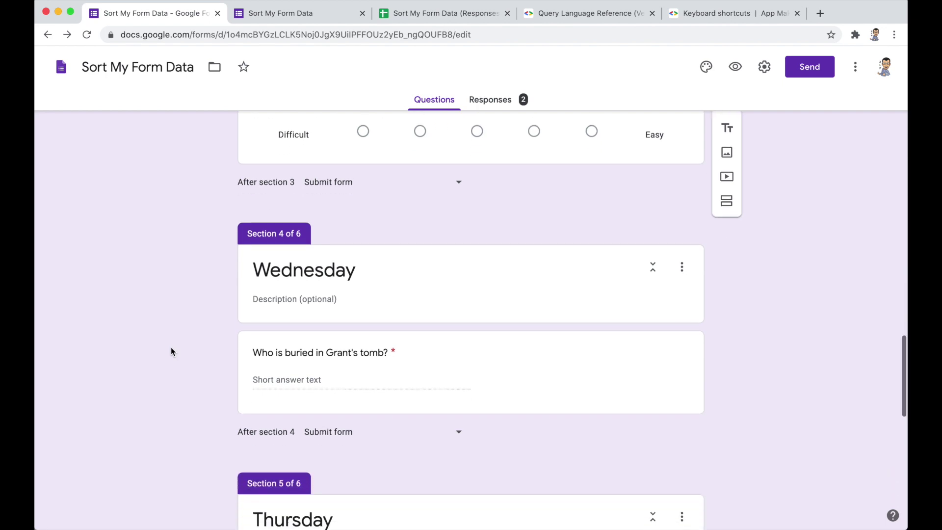
scroll(171, 352, "down", 10)
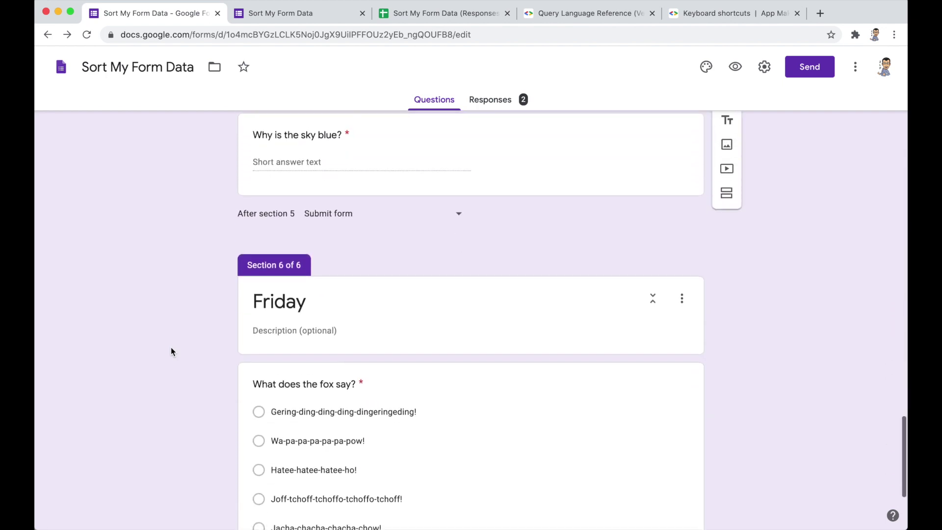
scroll(170, 351, "up", 20)
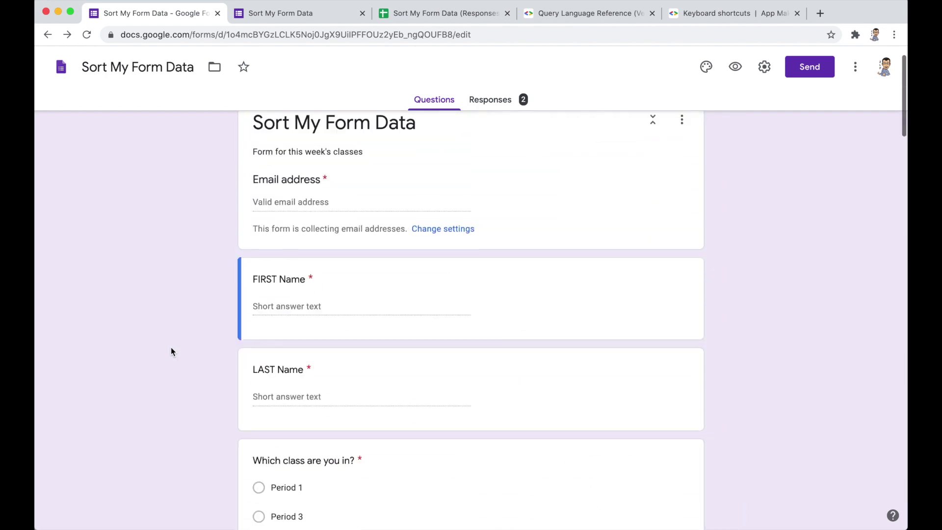
Open the Responses summary, peek at the linked spreadsheet, and come back to it
left_click(494, 101)
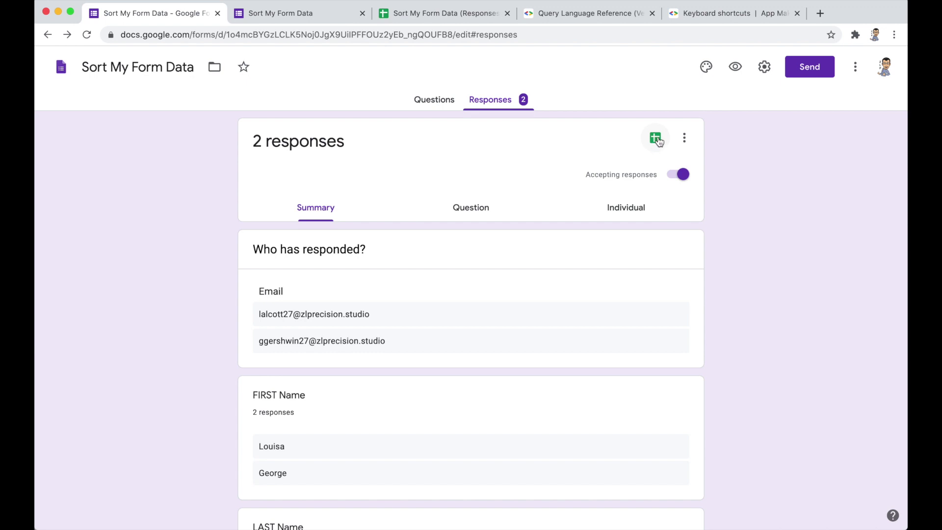
left_click(446, 15)
left_click(210, 15)
scroll(231, 306, "down", 4)
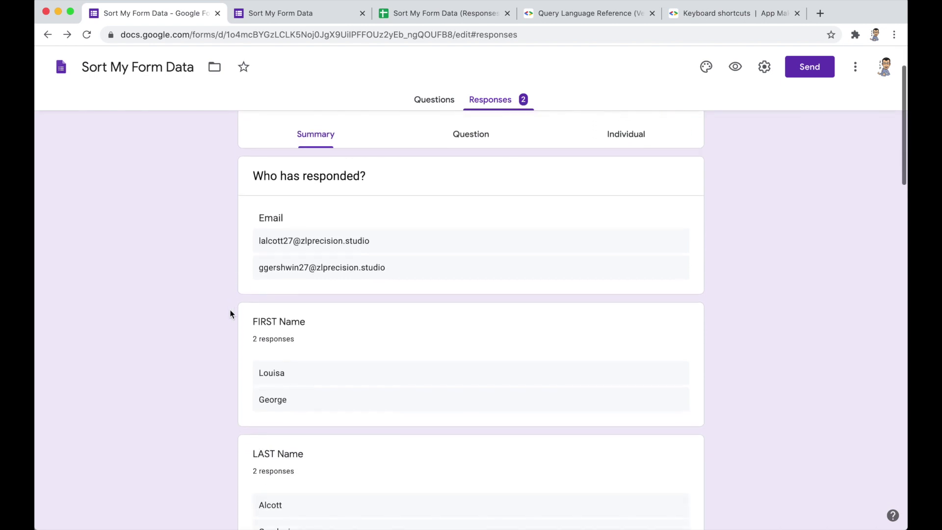
scroll(230, 314, "up", 5)
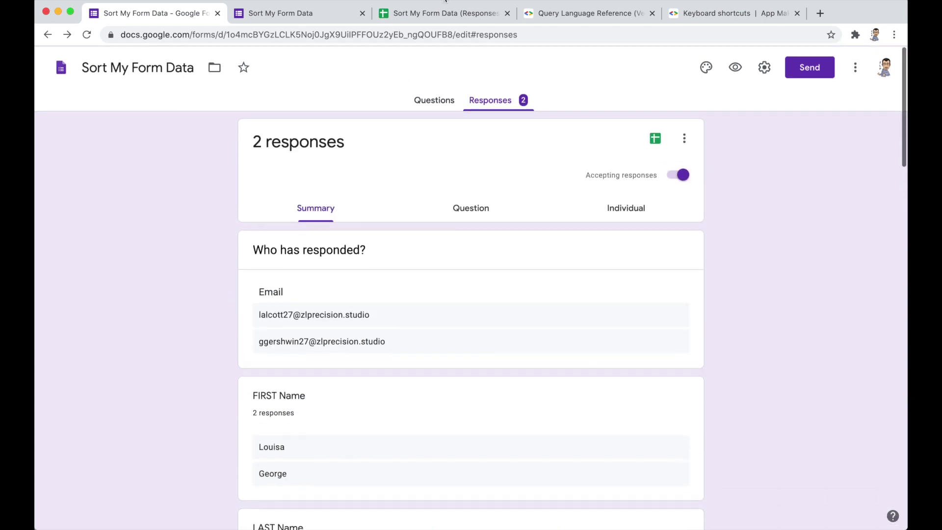
Switch to the linked responses spreadsheet and scroll through the response rows
left_click(440, 14)
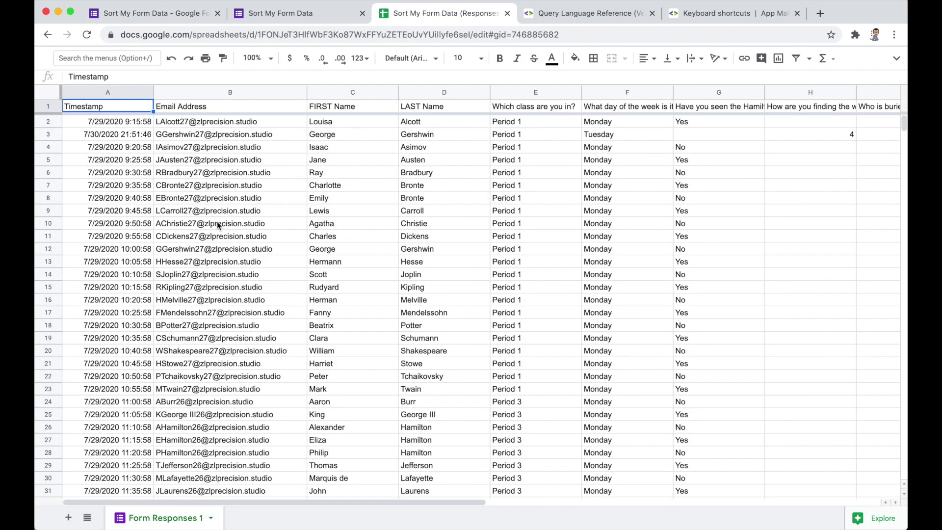
scroll(217, 236, "down", 2)
scroll(217, 236, "down", 8)
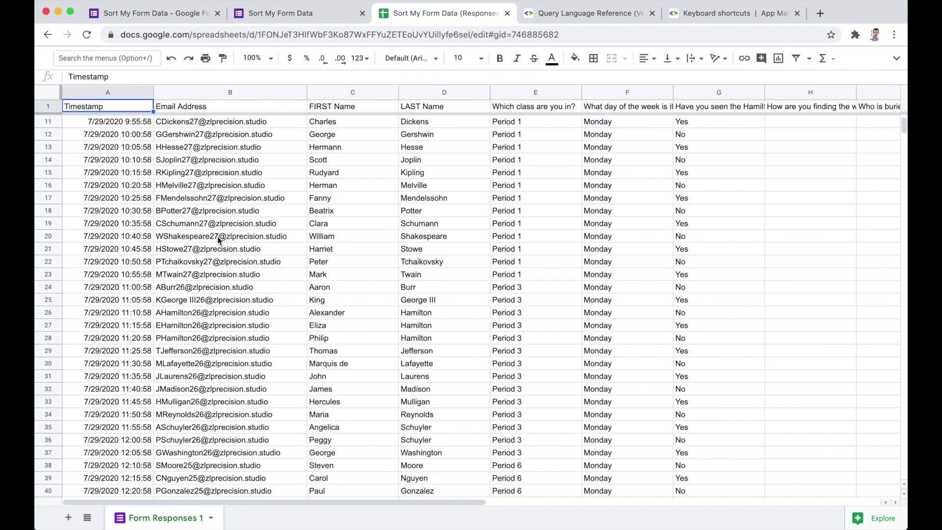
scroll(216, 237, "down", 12)
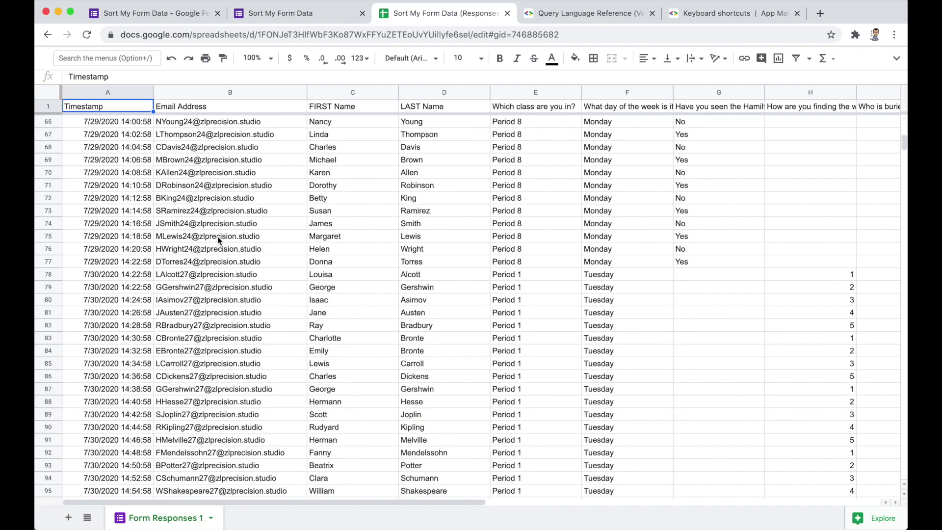
scroll(217, 236, "up", 8)
scroll(217, 236, "up", 12)
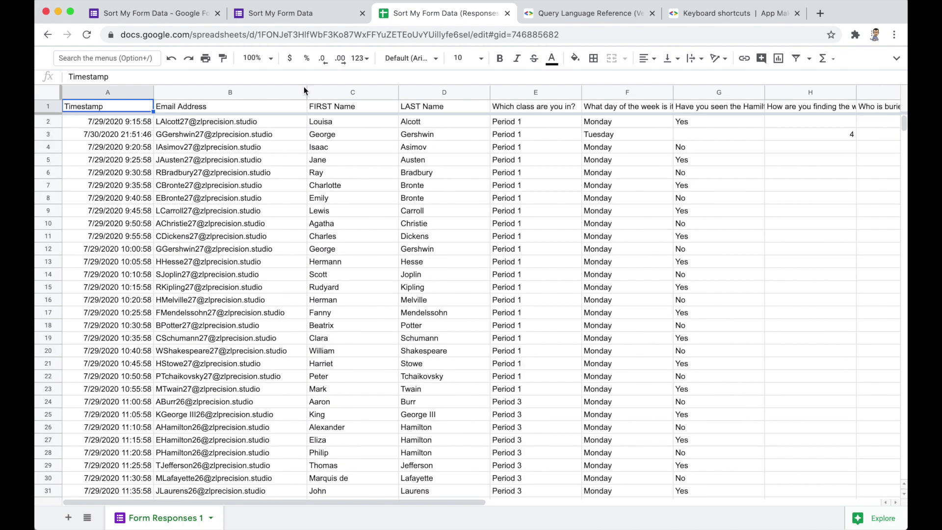
Look over the live form respondents see, then close that tab
left_click(297, 16)
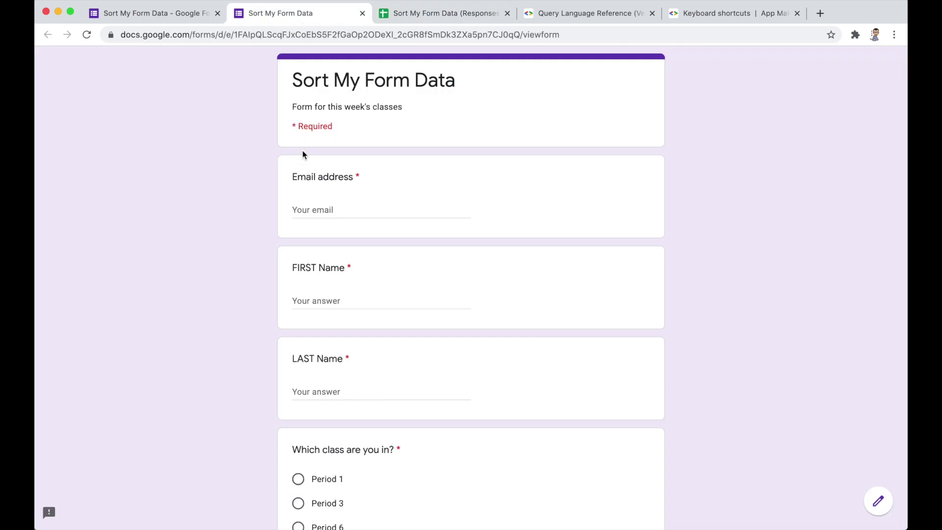
scroll(274, 248, "down", 6)
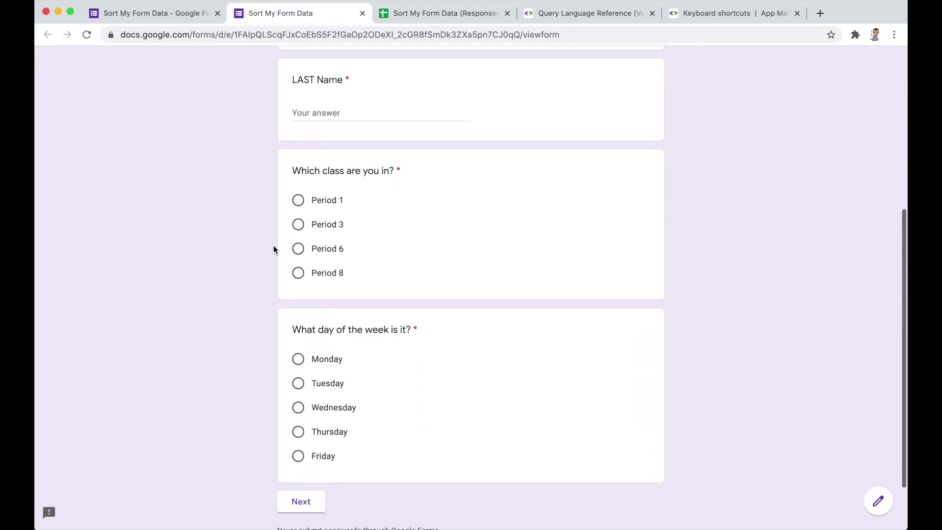
scroll(273, 249, "up", 6)
scroll(273, 249, "down", 1)
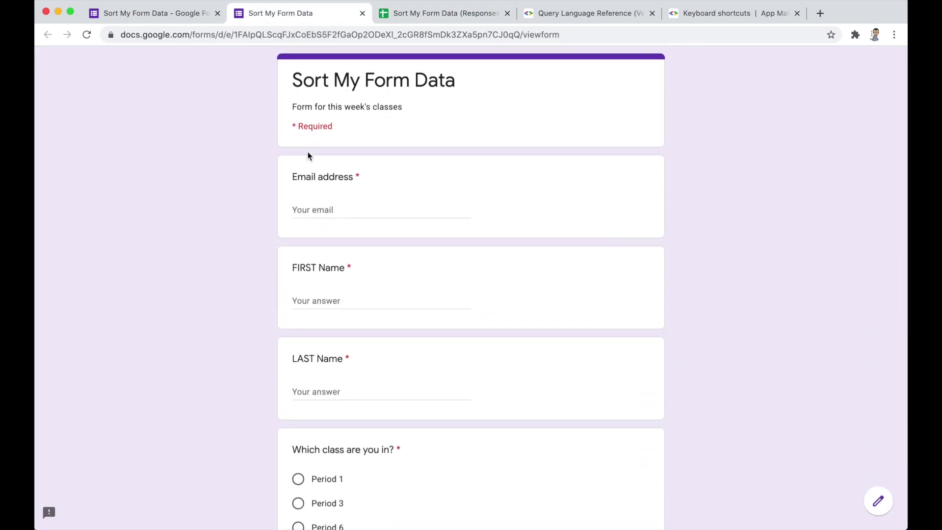
left_click(363, 13)
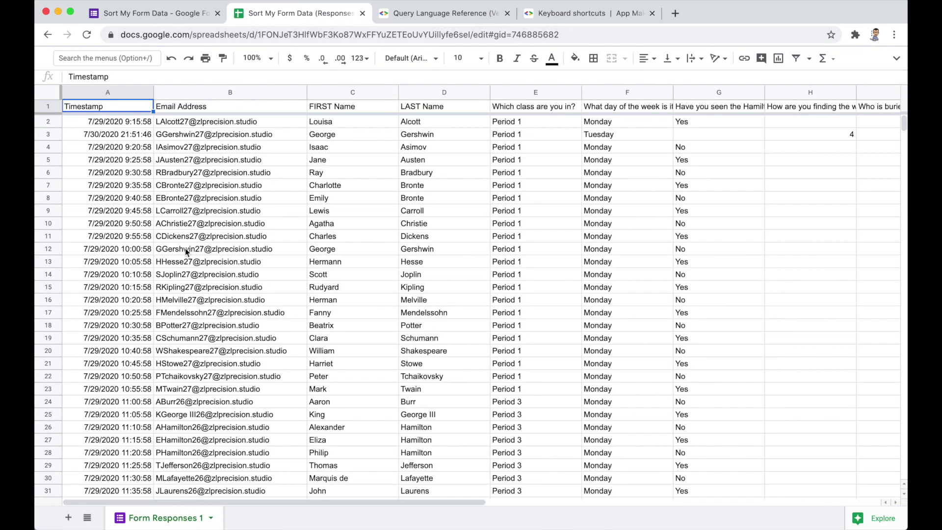
Scroll the response rows by period and day, then return to the form's summary
scroll(185, 249, "down", 10)
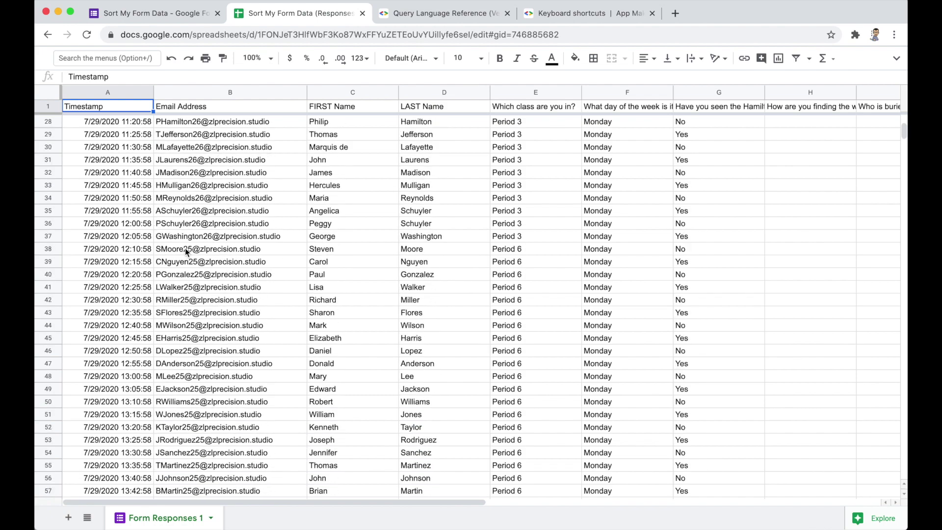
scroll(184, 248, "down", 15)
scroll(184, 248, "up", 13)
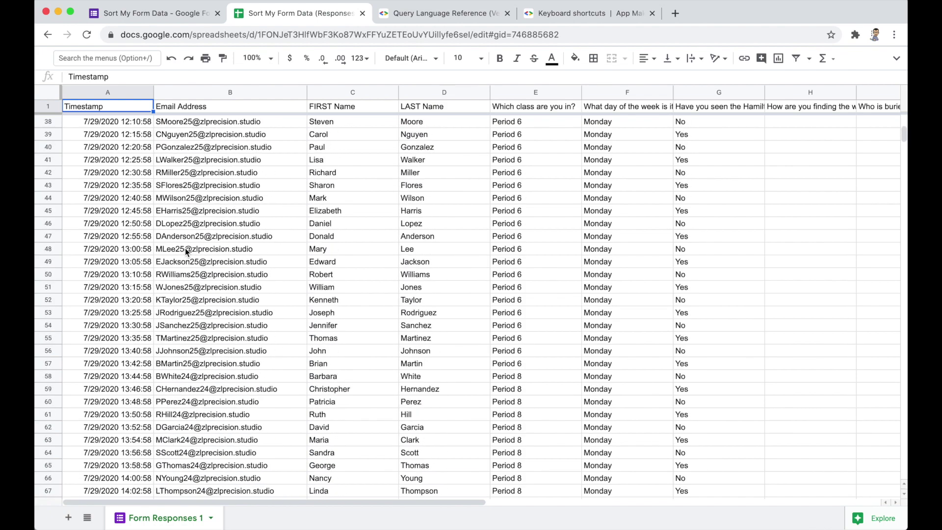
scroll(184, 248, "up", 12)
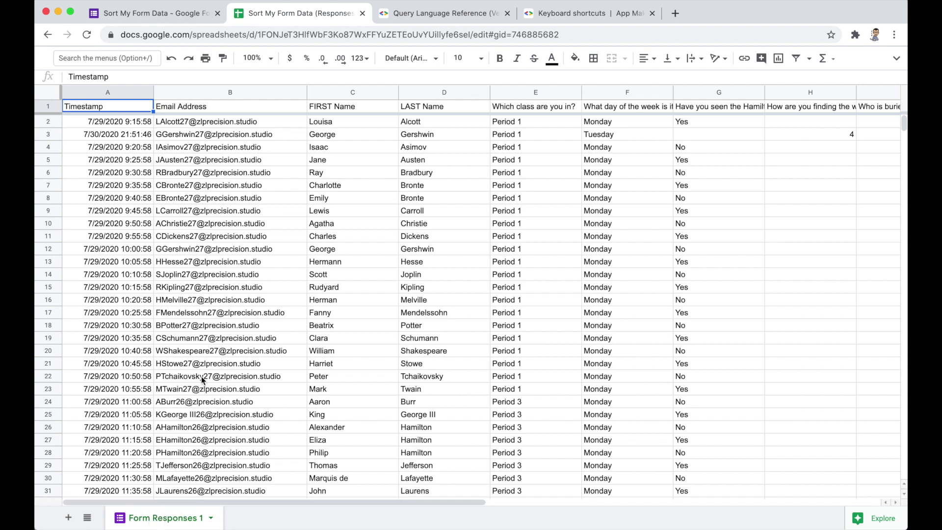
left_click(173, 15)
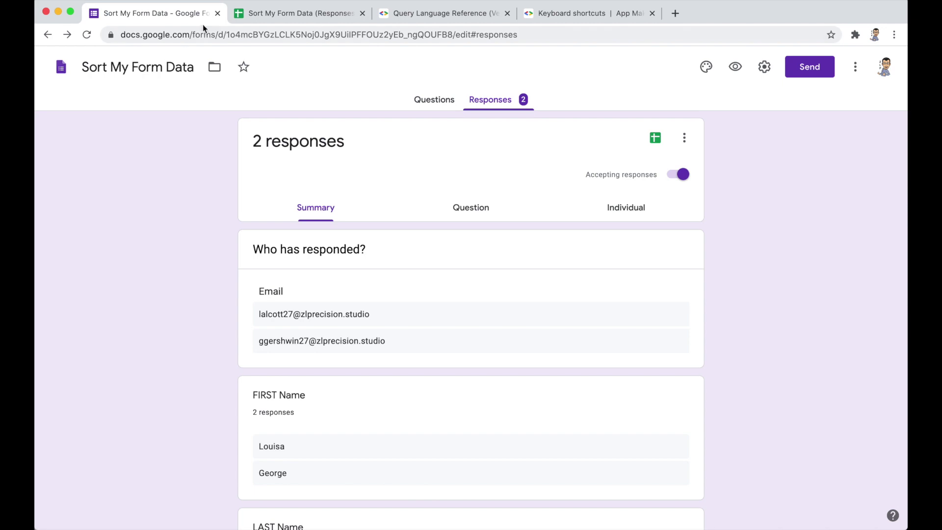
left_click(218, 13)
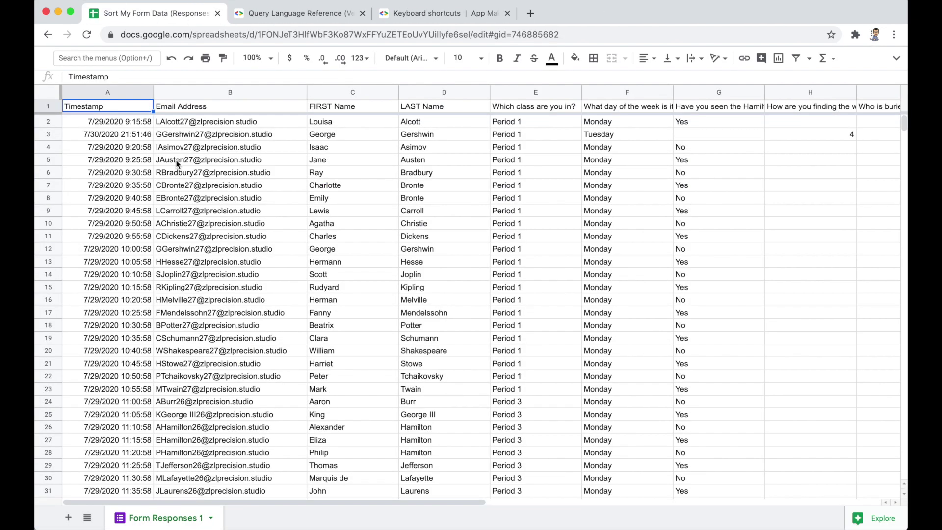
left_click(508, 13)
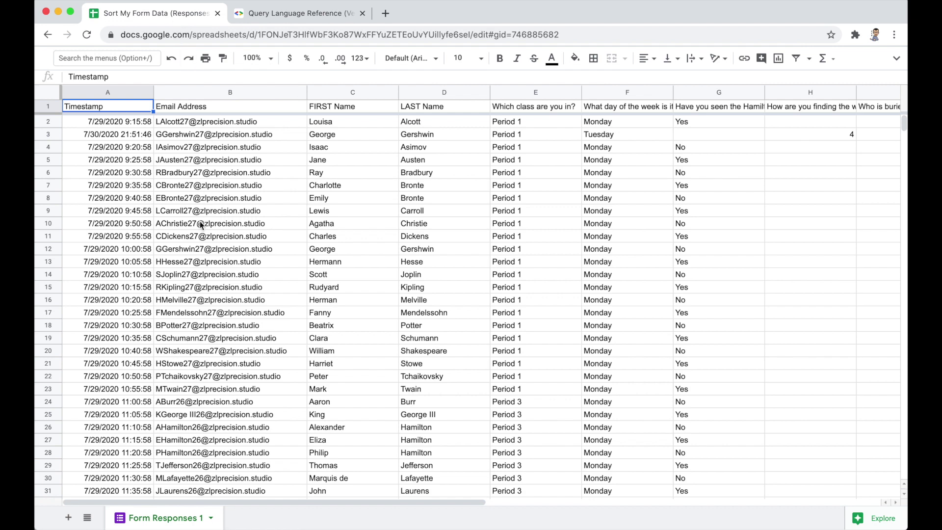
scroll(201, 224, "down", 1)
scroll(201, 224, "up", 1)
scroll(237, 275, "down", 20)
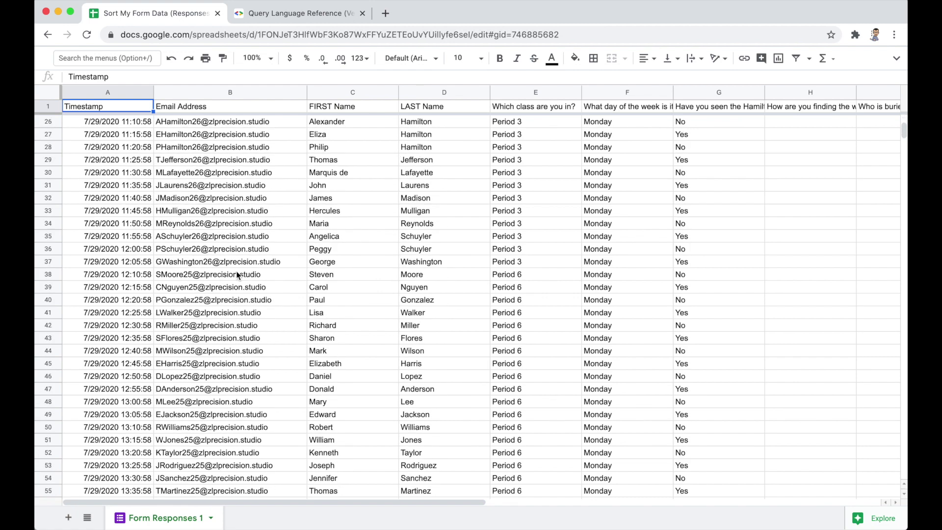
scroll(237, 275, "down", 20)
scroll(237, 275, "down", 20)
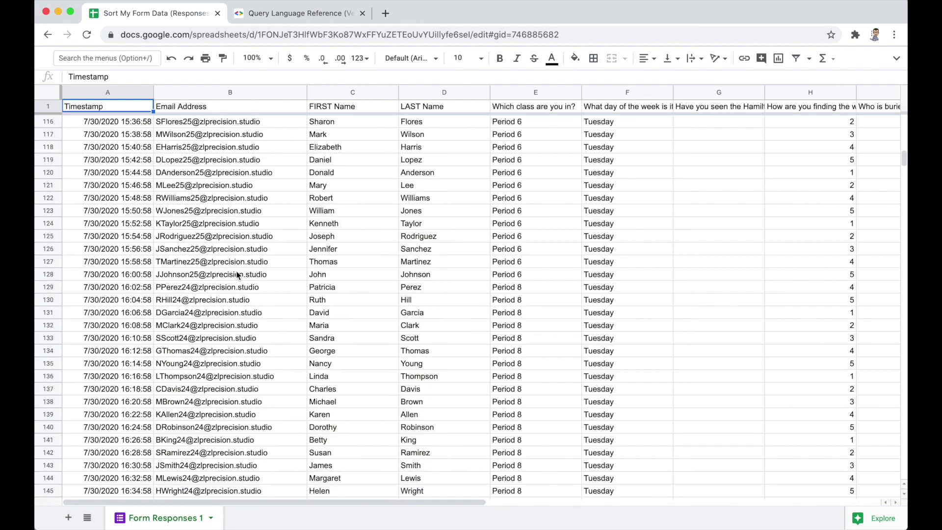
scroll(237, 274, "down", 9)
scroll(327, 253, "up", 20)
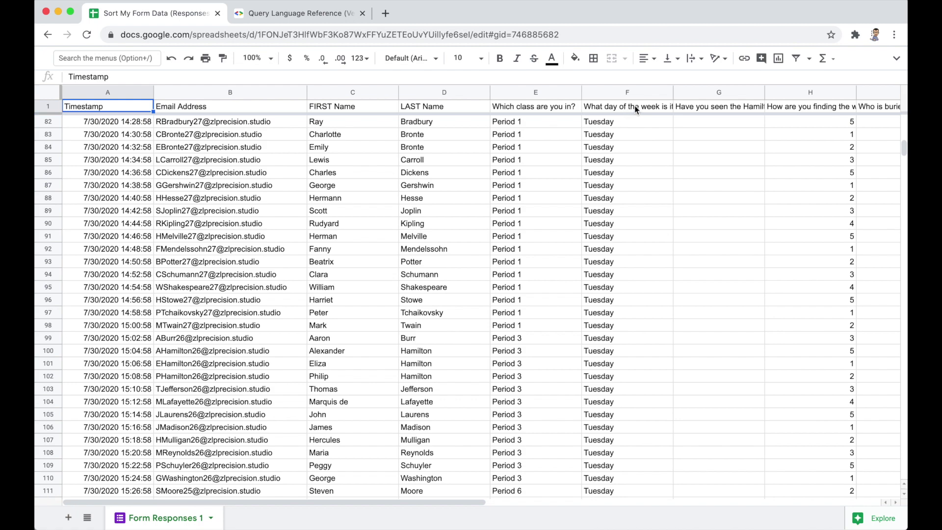
scroll(623, 221, "up", 8)
scroll(623, 221, "up", 19)
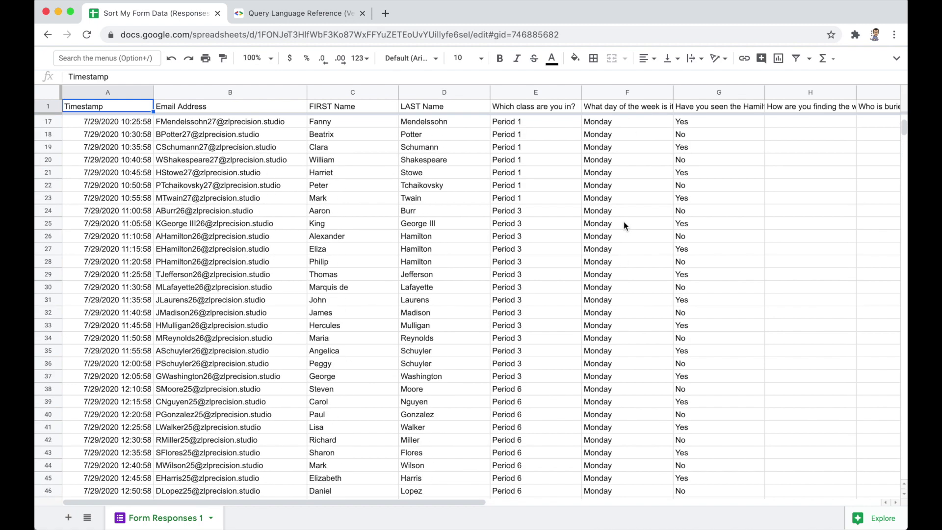
scroll(623, 222, "down", 20)
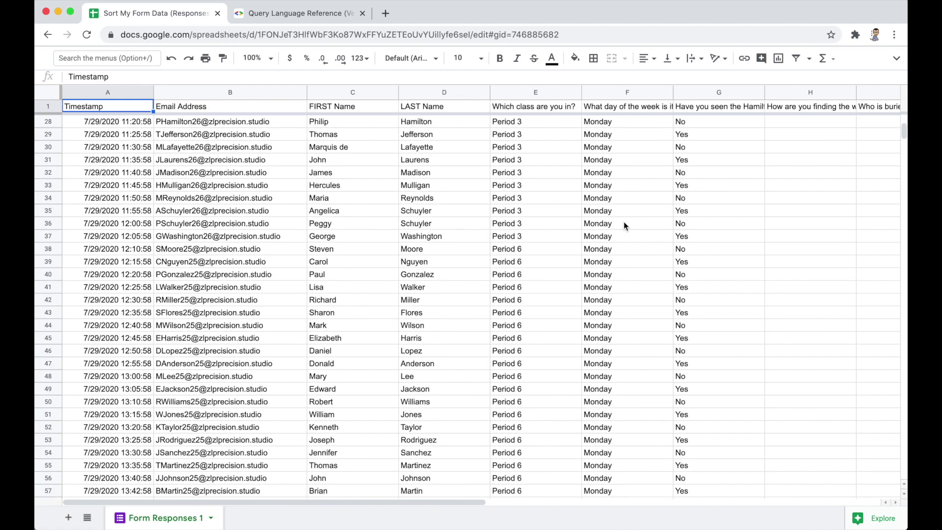
scroll(623, 222, "down", 13)
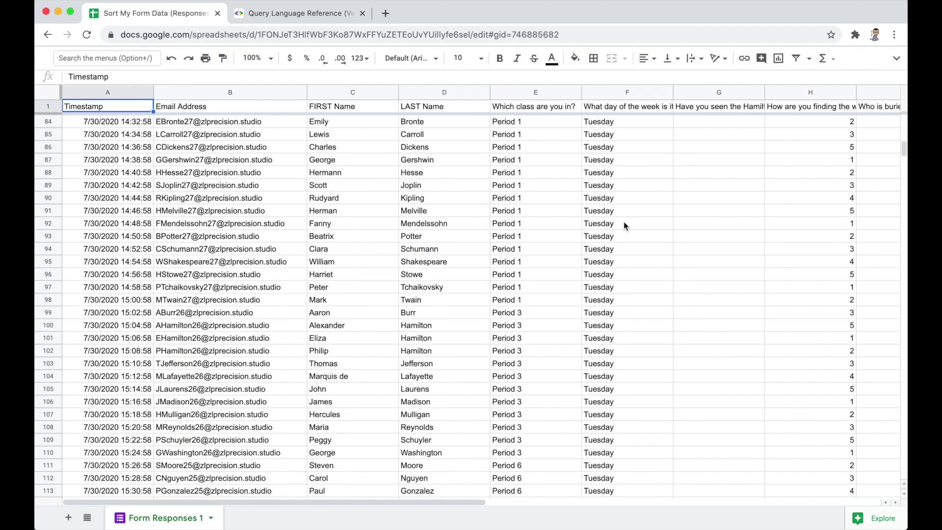
scroll(624, 224, "down", 5)
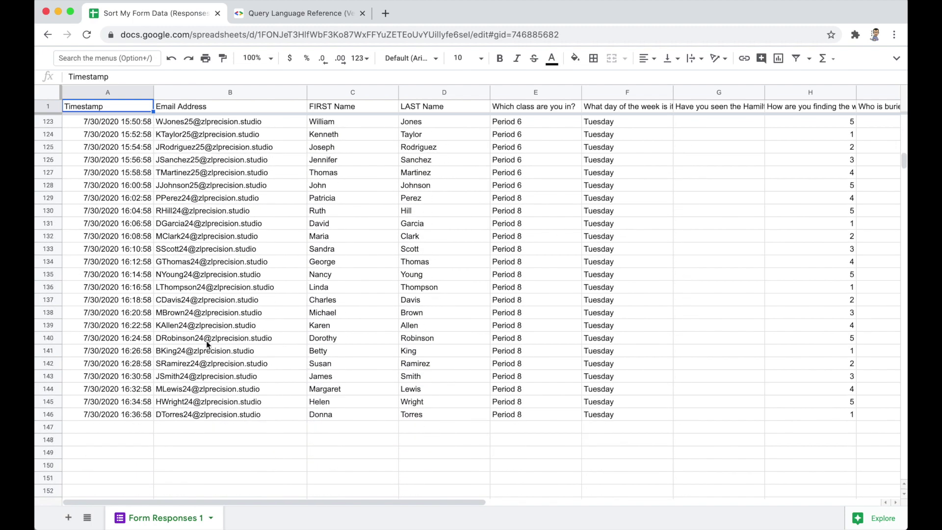
left_click(48, 415)
left_click(48, 415)
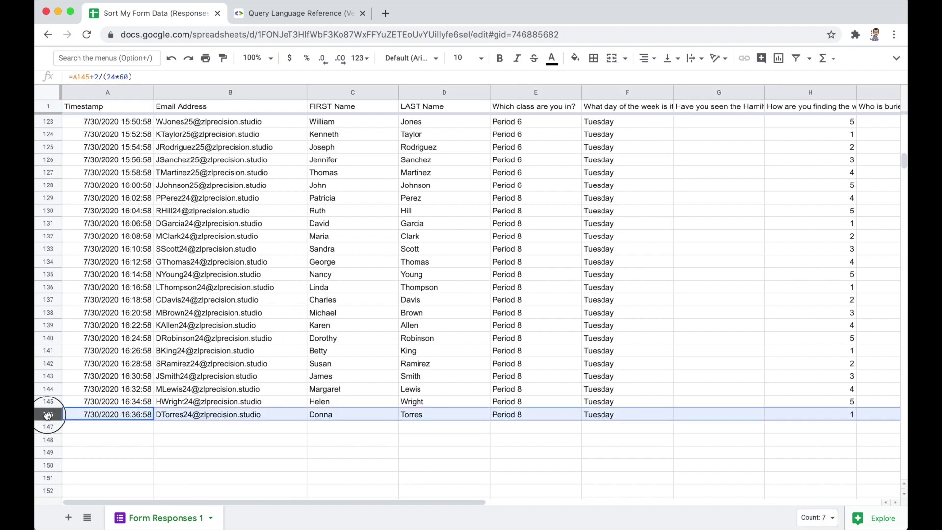
left_click(234, 288)
scroll(234, 288, "up", 20)
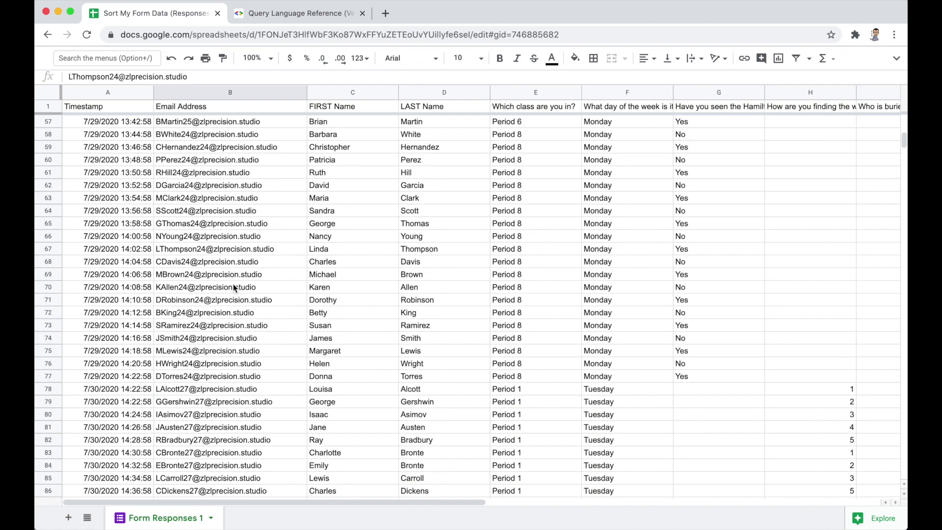
scroll(234, 288, "up", 18)
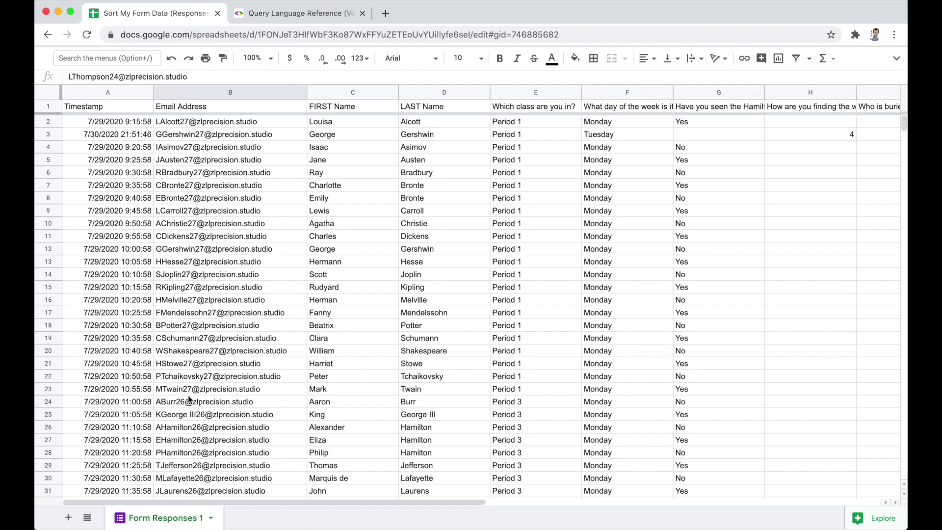
Add Sheet6, review the Form Responses 1 rows down to row 31, then switch to Sheet6
left_click(69, 519)
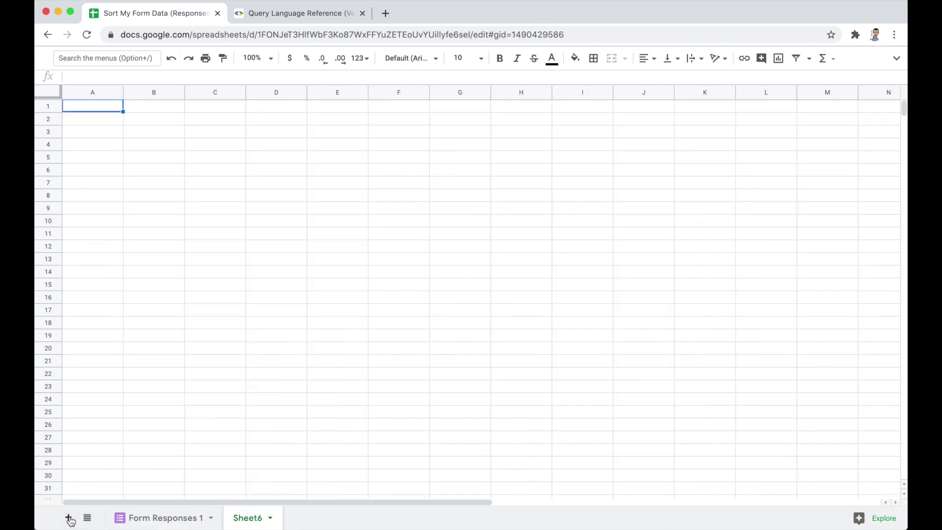
left_click(180, 519)
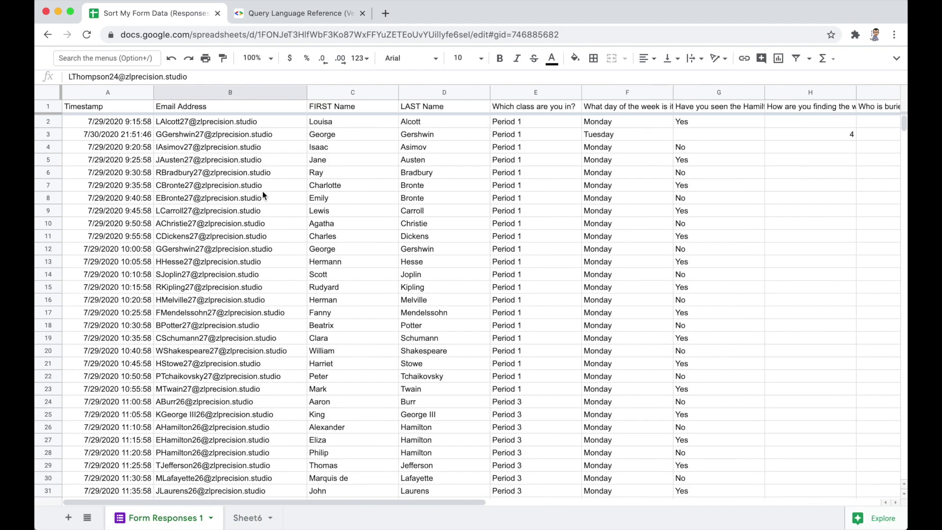
scroll(263, 195, "down", 6)
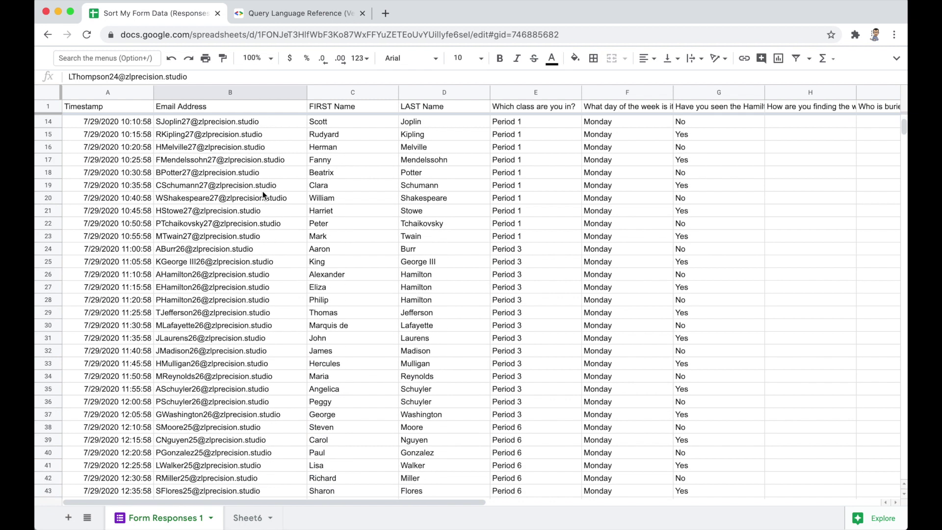
scroll(263, 194, "down", 1)
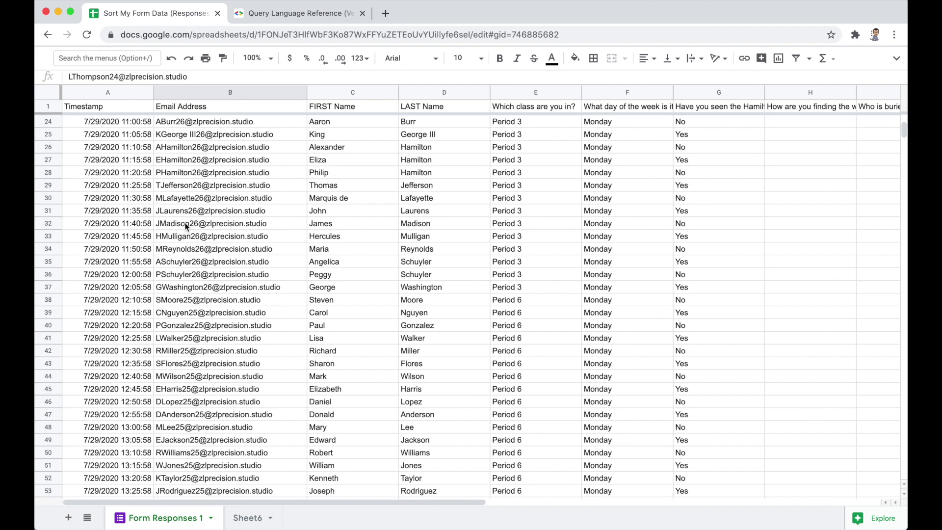
left_click(239, 211)
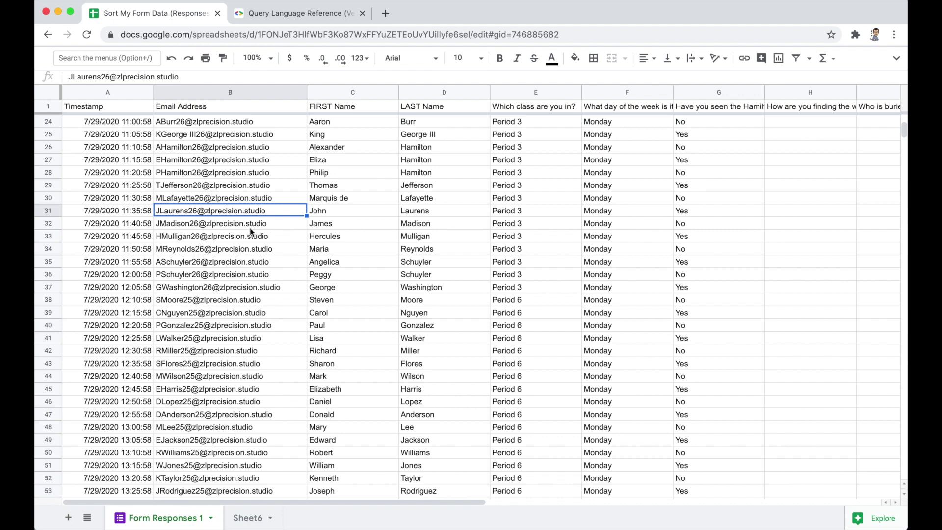
scroll(231, 218, "up", 7)
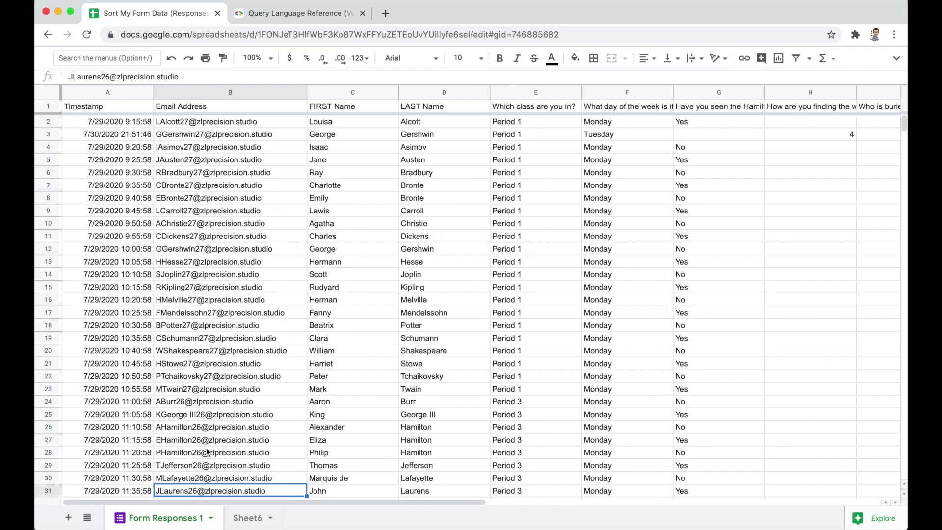
left_click(254, 519)
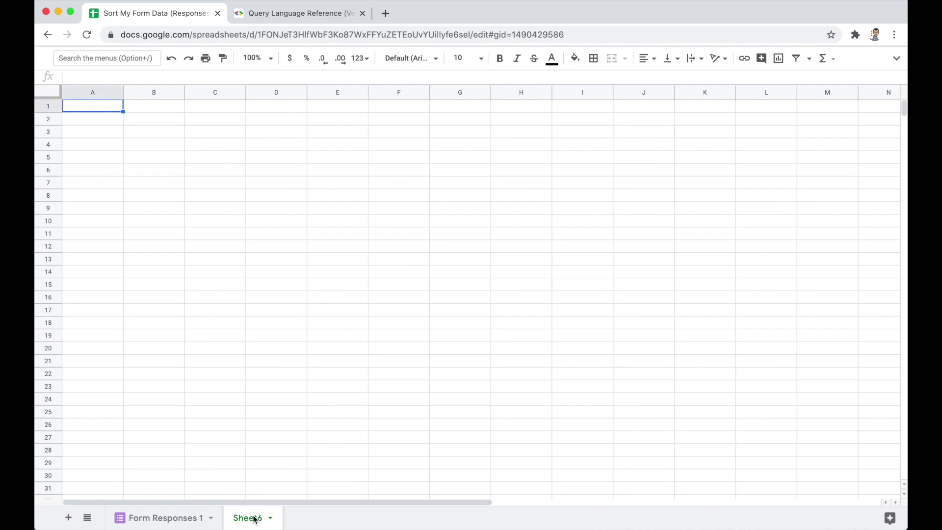
Start =QUERY( in A1 and highlight the help example's data range A2:E6
type("=Q")
left_click(100, 127)
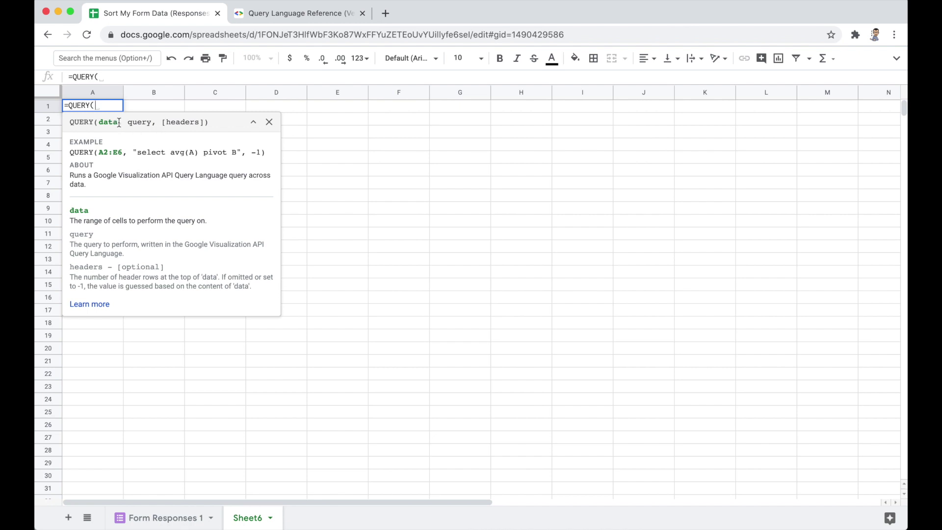
left_click_drag(123, 152, 98, 153)
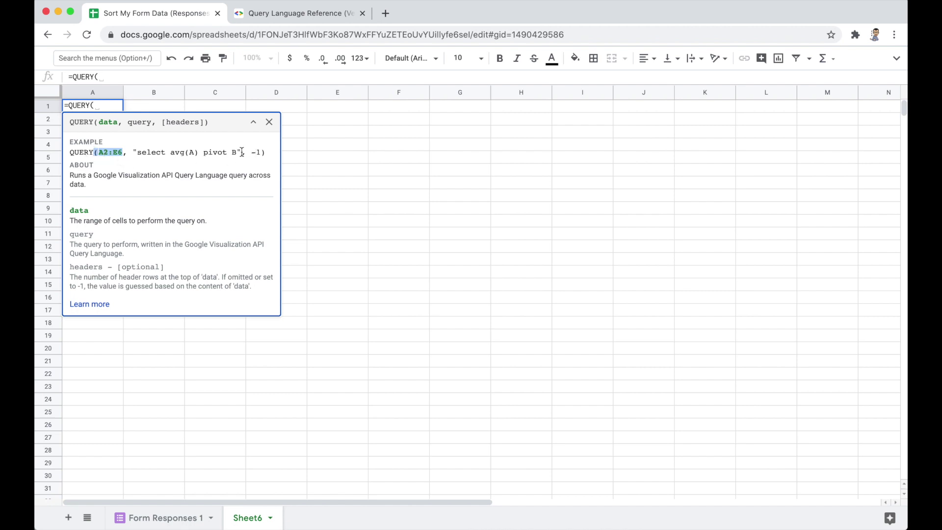
Highlight the example query "select avg(A) pivot B" and its -1 headers value
left_click_drag(241, 152, 134, 147)
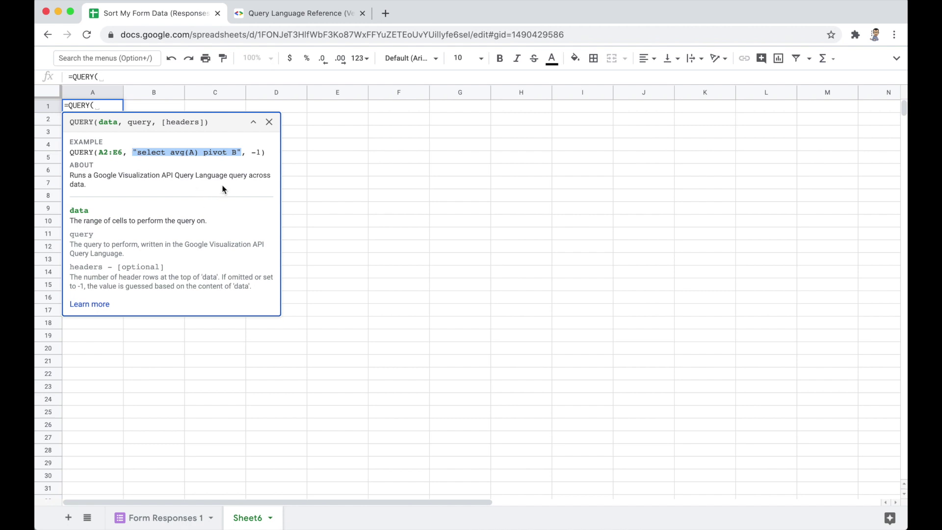
left_click(241, 152)
left_click_drag(241, 152, 133, 153)
left_click_drag(262, 151, 251, 148)
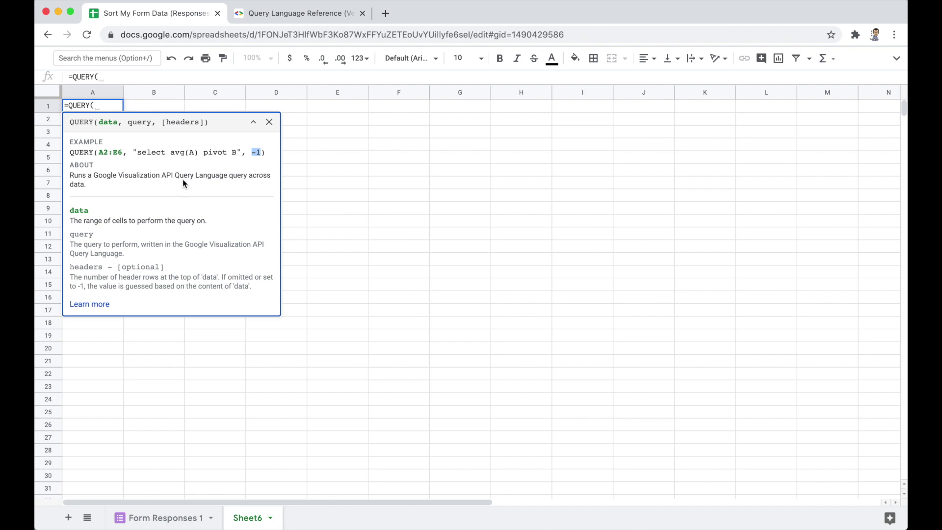
left_click_drag(244, 150, 132, 150)
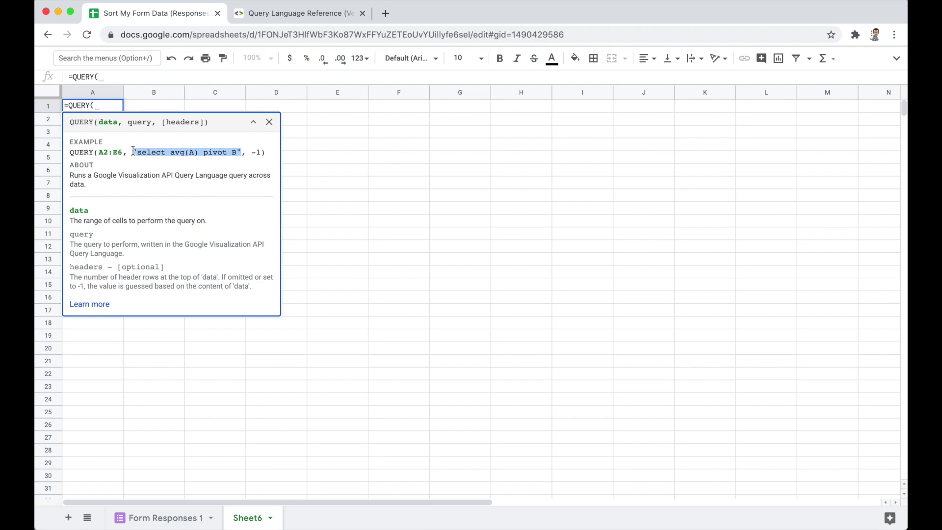
left_click(296, 15)
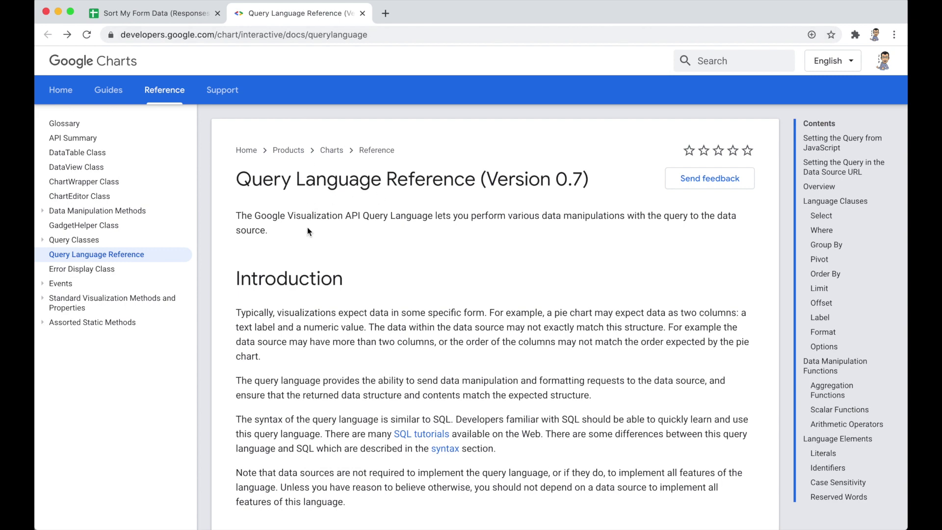
Scroll the Query Language Reference to the Select clause and highlight the select * example
scroll(307, 227, "down", 8)
scroll(307, 228, "down", 20)
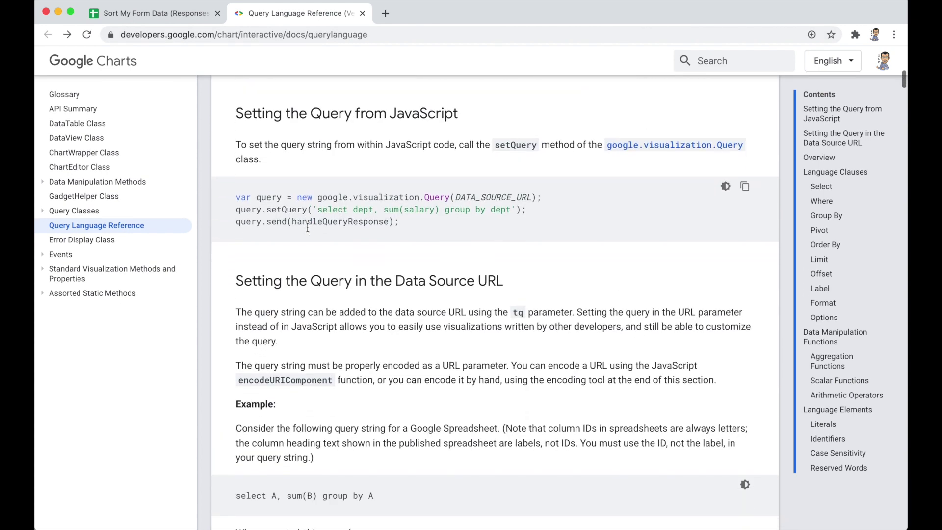
scroll(308, 227, "down", 12)
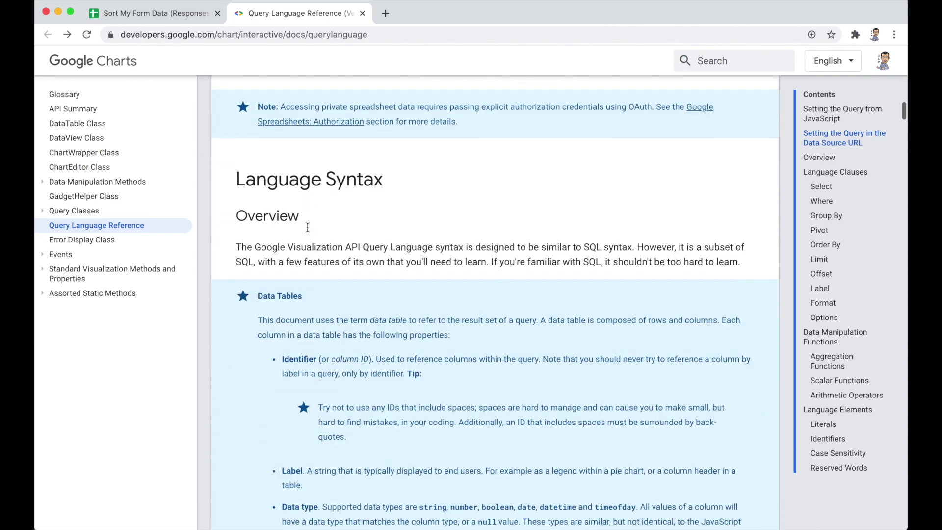
scroll(307, 228, "down", 7)
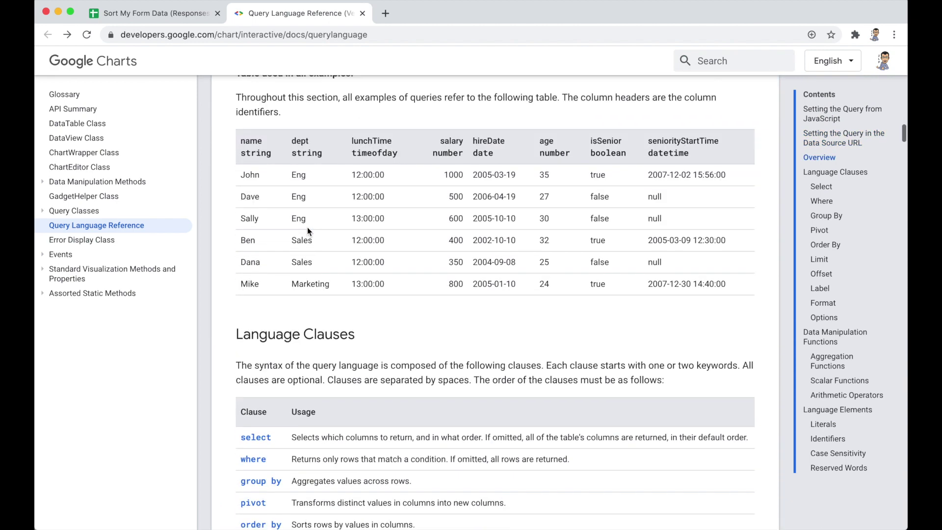
scroll(307, 228, "down", 1)
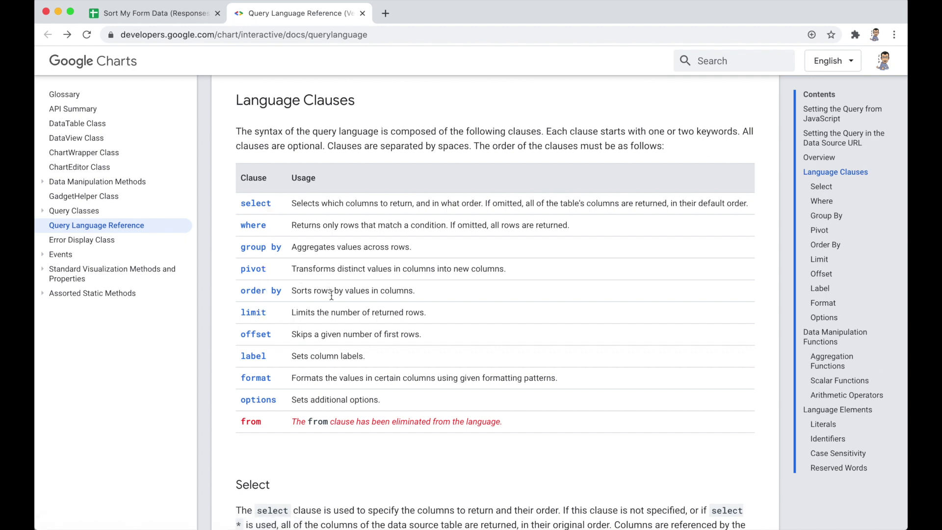
scroll(331, 294, "down", 1)
scroll(331, 294, "down", 5)
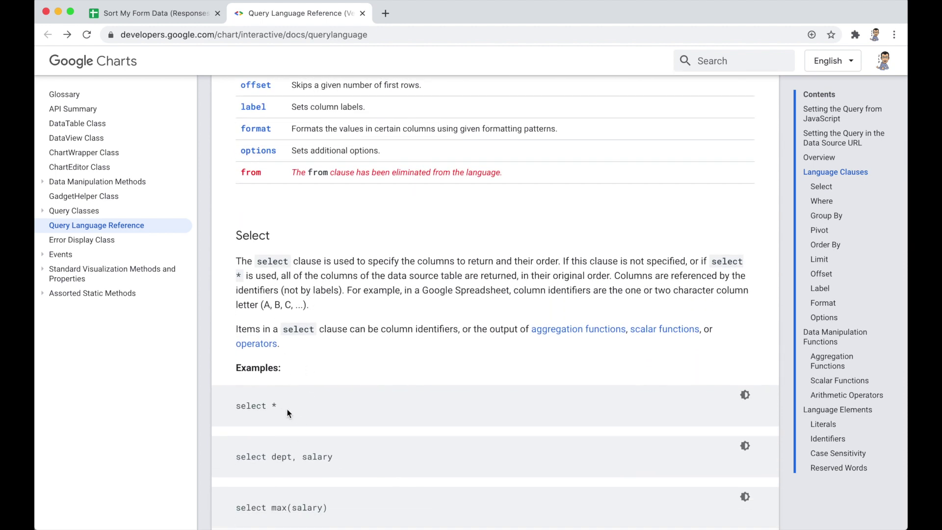
left_click_drag(286, 407, 233, 405)
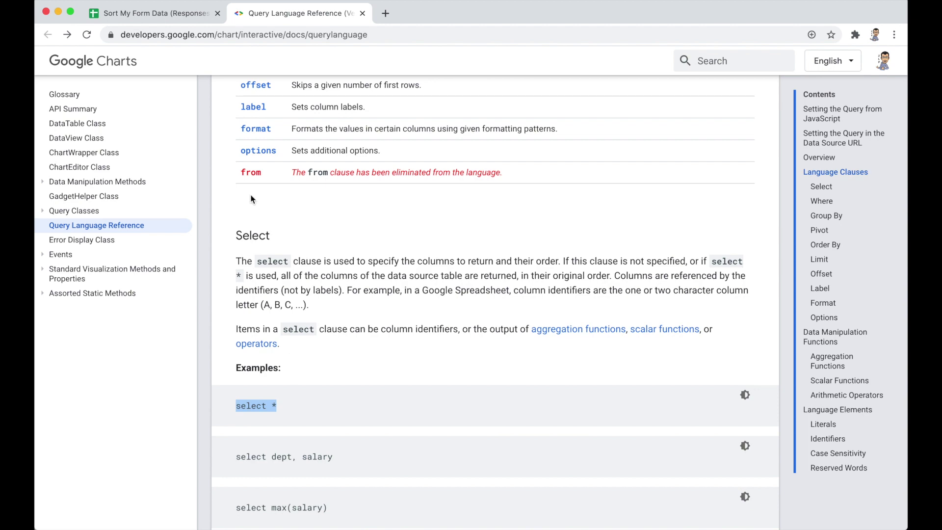
scroll(364, 286, "down", 1)
scroll(364, 286, "up", 5)
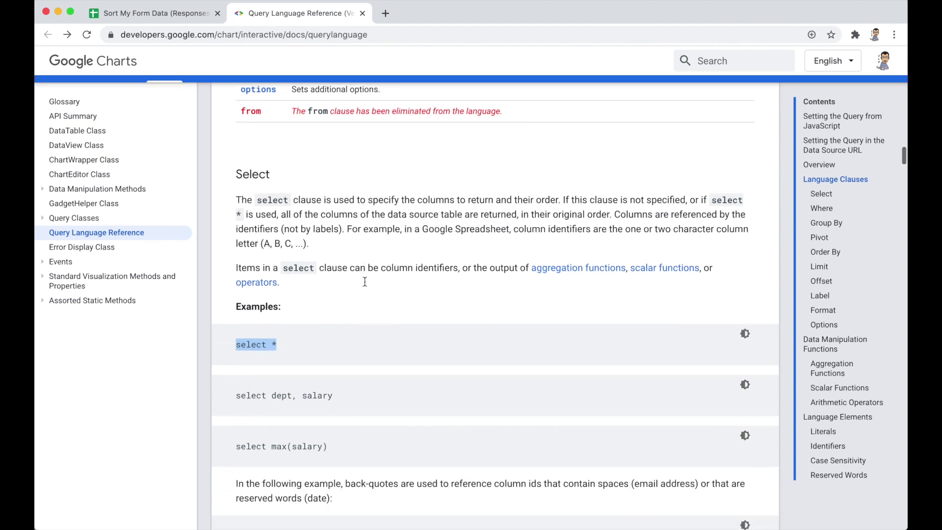
Back in Sheets, select A1:K146 of Form Responses 1 as the QUERY data range
left_click(180, 17)
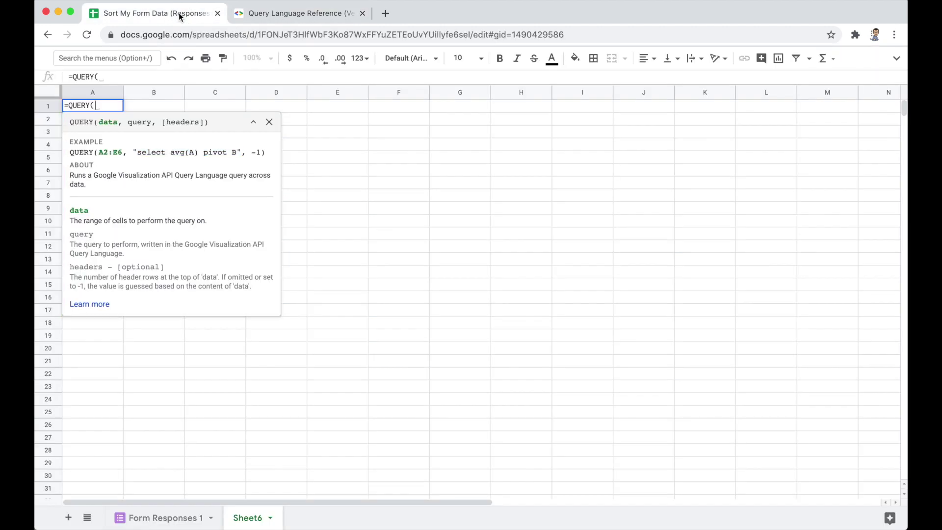
left_click(269, 122)
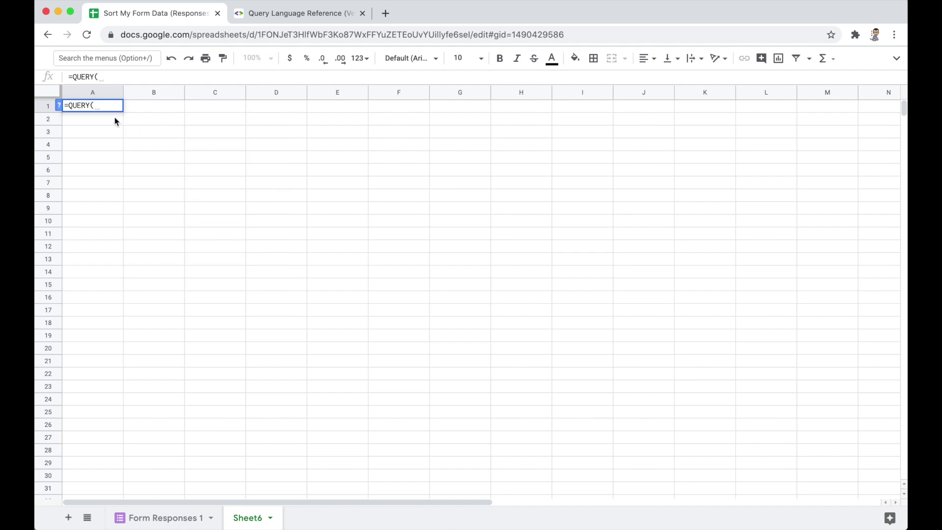
left_click(167, 519)
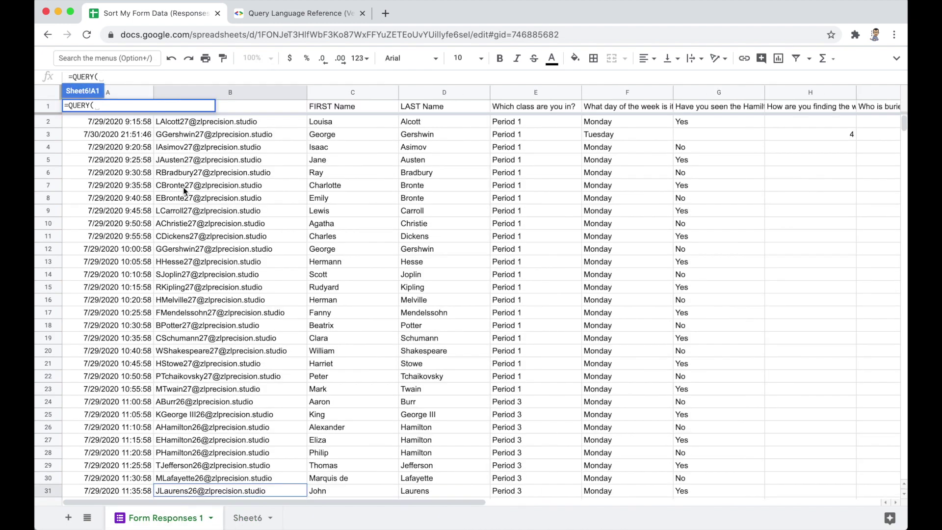
left_click(134, 123)
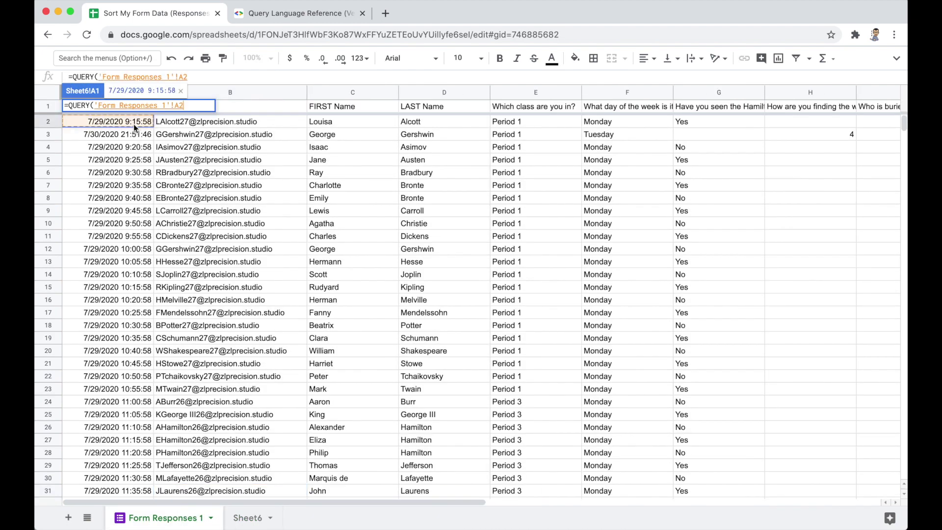
key("Up")
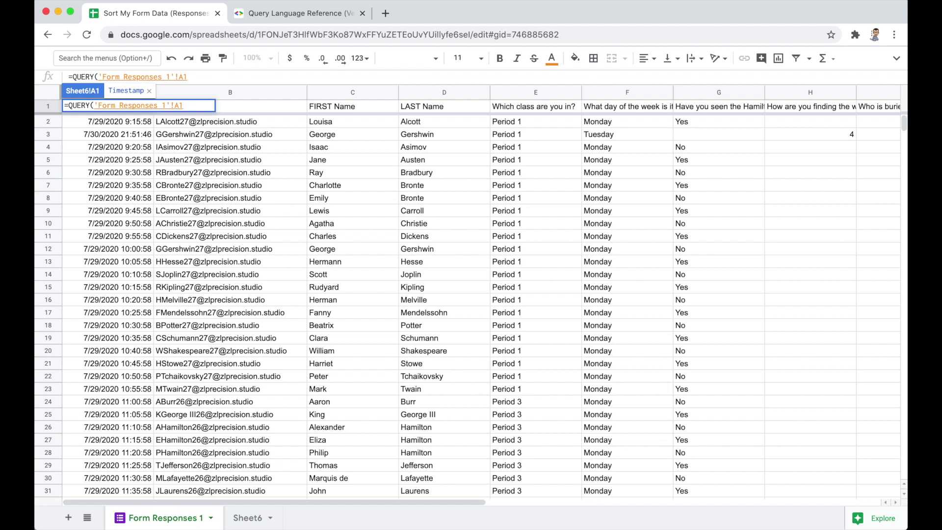
key("shift+super+Right")
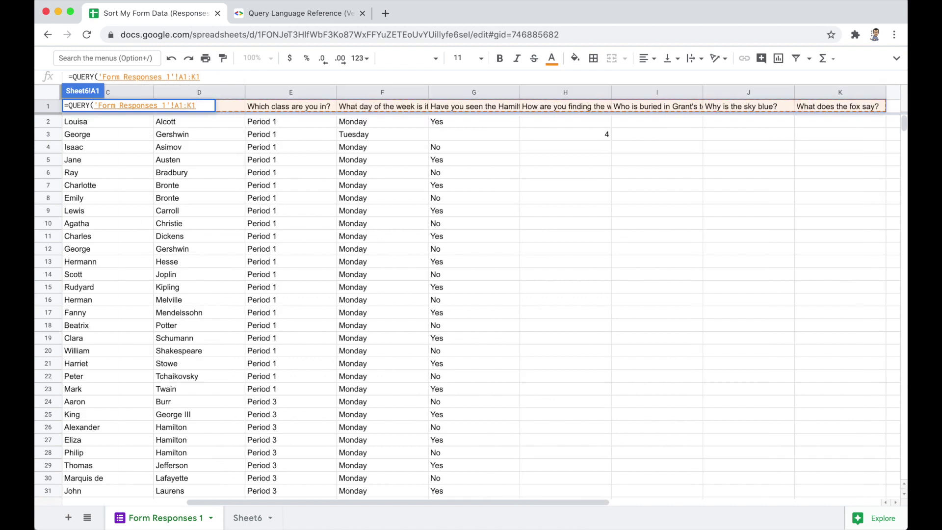
key("shift+super+Down")
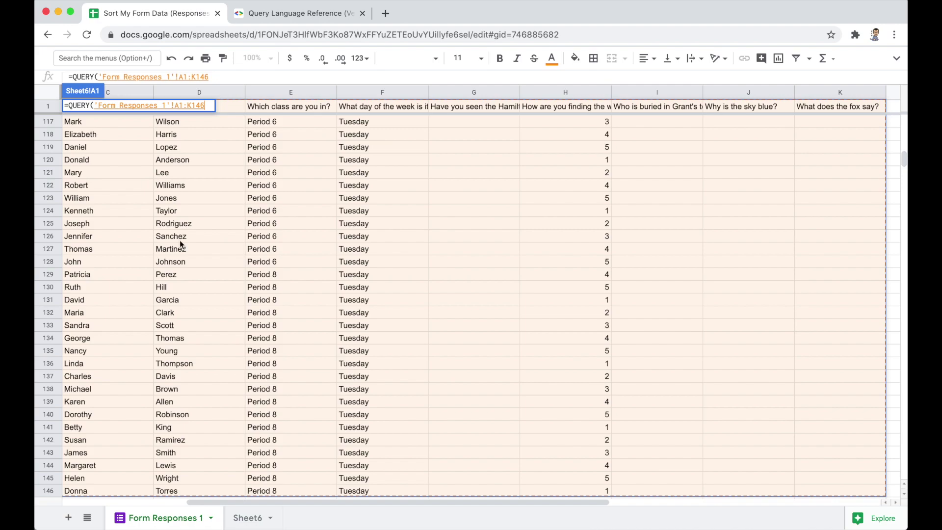
Delete the 146 row limit so the range reads 'Form Responses 1'!A1:K
scroll(256, 255, "left", 5)
scroll(256, 255, "up", 10)
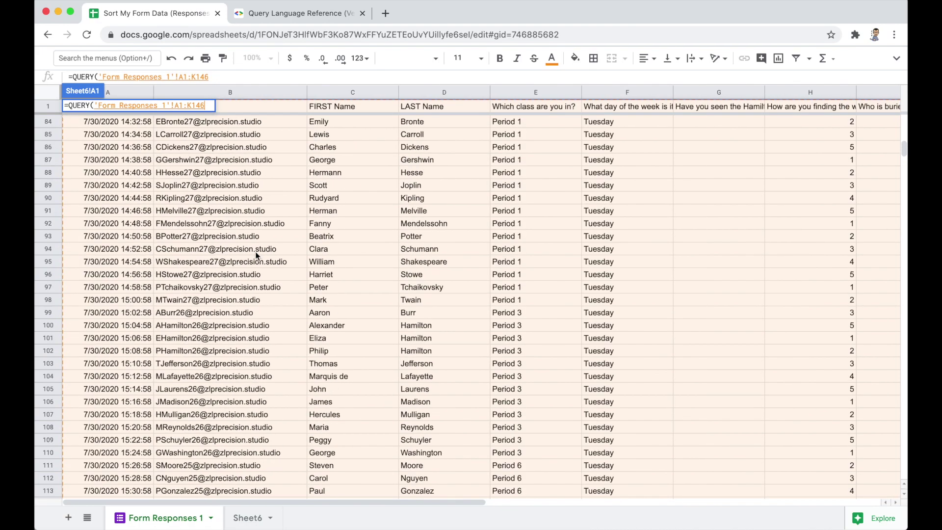
scroll(256, 255, "down", 5)
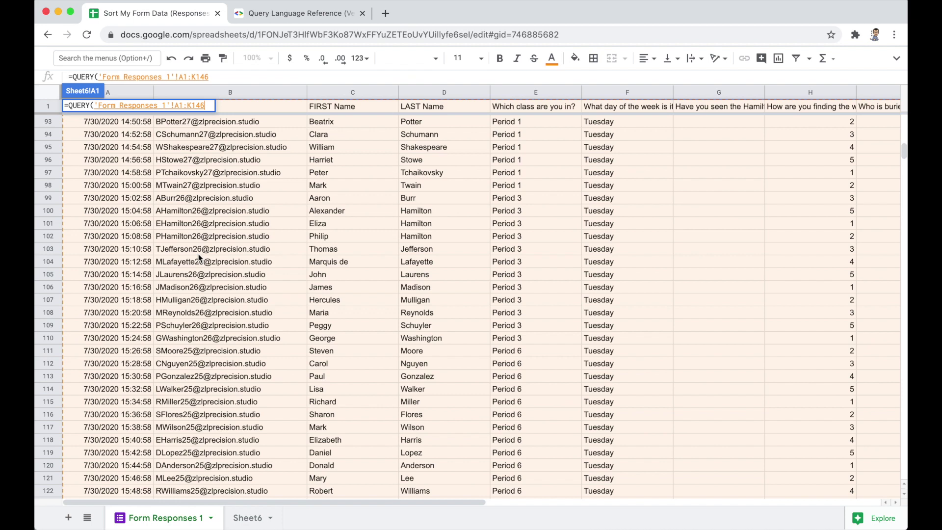
key("BackSpace")
key("BackSpace")
key("BackSpace")
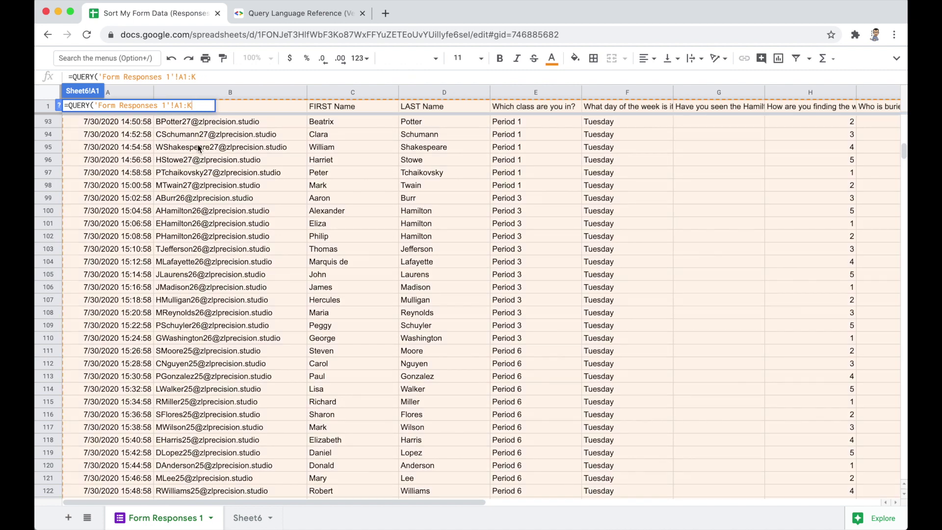
scroll(165, 285, "down", 1)
scroll(165, 285, "down", 20)
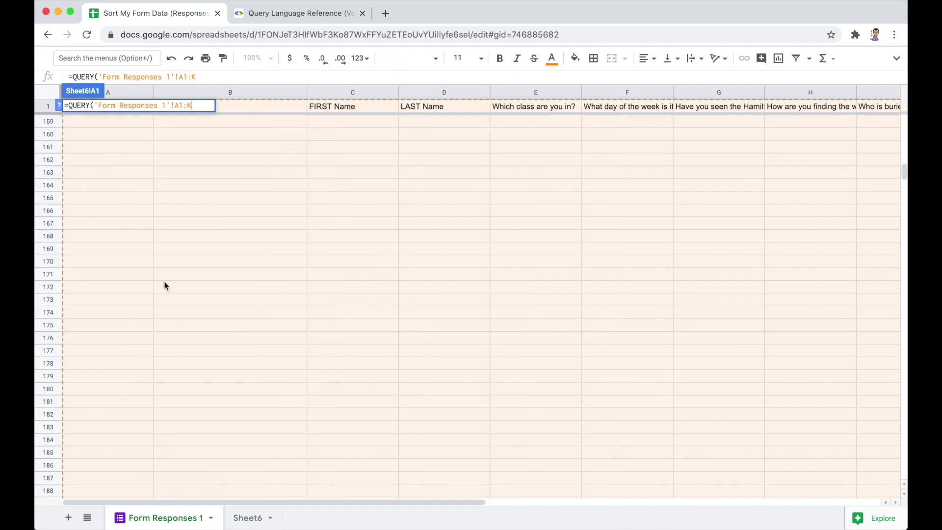
scroll(165, 285, "up", 20)
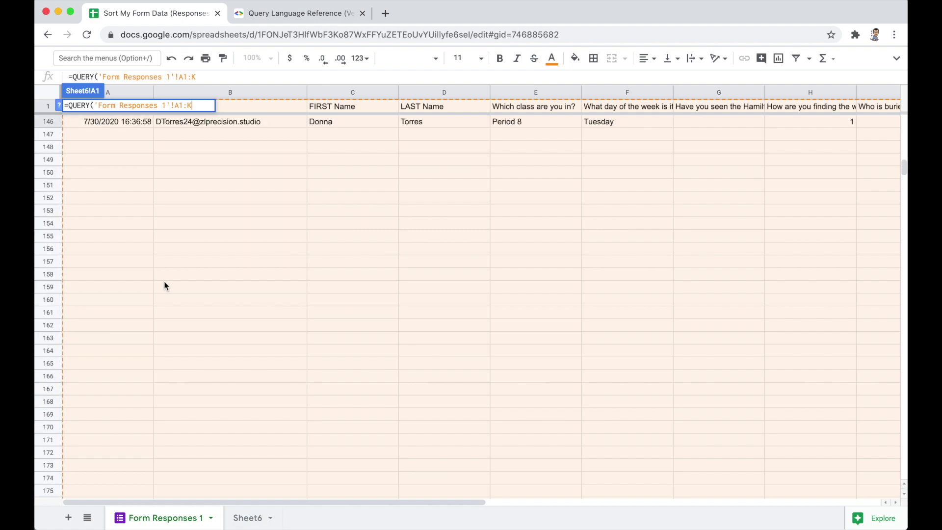
scroll(165, 285, "up", 20)
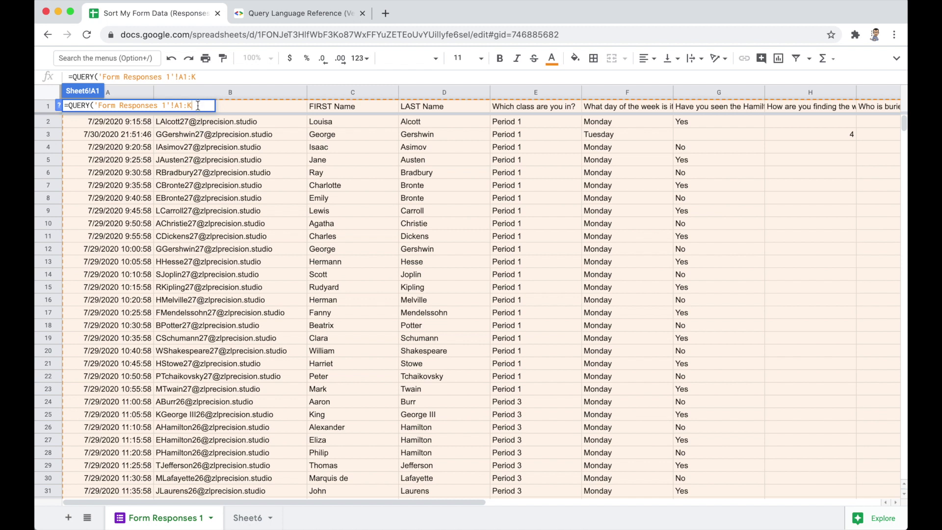
Finish A1 as =QUERY('Form Responses 1'!A1:K,"select *",1) and enter it
type(",")
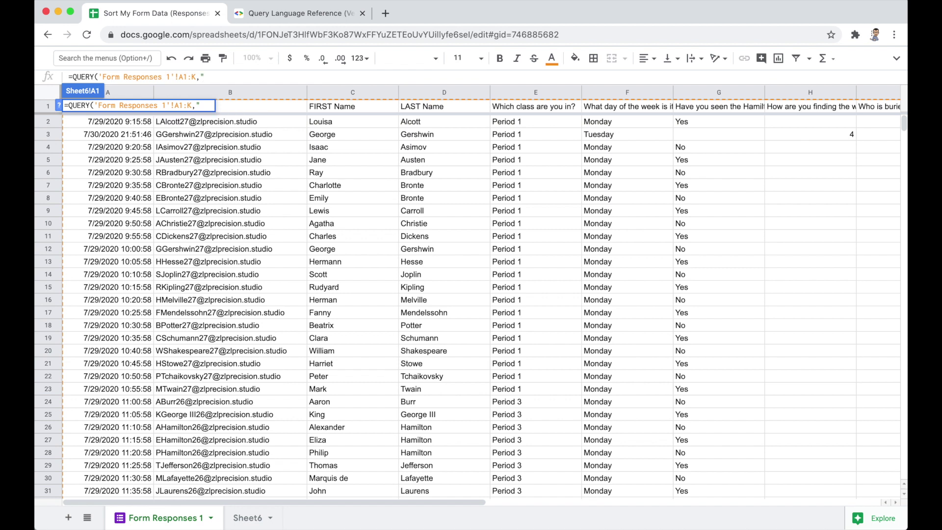
type("select")
type("*\"")
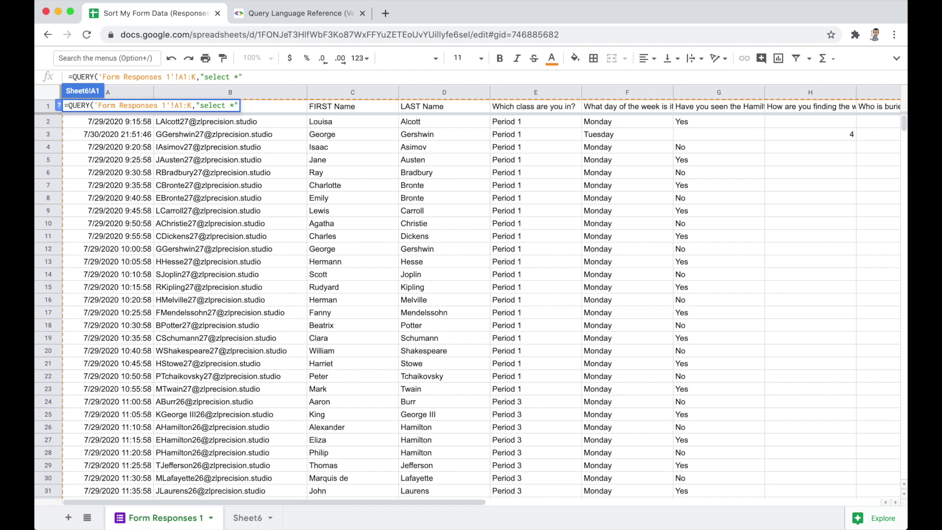
type(", 1)")
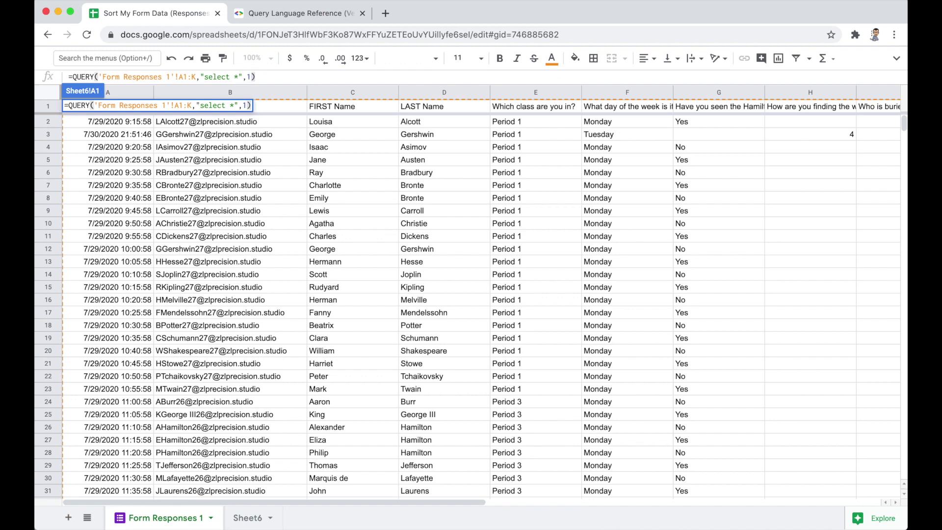
key("Return")
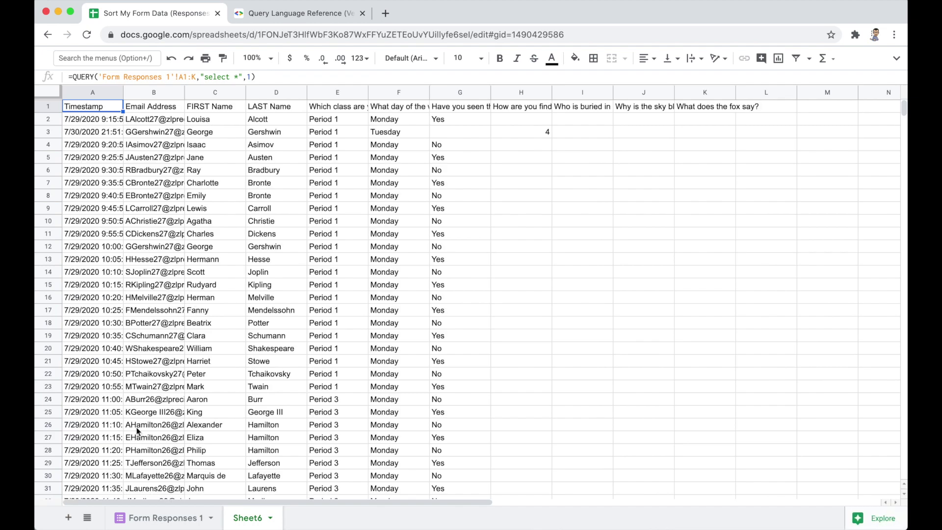
After glancing at Form Responses 1, rename the Sheet6 tab to 'SortedData'
left_click(157, 519)
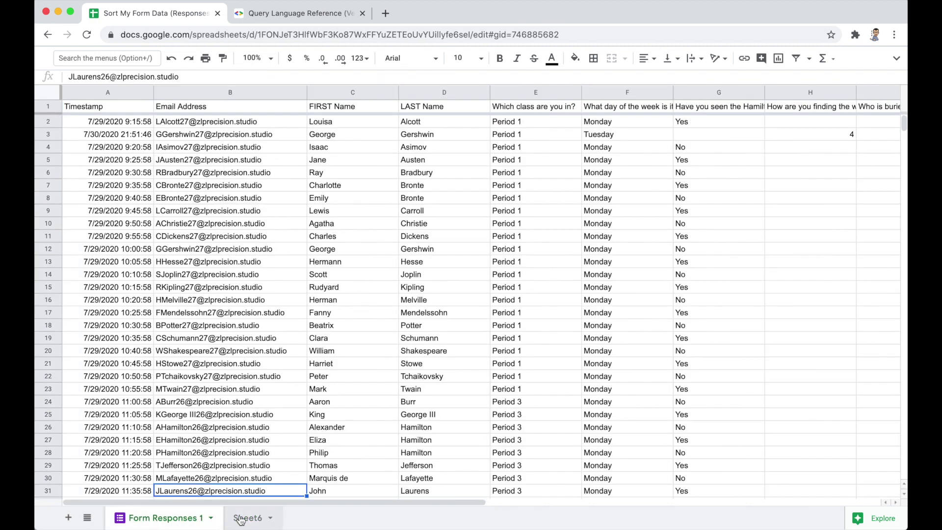
left_click(241, 519)
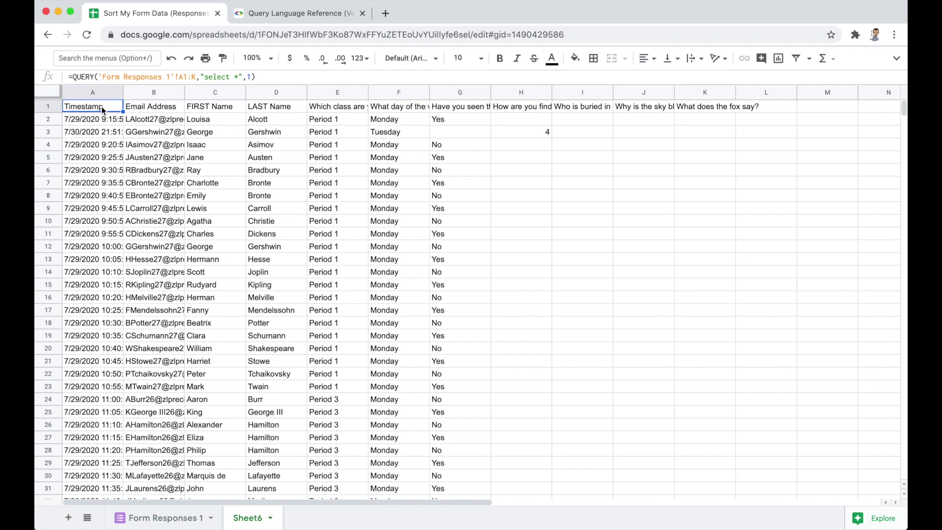
double_click(248, 518)
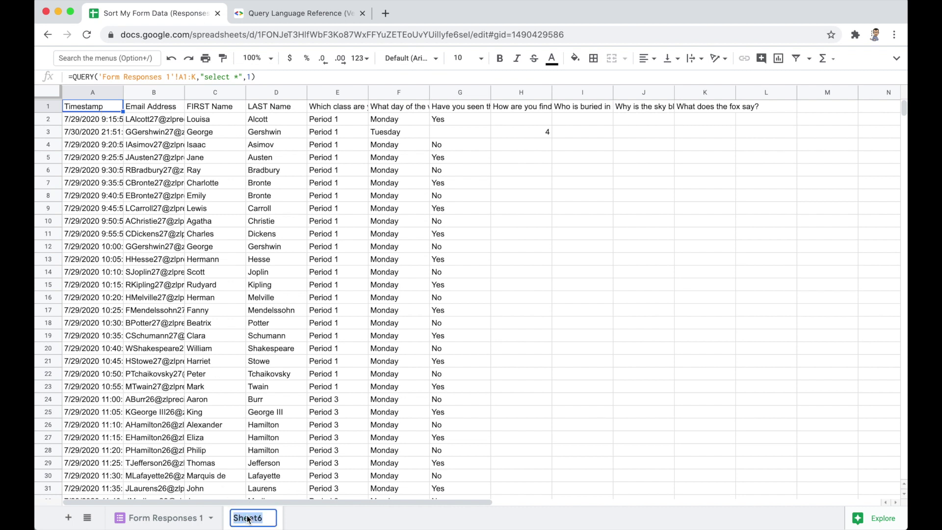
type("SortedData")
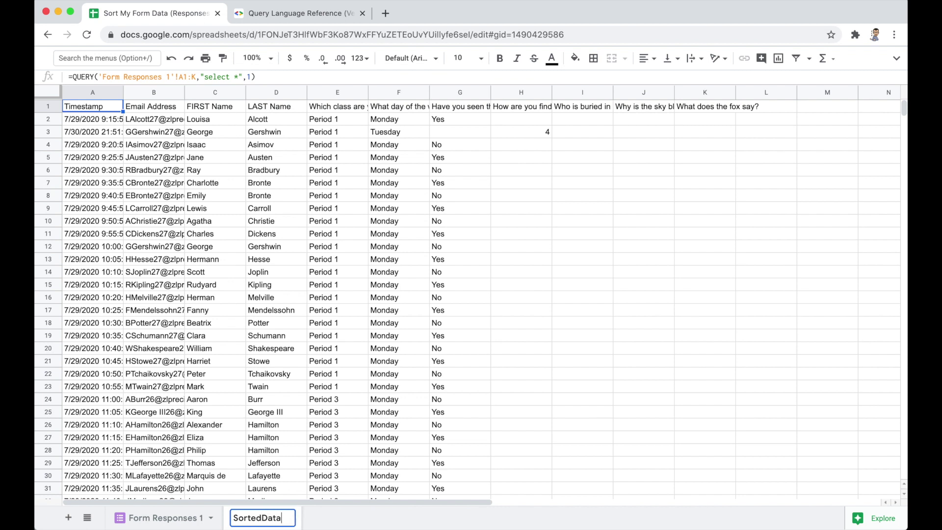
key("Return")
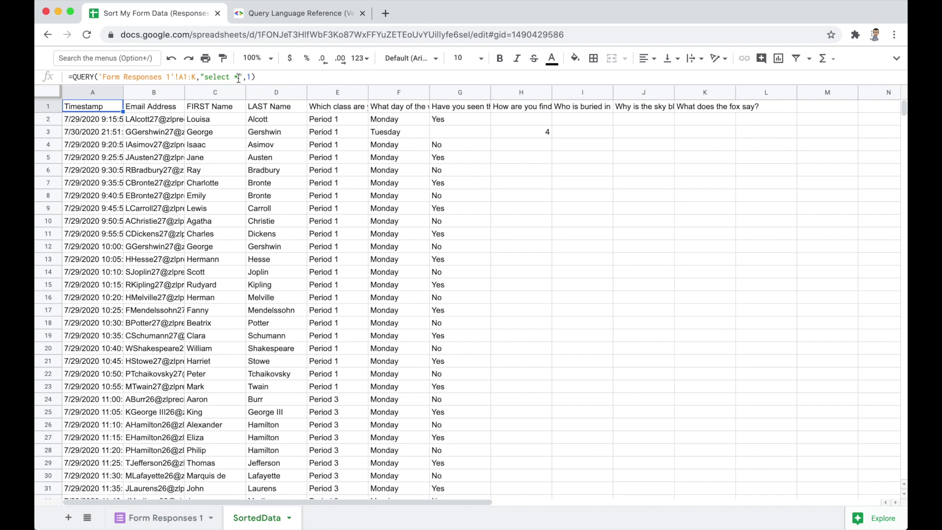
left_click(295, 15)
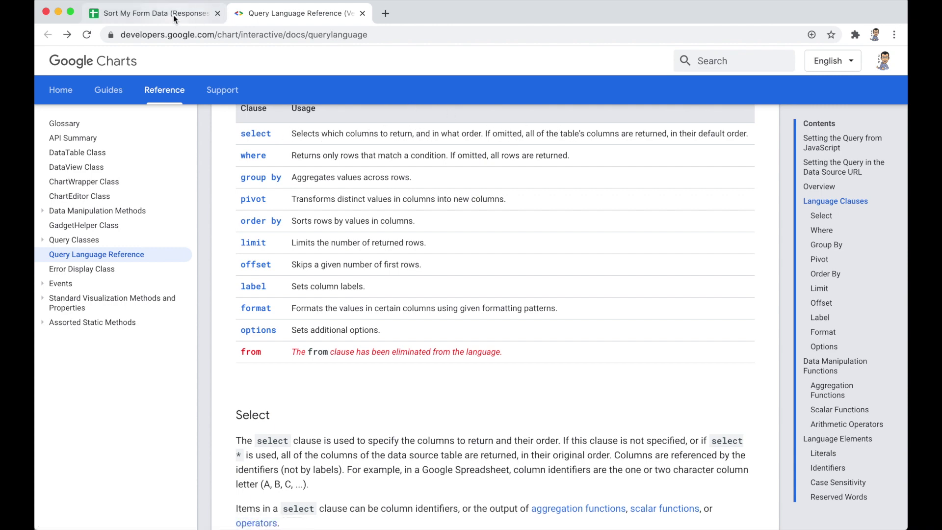
left_click(202, 15)
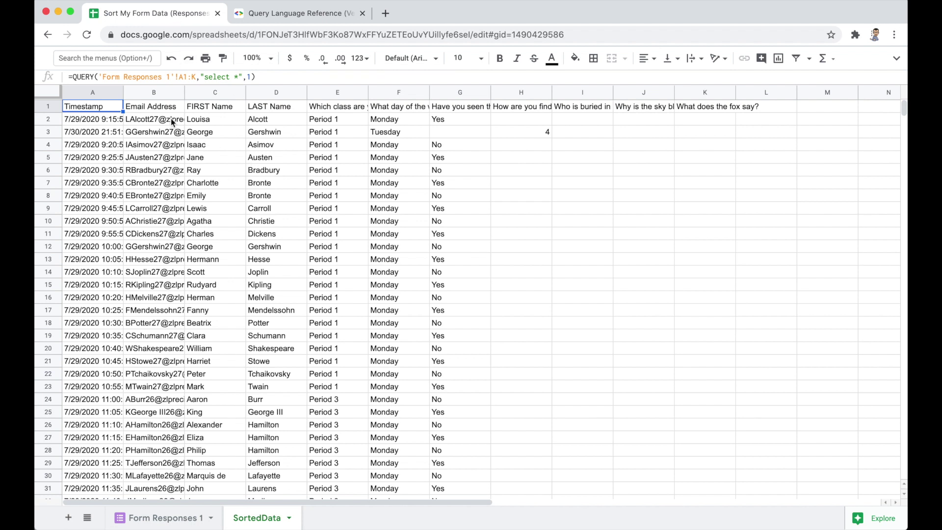
key("Right")
key("Right")
key("Right")
key("Right")
key("Right")
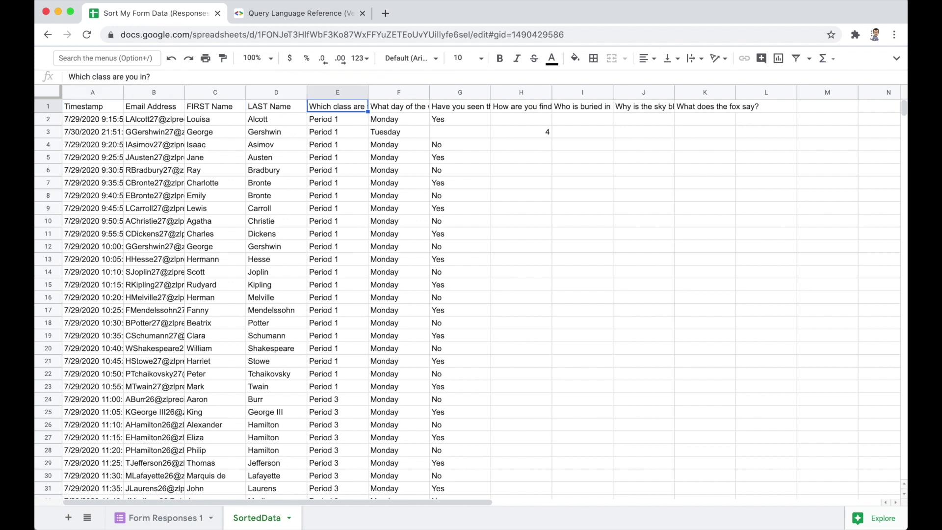
key("Right")
key("Left")
key("Left")
key("Left")
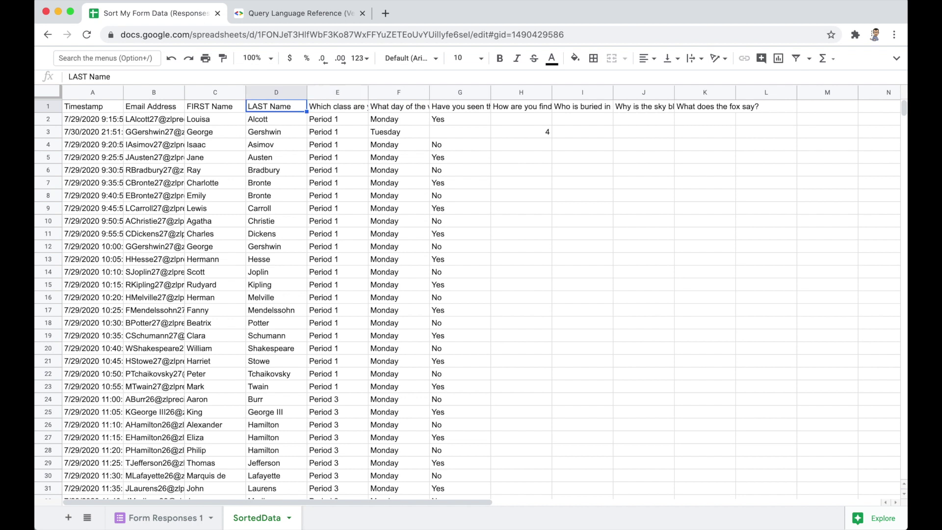
key("Left")
key("Right")
key("Right")
key("Right")
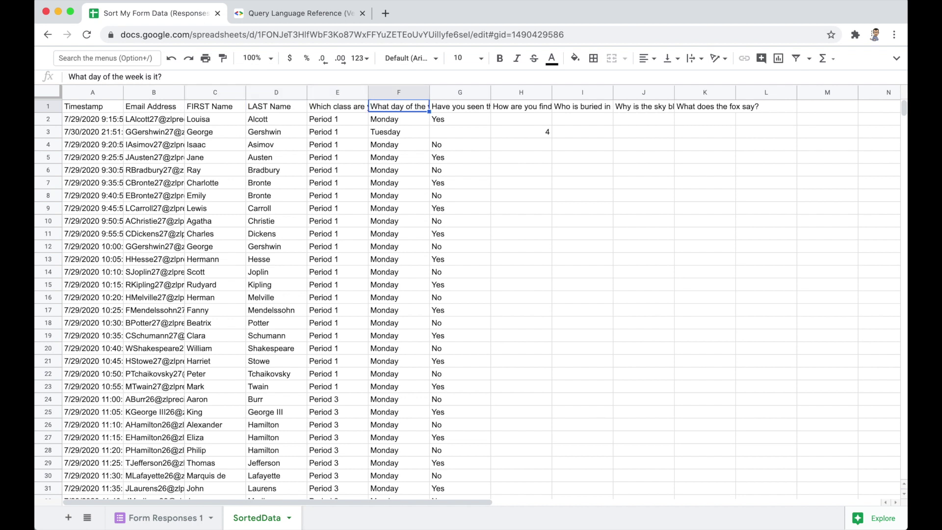
key("Right")
key("Left")
key("Right")
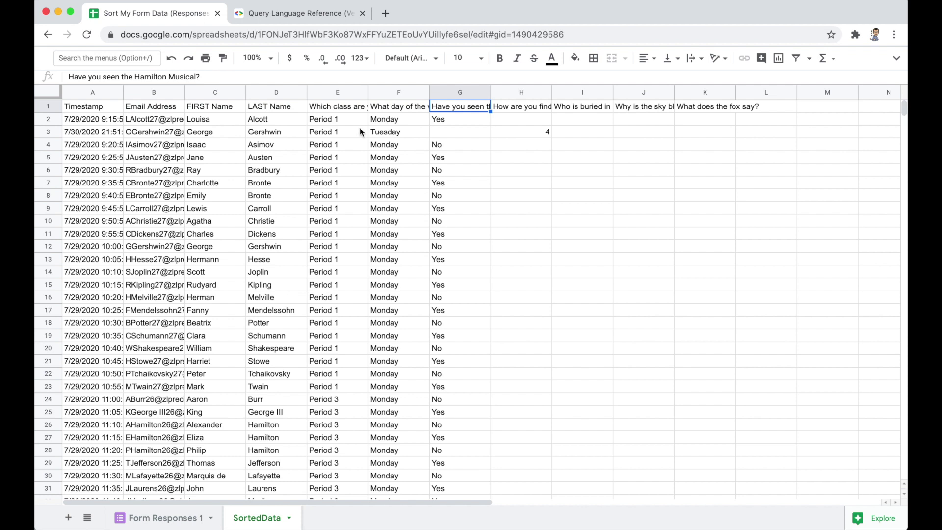
key("Right")
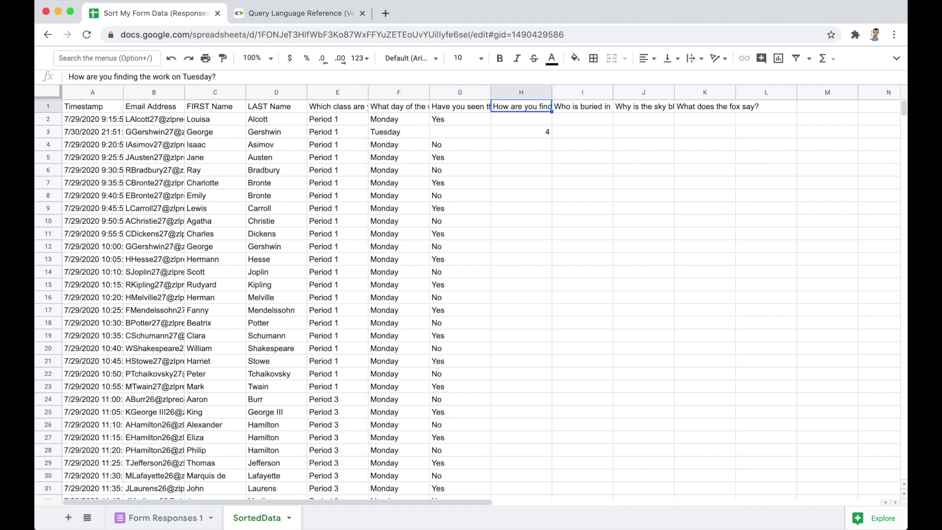
key("Left")
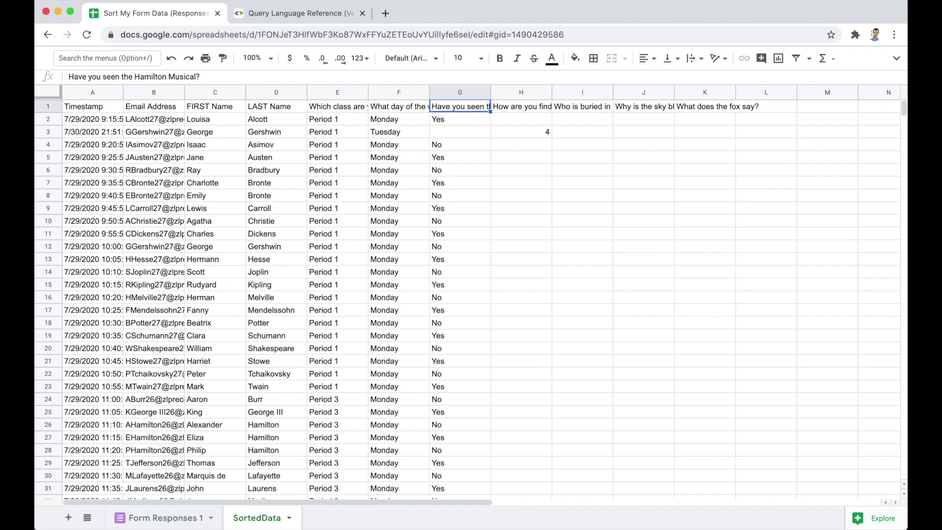
key("Right")
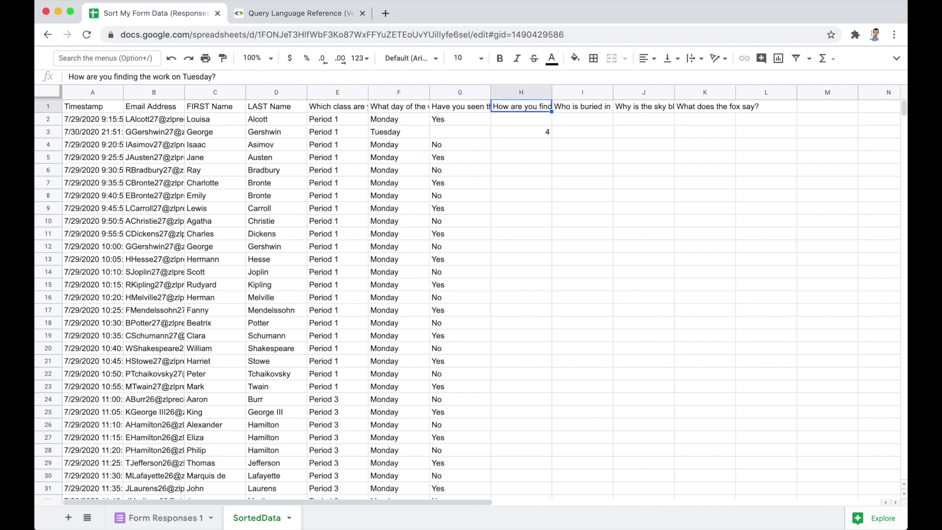
key("Left")
key("Left")
key("Left")
key("Left")
key("Left")
key("Left")
key("Left")
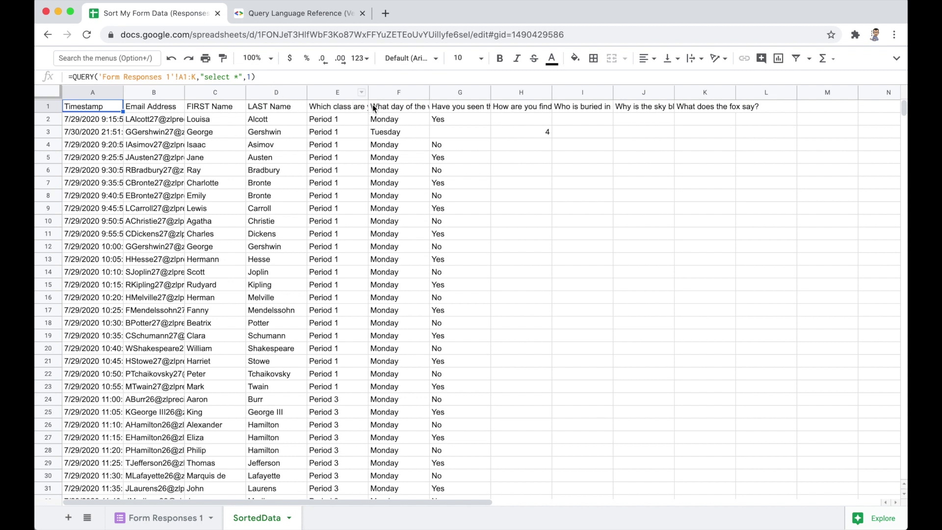
Change the A1 query from "select *" to "select A, B, C, D, E, F, G"
left_click(463, 105)
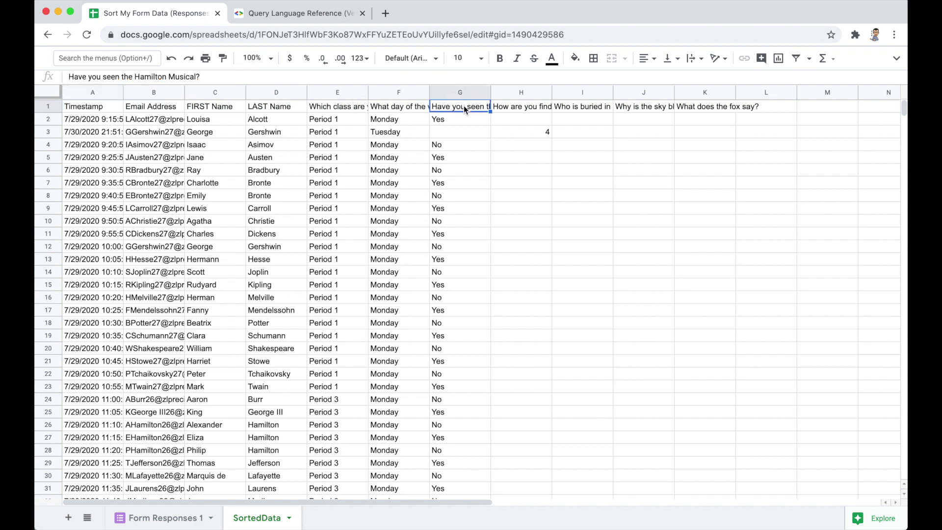
left_click(85, 107)
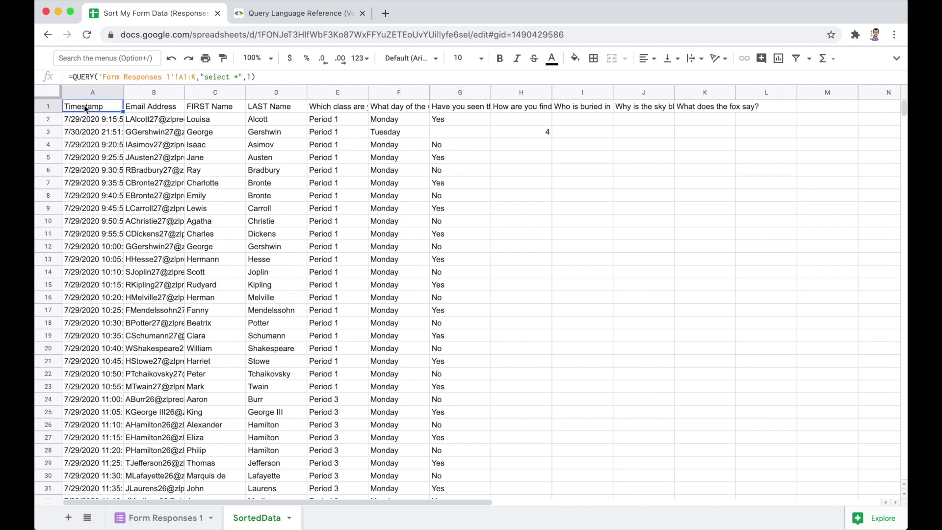
left_click(238, 77)
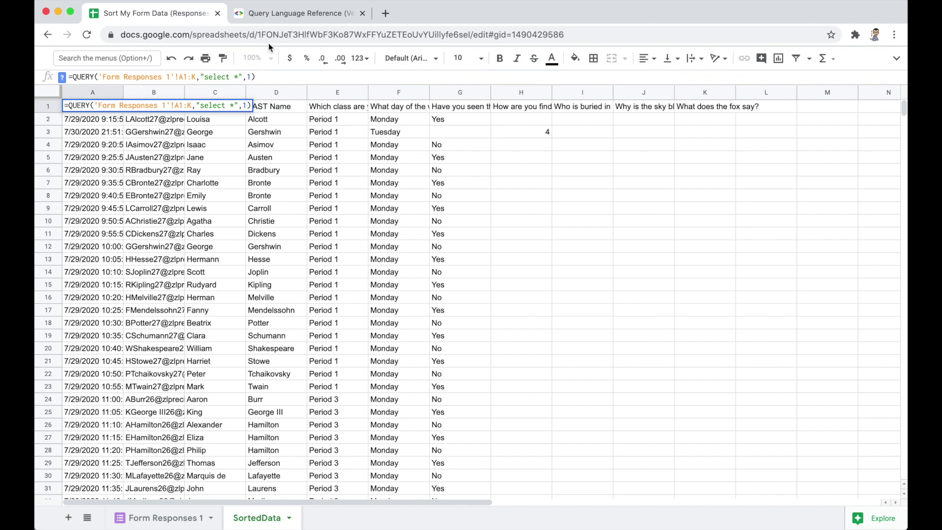
key("BackSpace")
type("A, B, ")
type("C, D, E")
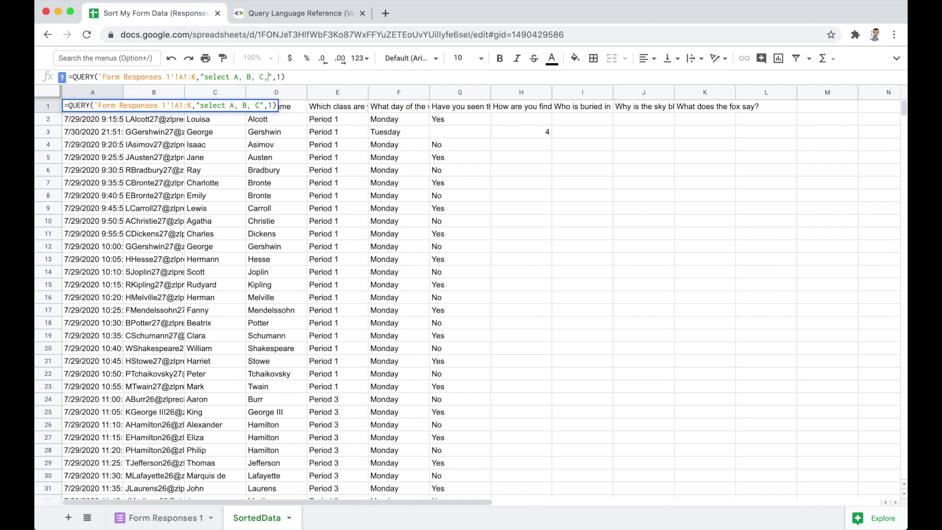
type(", F, ")
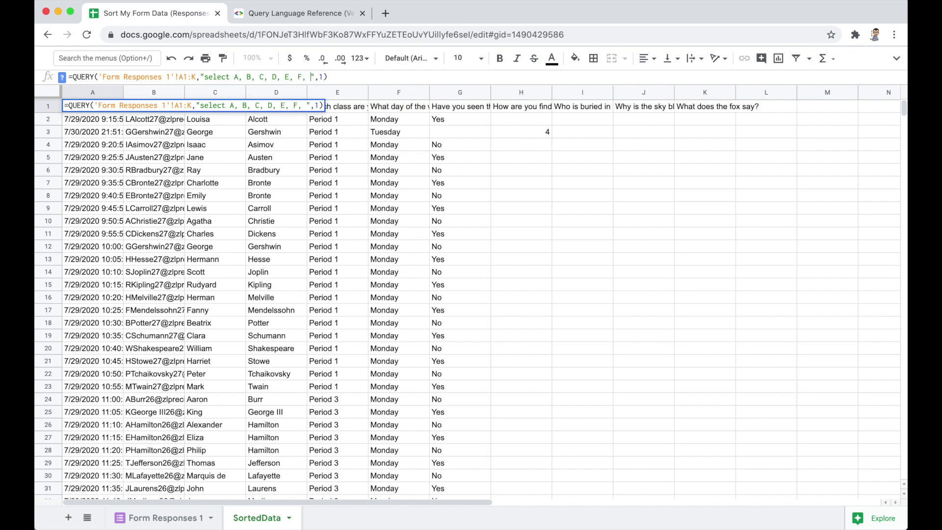
type("G")
key("Return")
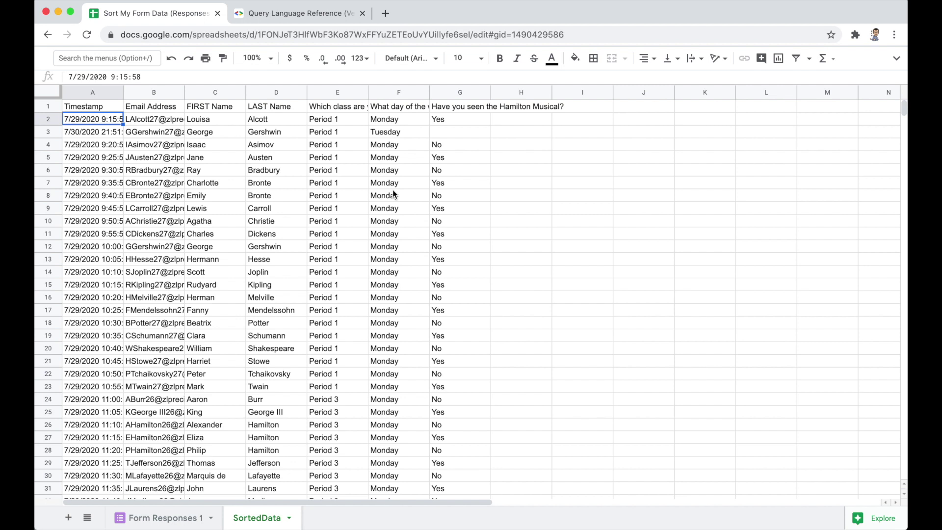
Check the Tuesday response in F3, select the A1 query, and switch to the Query Language Reference
left_click(396, 133)
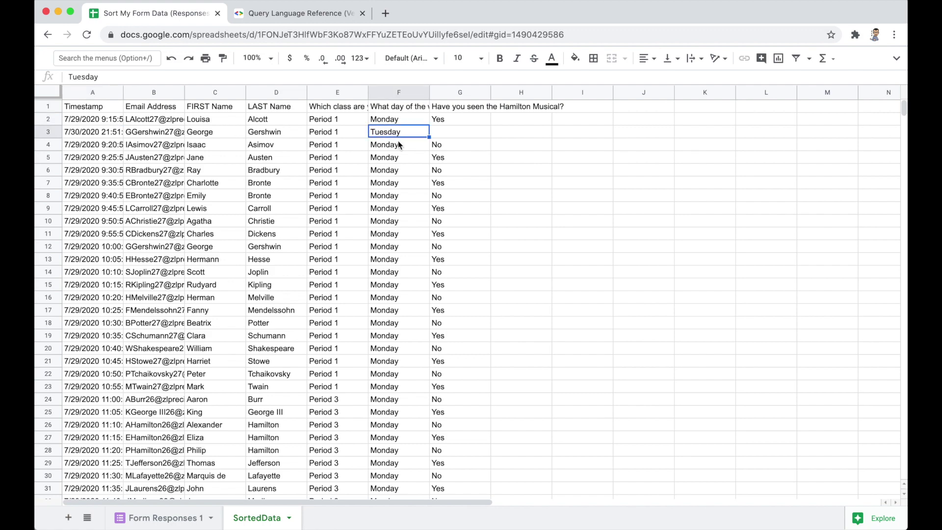
scroll(393, 312, "down", 5)
scroll(393, 311, "down", 16)
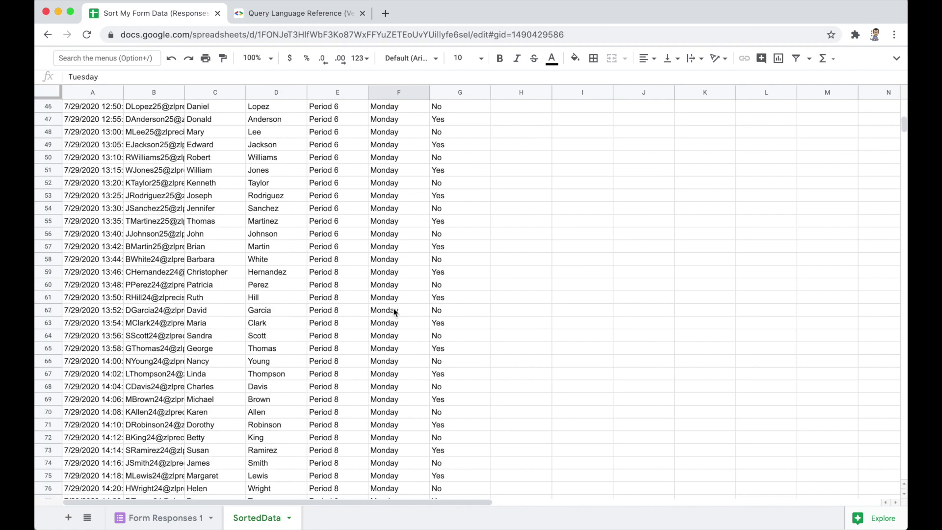
scroll(394, 312, "up", 20)
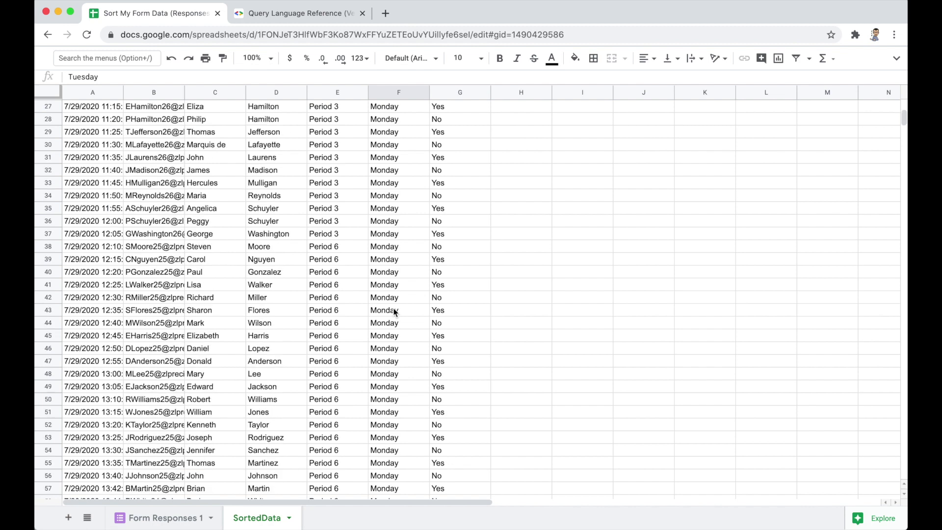
left_click(106, 110)
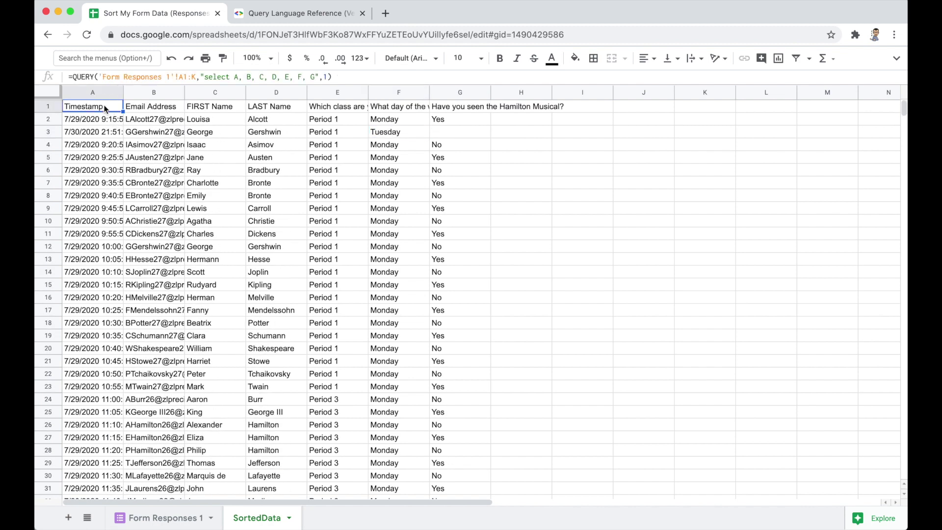
left_click(317, 77)
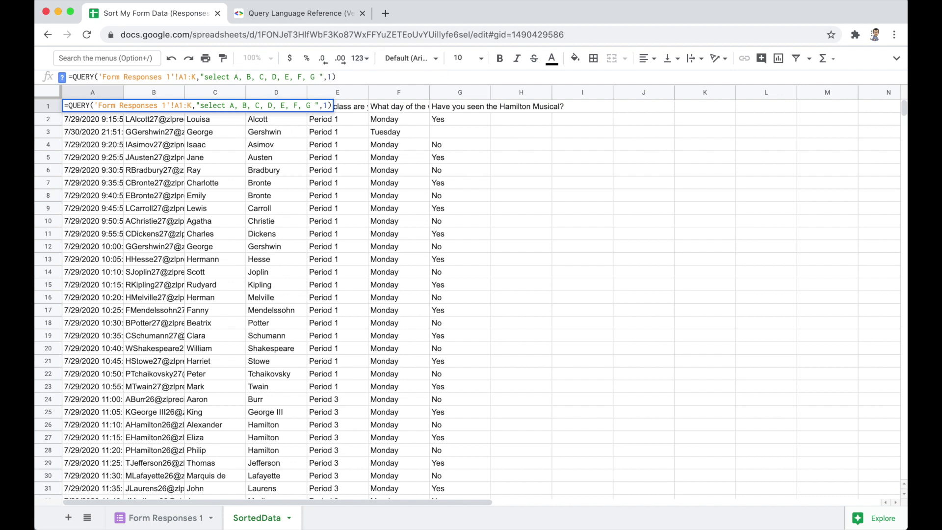
left_click(315, 15)
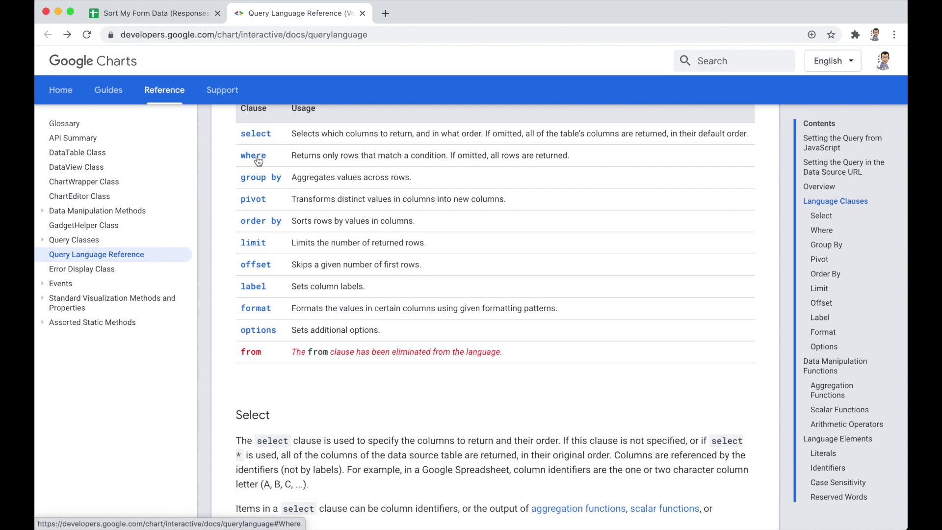
Add 'where F' after columns A–G in the A1 query string
left_click(163, 16)
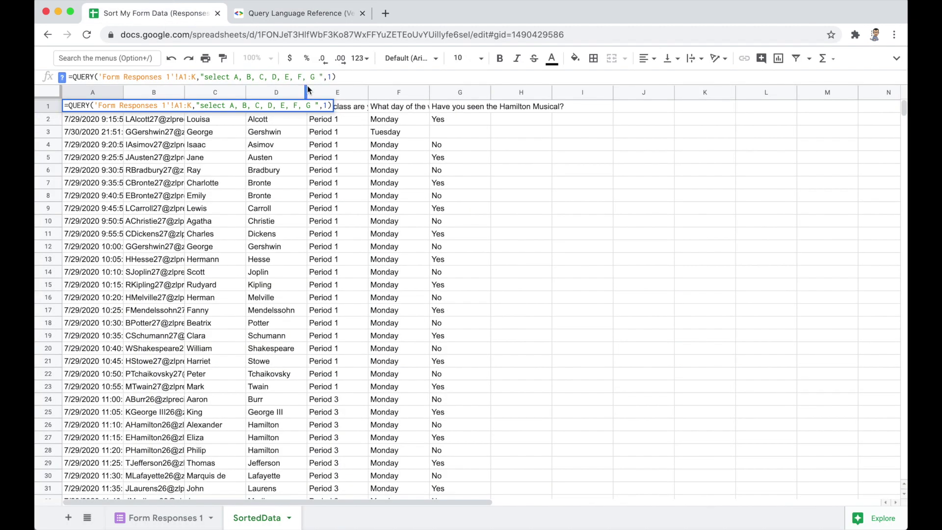
type("where")
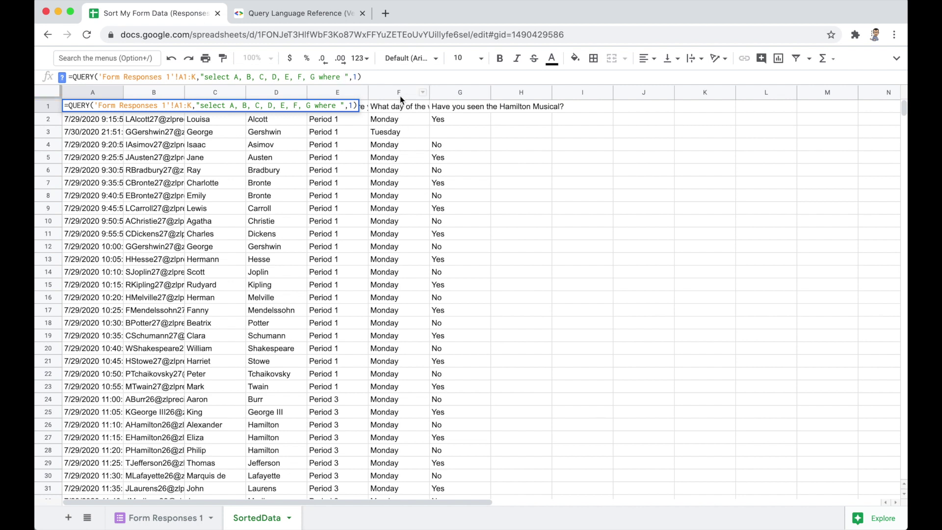
type("F")
Look up the Where clause's contains operator in the Query Language Reference, then return to the query
left_click(300, 17)
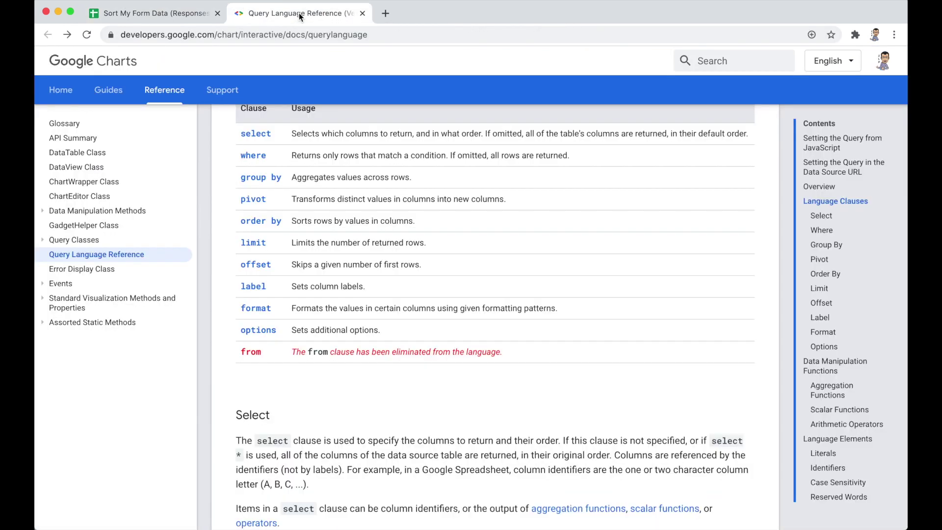
left_click(259, 156)
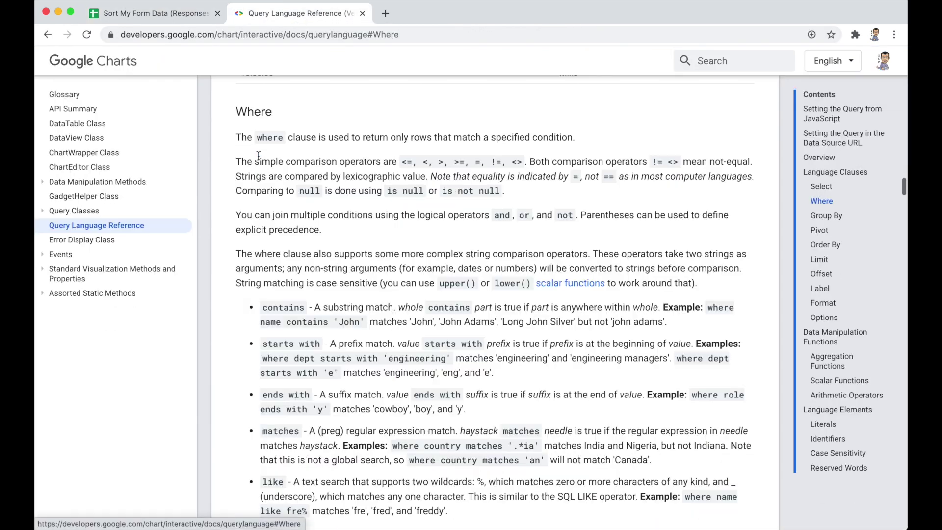
scroll(276, 239, "down", 2)
scroll(276, 239, "down", 2)
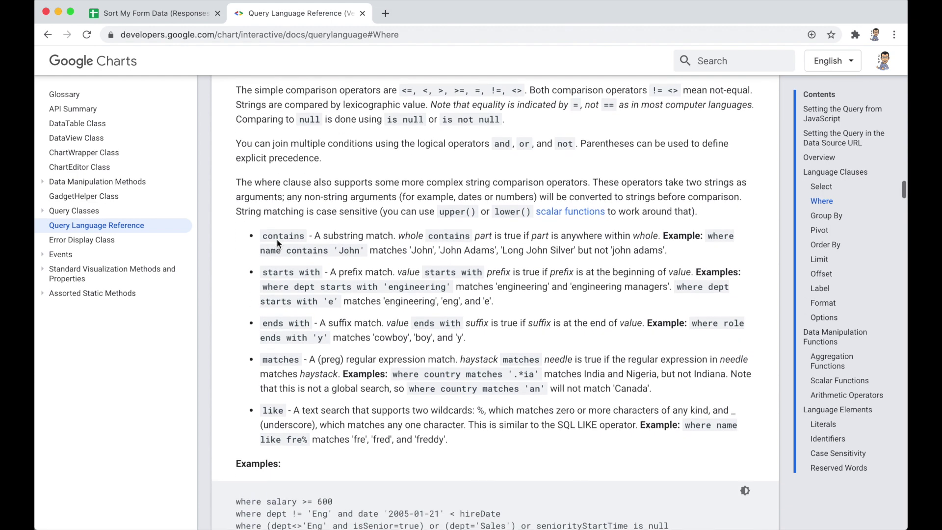
scroll(276, 130, "up", 2)
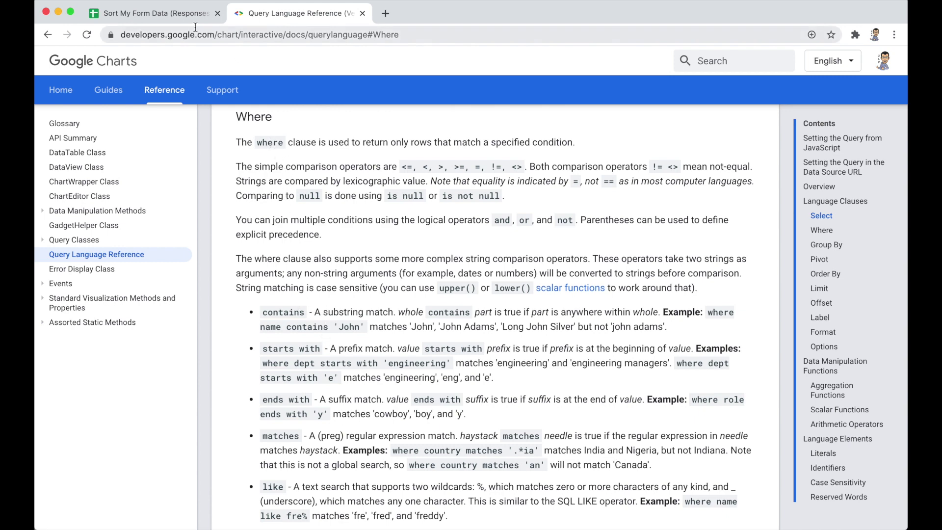
left_click(159, 13)
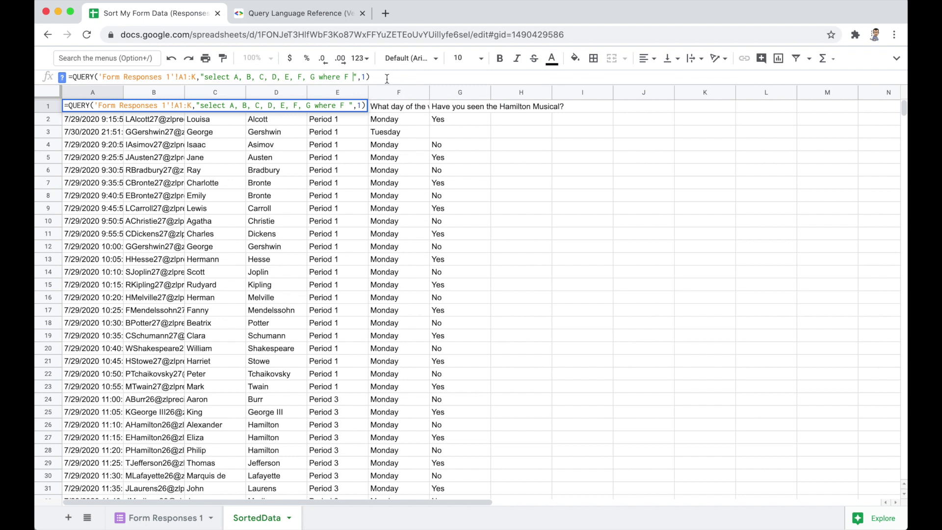
Complete the condition as F contains "Monday" and commit the query
type("contain")
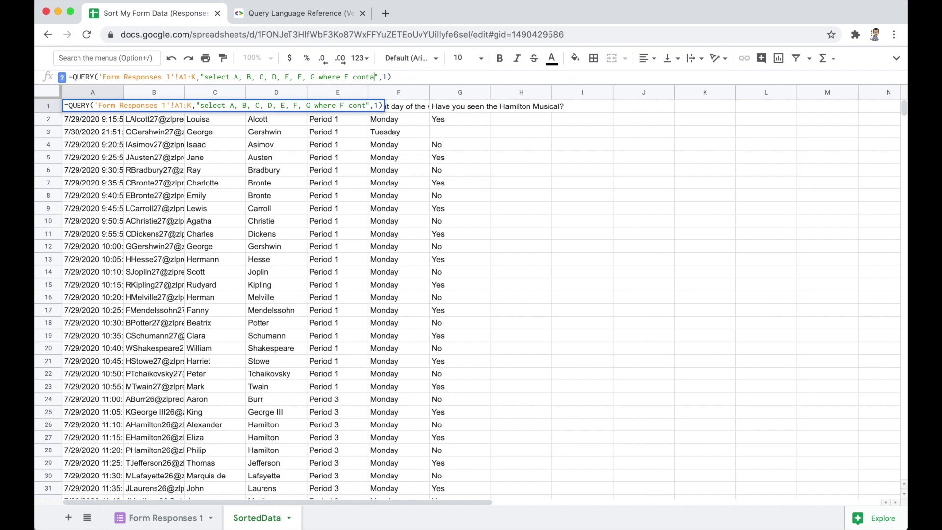
key("BackSpace")
type("s ")
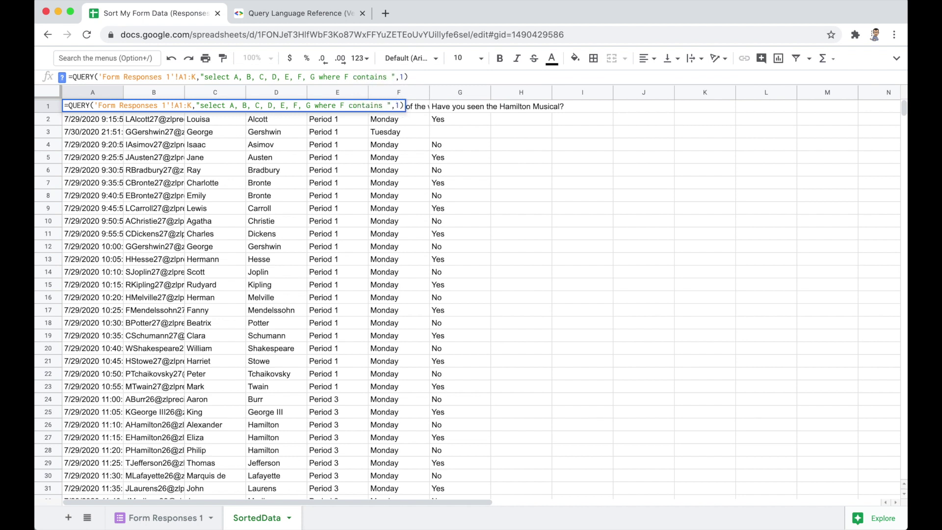
type("\"Monday\"")
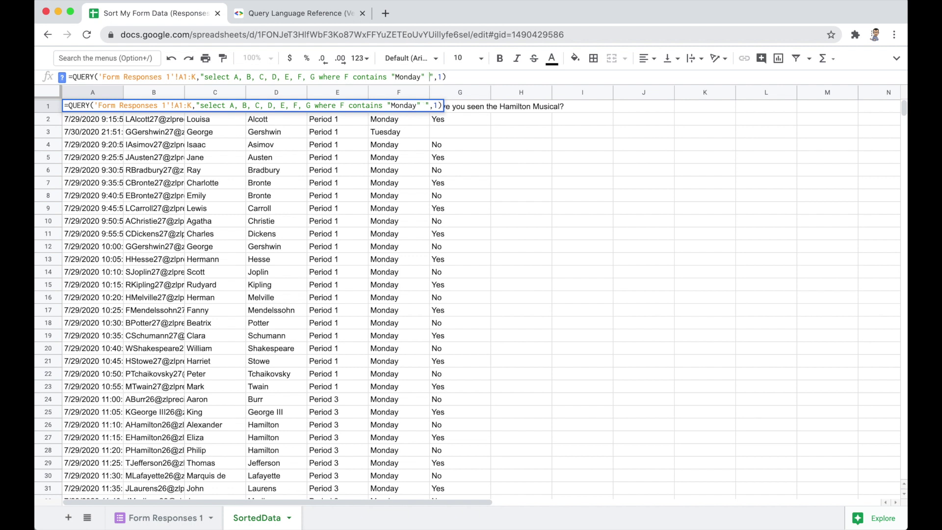
key("Return")
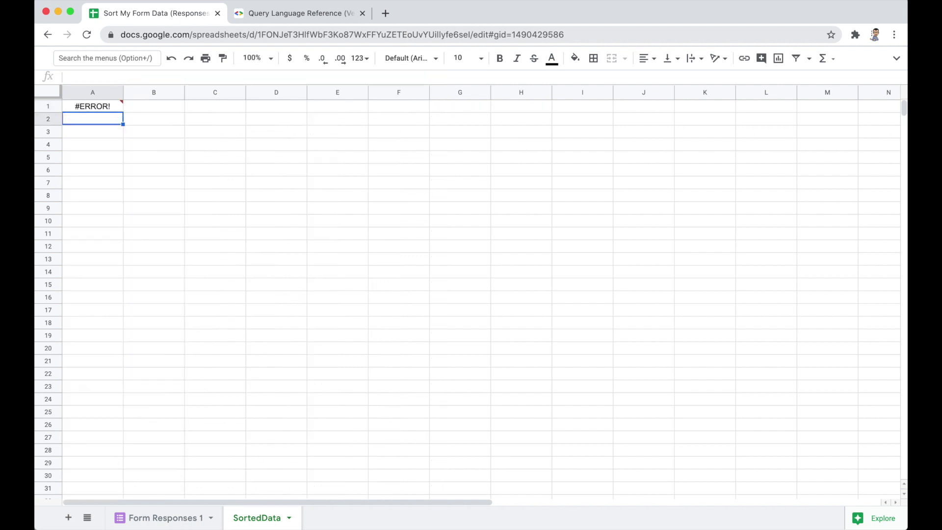
Retry the condition with Monday left unquoted after the error
left_click(92, 106)
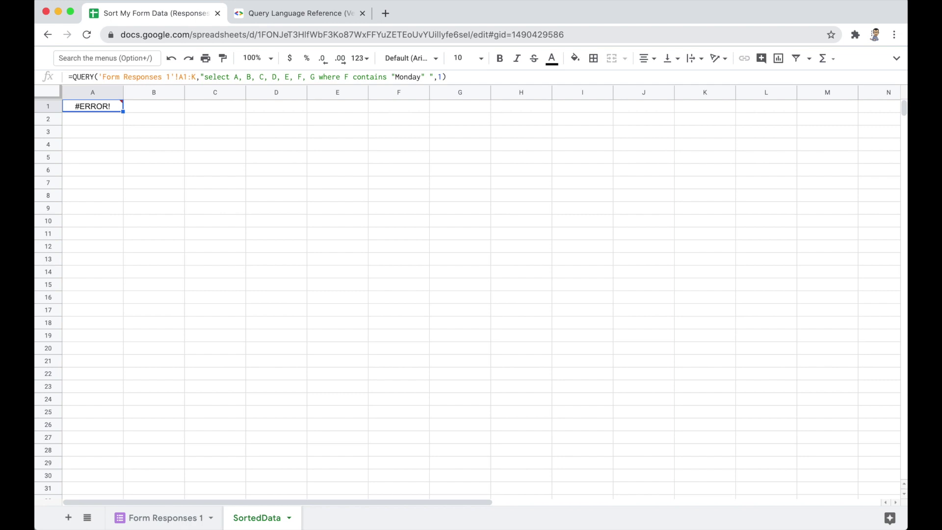
left_click(425, 74)
key("BackSpace")
key("BackSpace")
key("BackSpace")
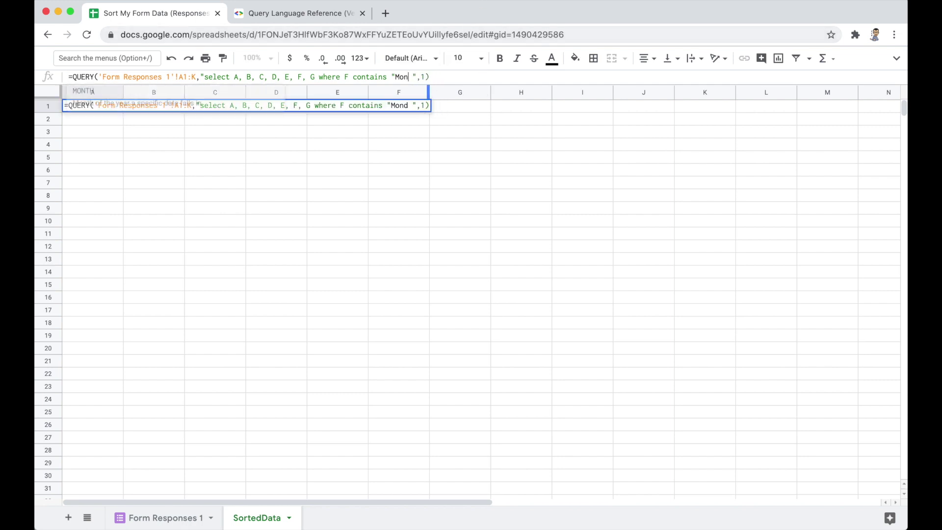
key("BackSpace")
key("BackSpace")
key("BackSpace")
key("BackSpace")
type("Monday")
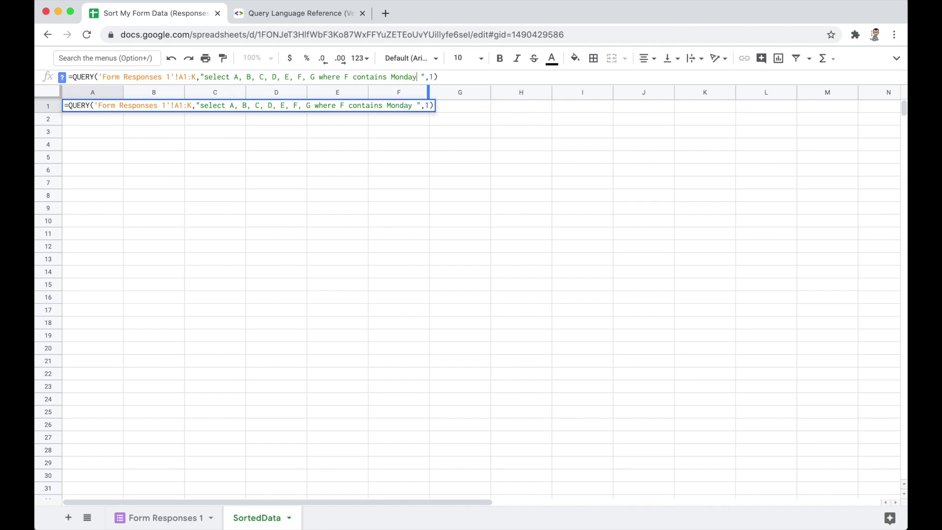
key("Return")
Wrap Monday in single quotes so the query lists only Monday responses, ending at row 76
left_click(415, 76)
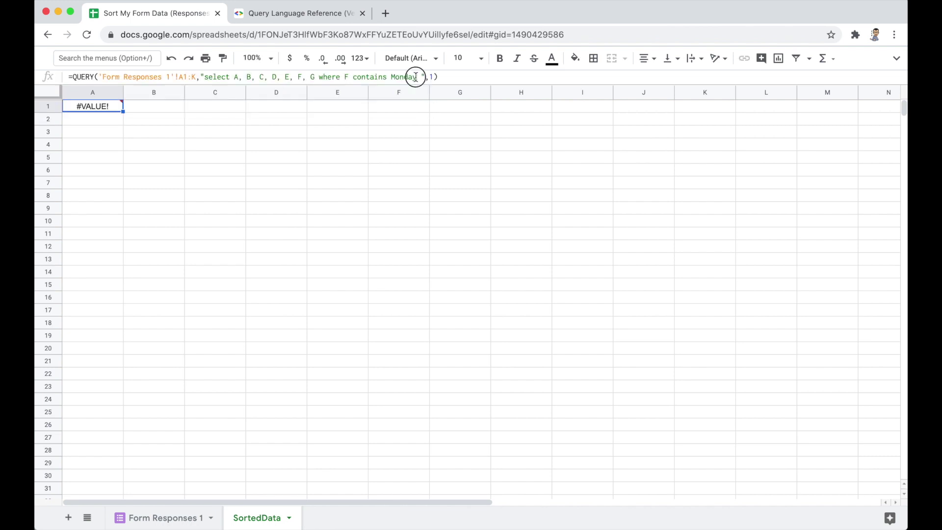
type("'")
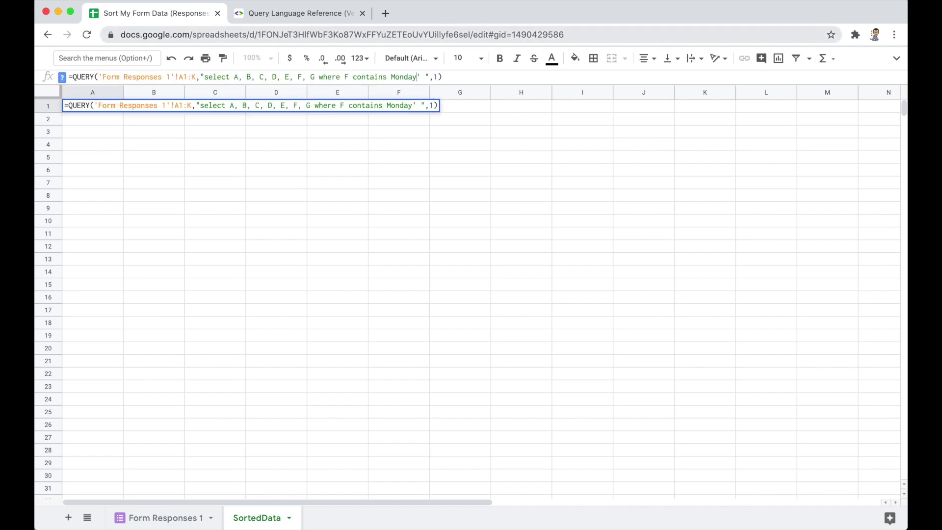
left_click(395, 76)
type("'")
key("Return")
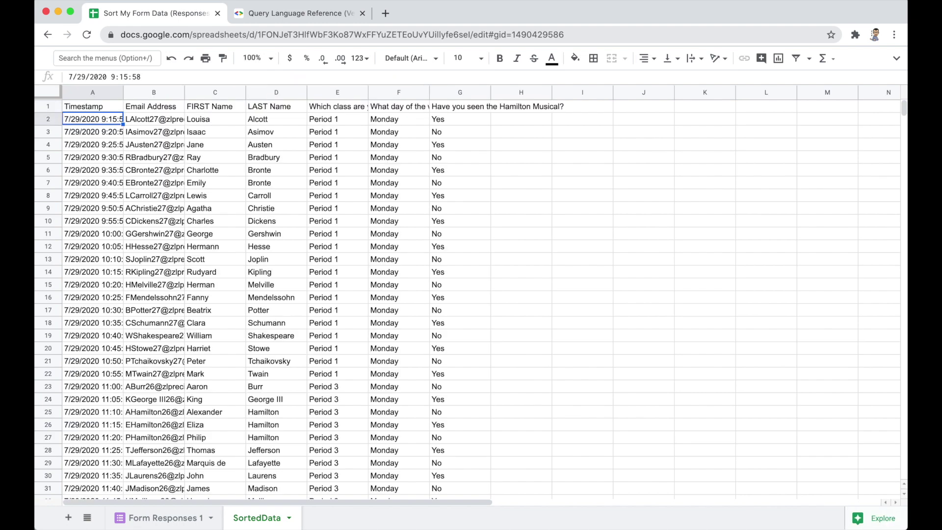
key("Up")
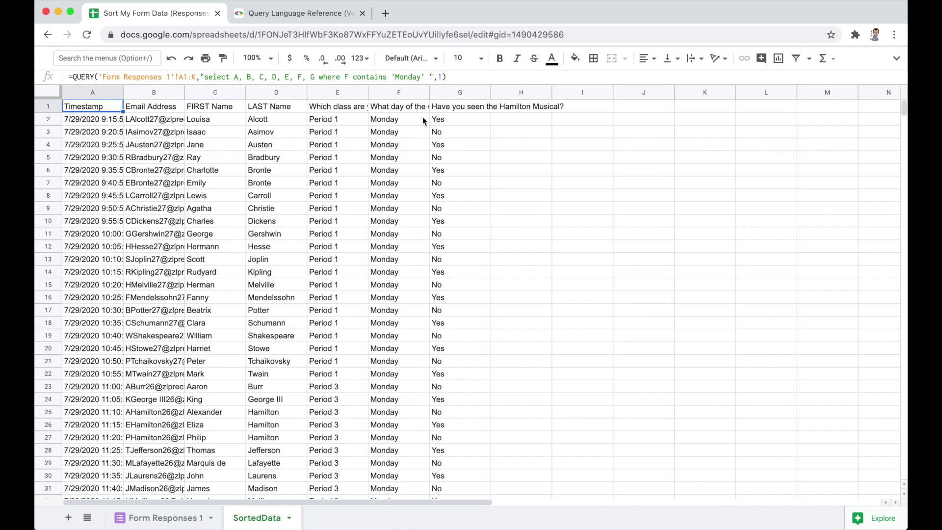
scroll(426, 225, "down", 13)
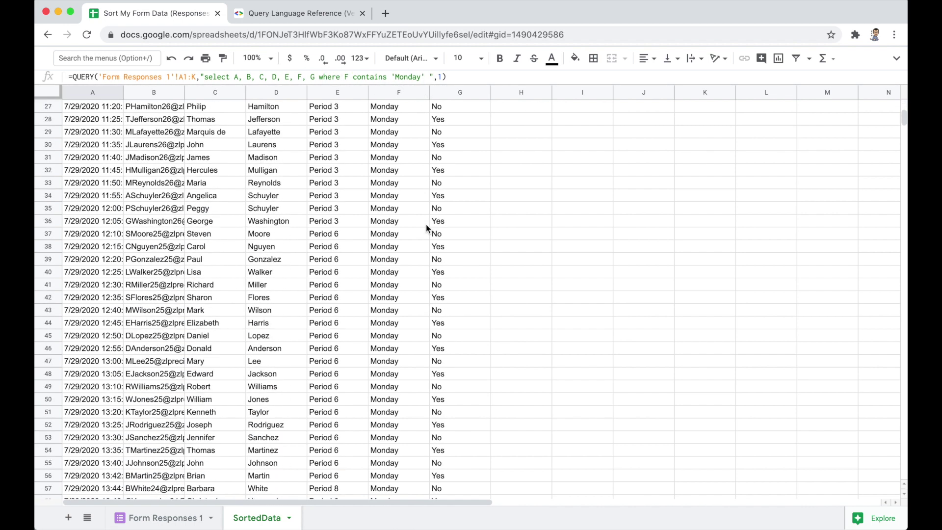
scroll(426, 224, "down", 6)
Rename the SortedData sheet to 'Monday Responses'
scroll(426, 224, "up", 12)
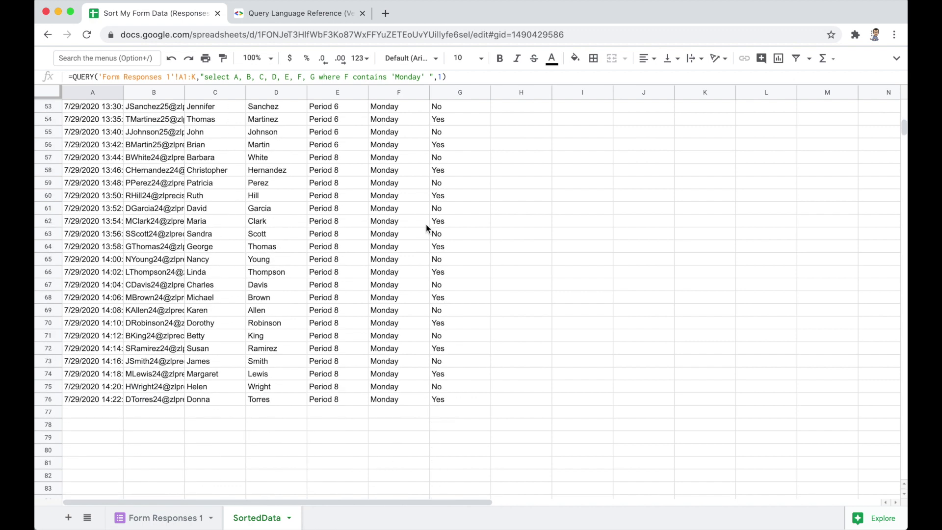
scroll(426, 224, "up", 7)
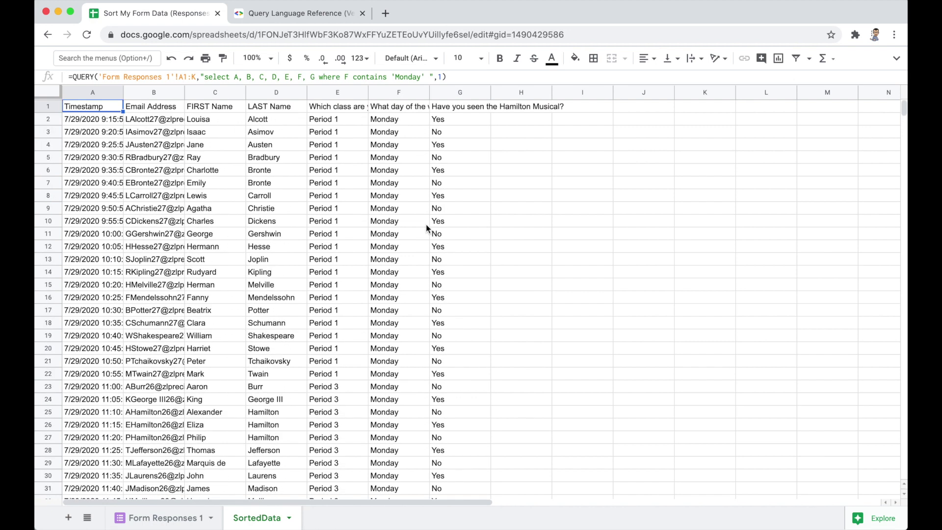
double_click(261, 519)
type("M")
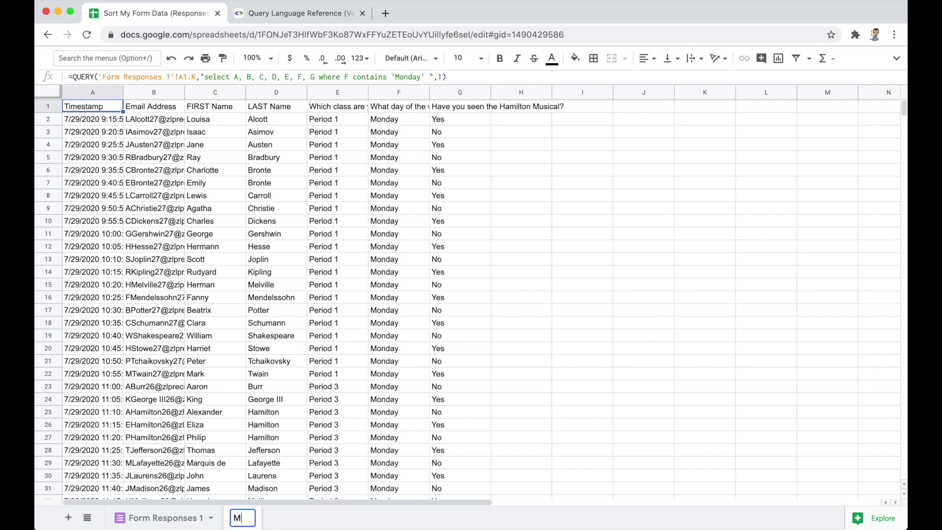
type("onday Report")
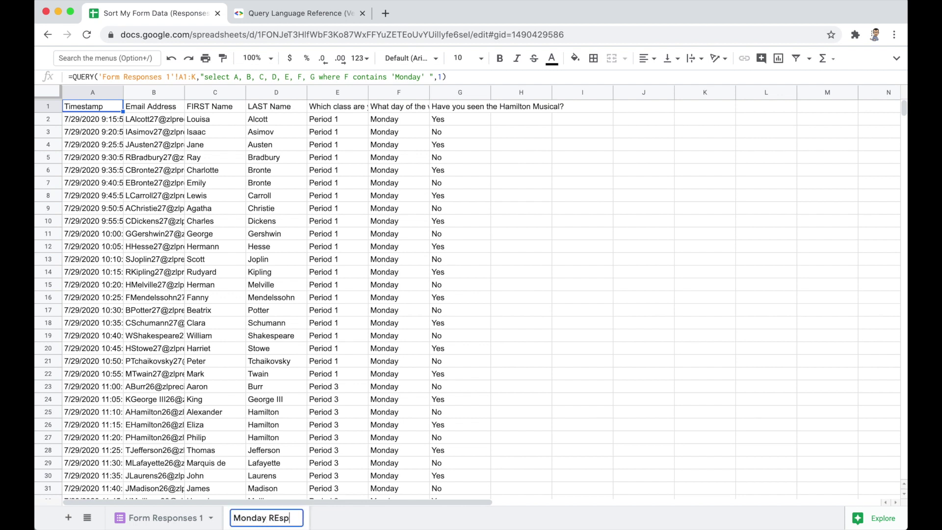
key("BackSpace")
key("BackSpace")
key("BackSpace")
key("BackSpace")
type("spons")
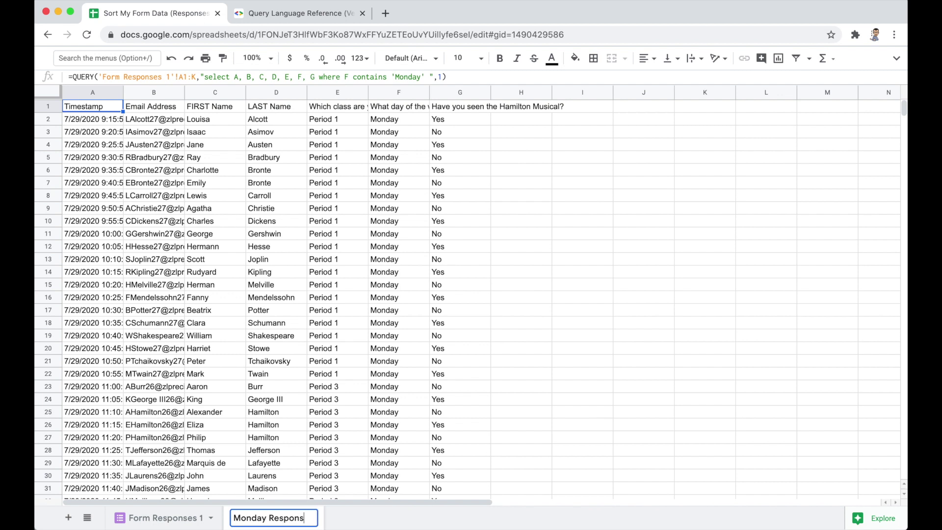
type("es")
key("Return")
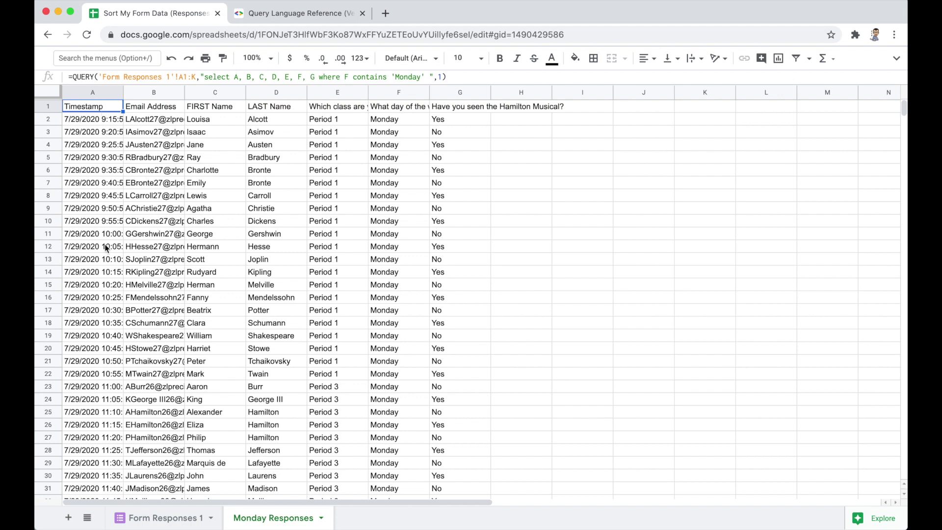
Add a new blank sheet and name it 'Monday Period 1'
left_click(69, 518)
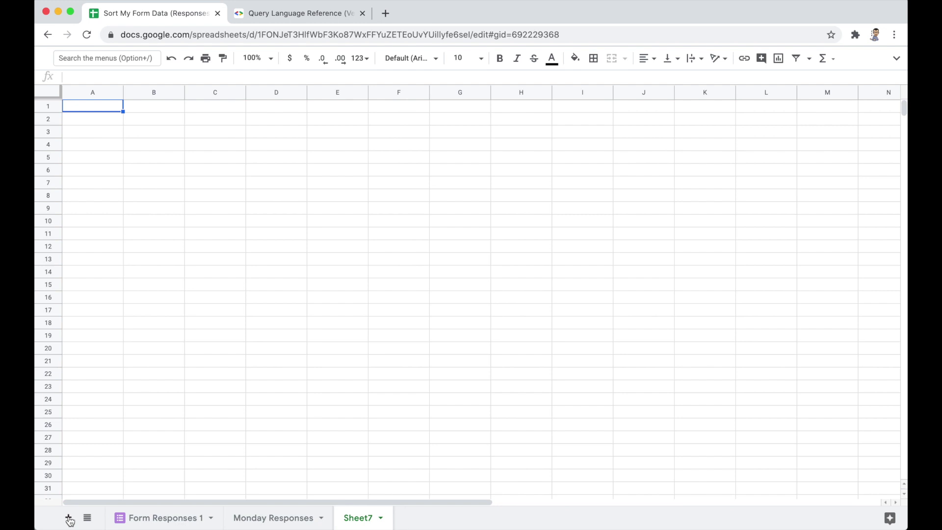
double_click(360, 519)
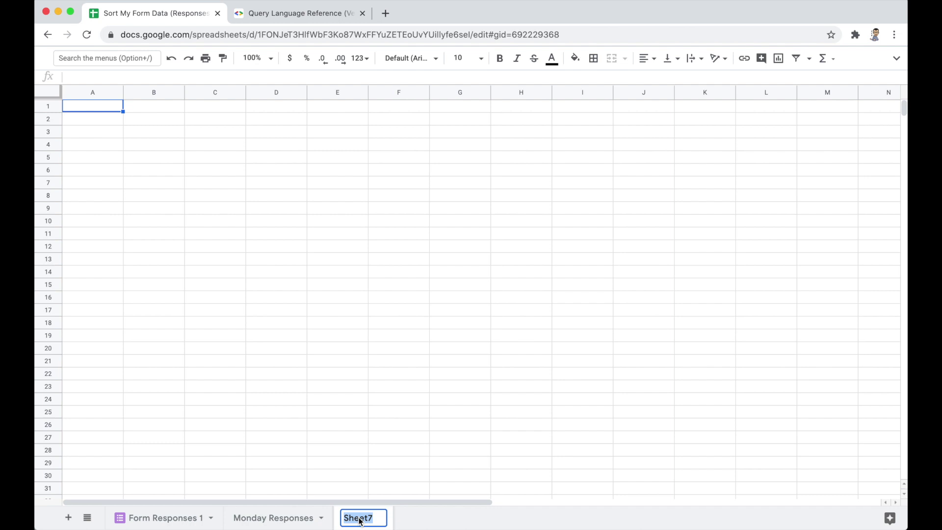
type("Monday Period ")
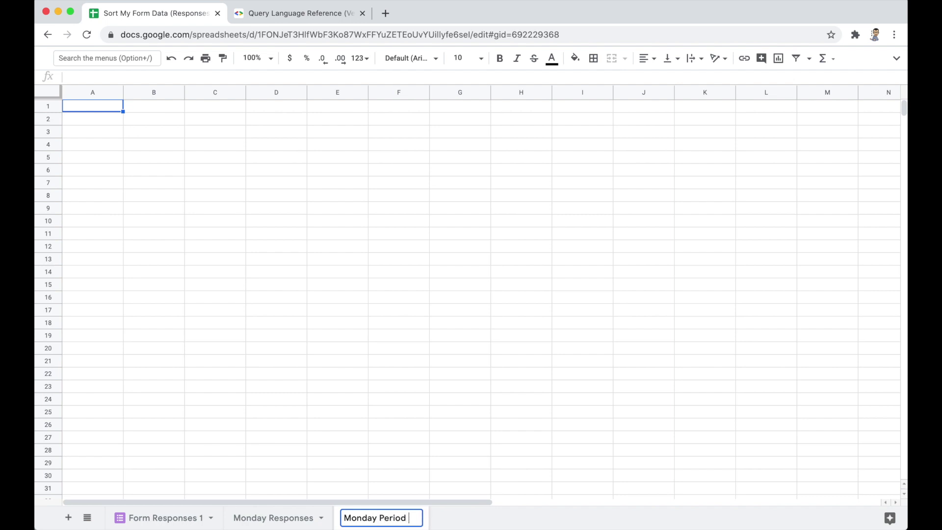
type("1")
key("Return")
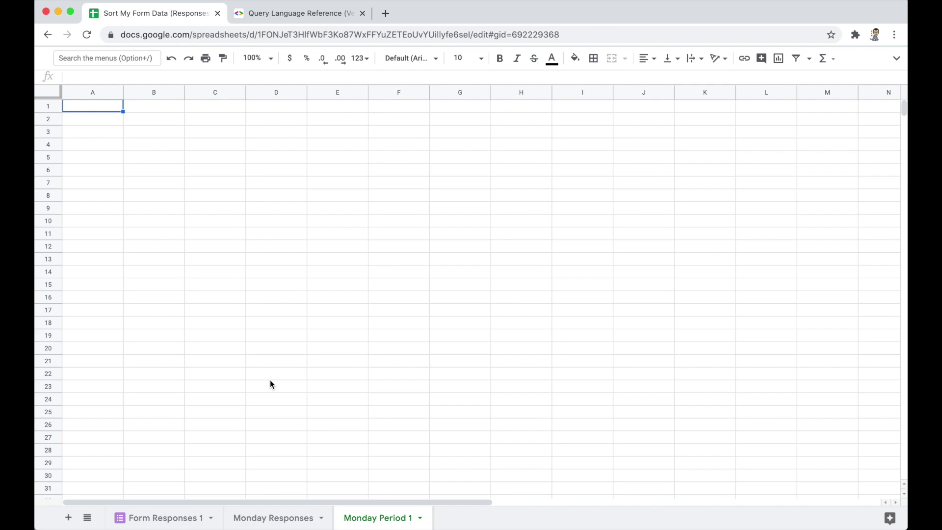
Start a QUERY in A1 over the range 'Form Responses 1'!A1:K
type("=Qu")
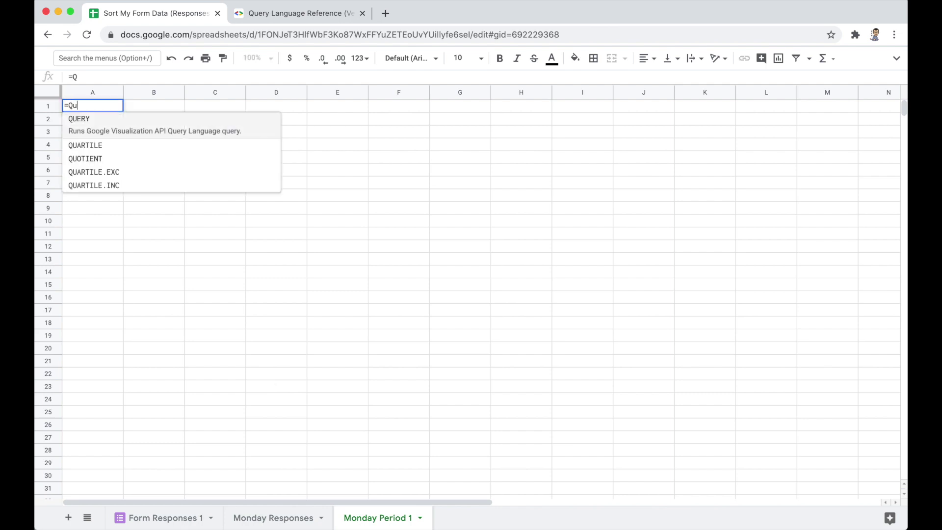
left_click(114, 120)
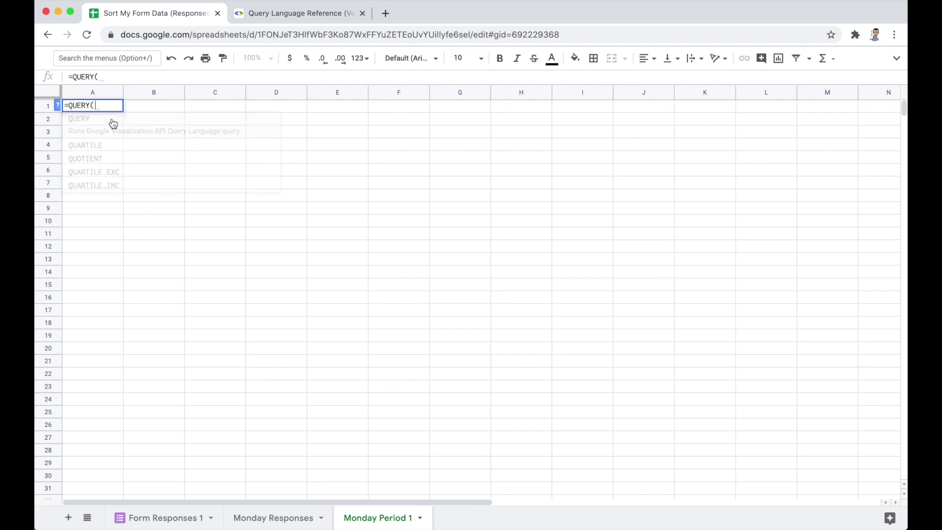
left_click(156, 518)
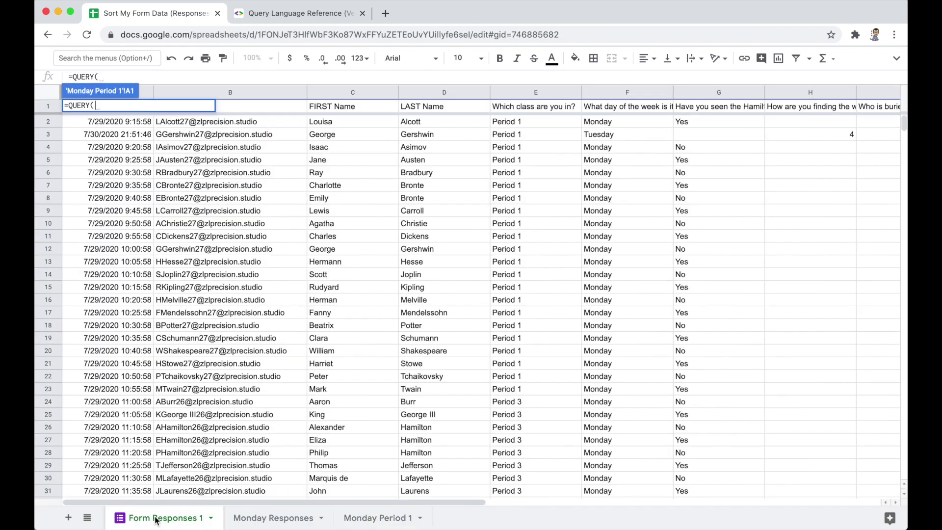
left_click(129, 125)
key("Up")
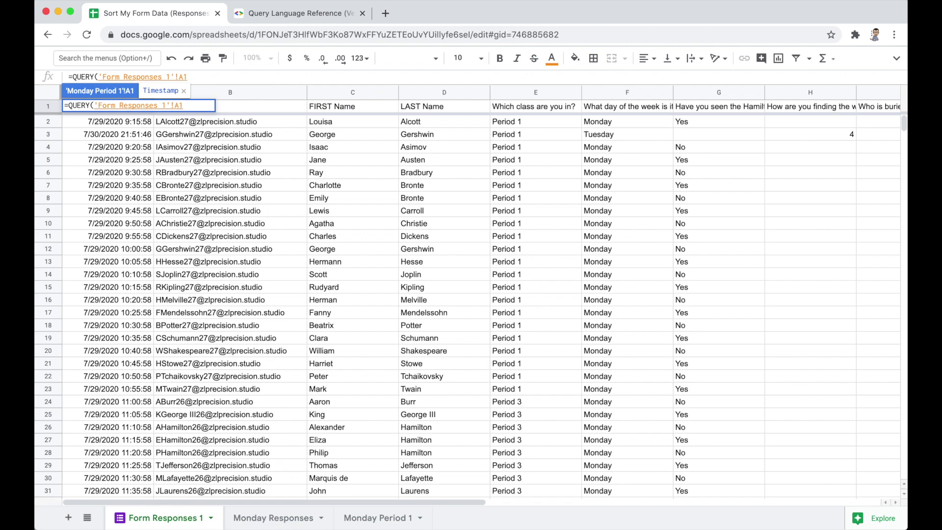
key("super+shift+Right")
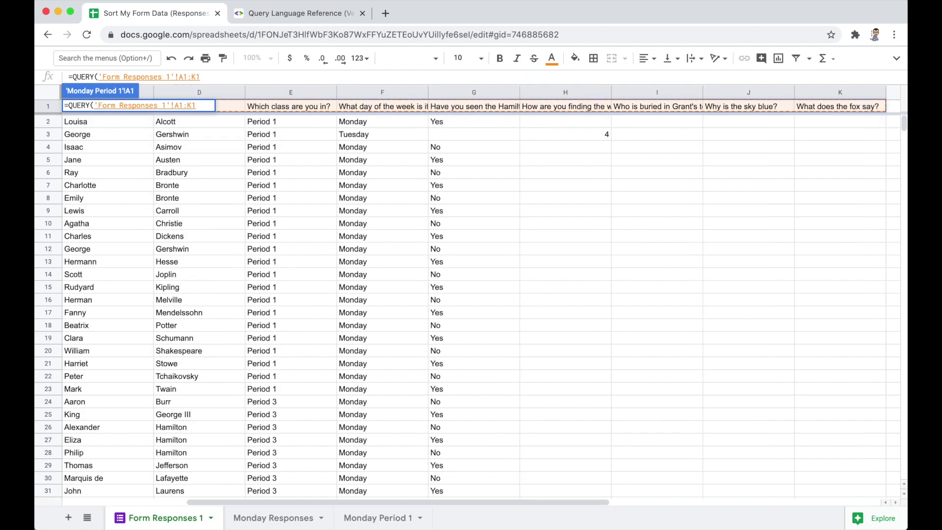
key("super+shift+Down")
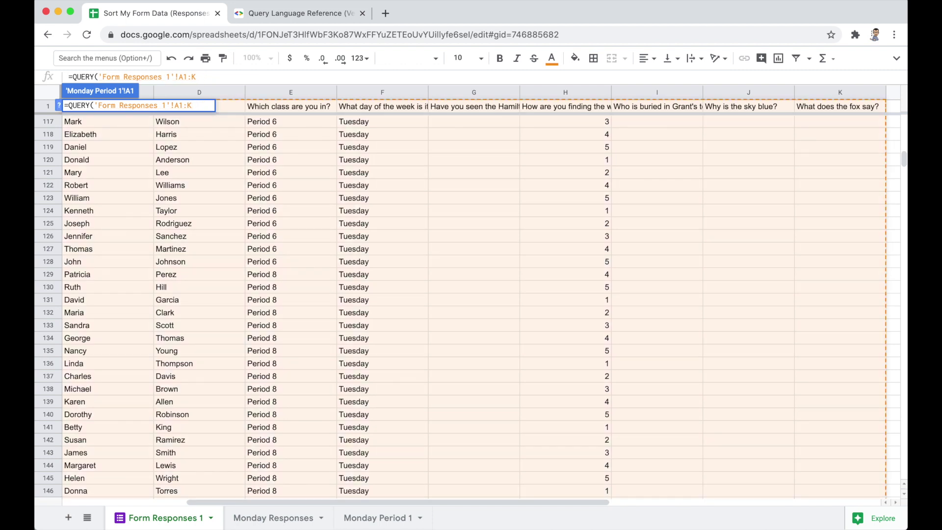
Finish the query with "Select A, B, C, D, E, F, G " and 1 header row
type(", ")
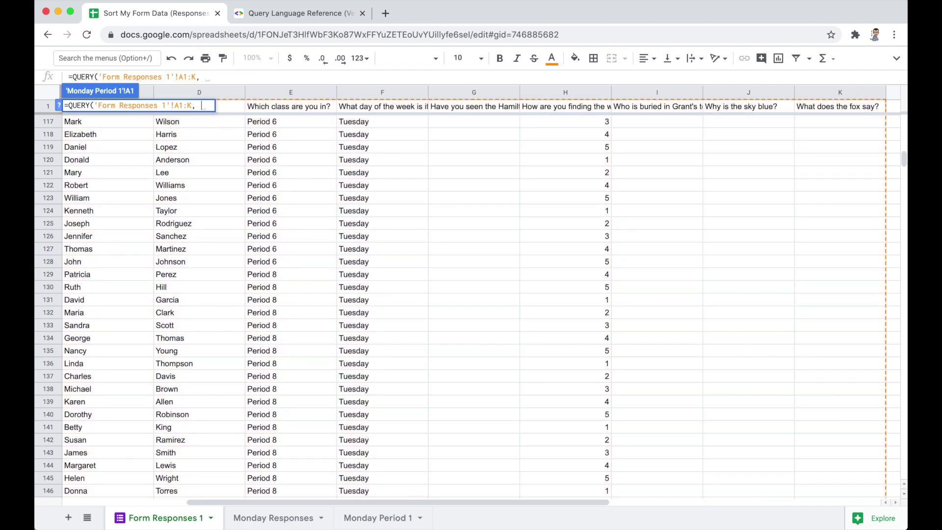
type("\"Selecting")
key("BackSpace")
key("BackSpace")
key("BackSpace")
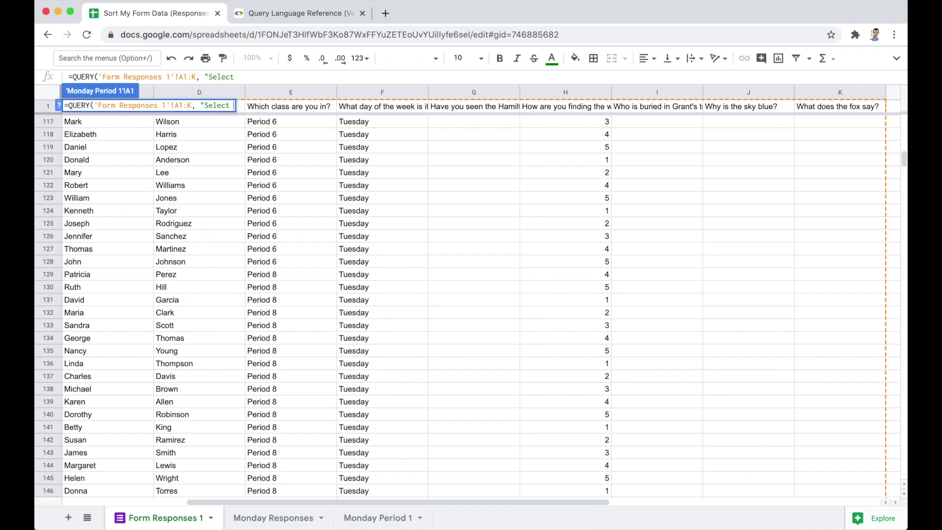
type("A, B, C, D, E")
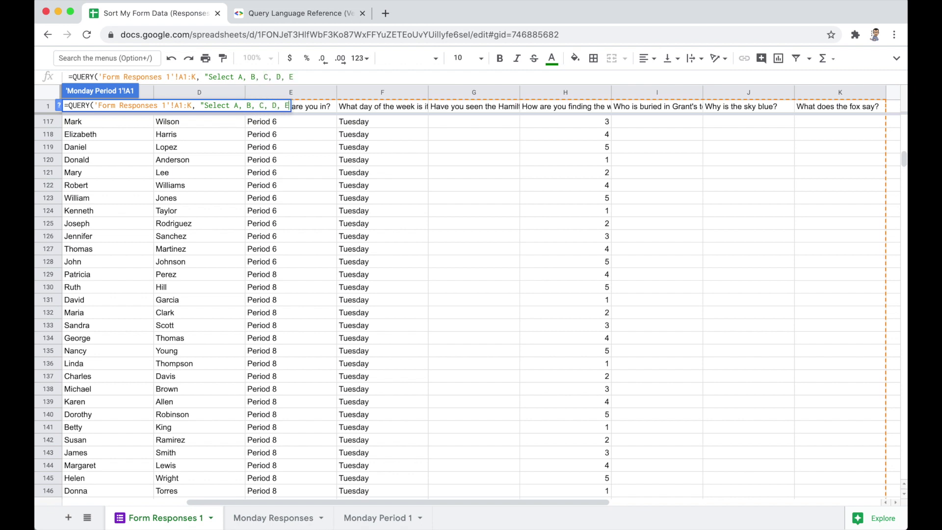
type(", F, G \"")
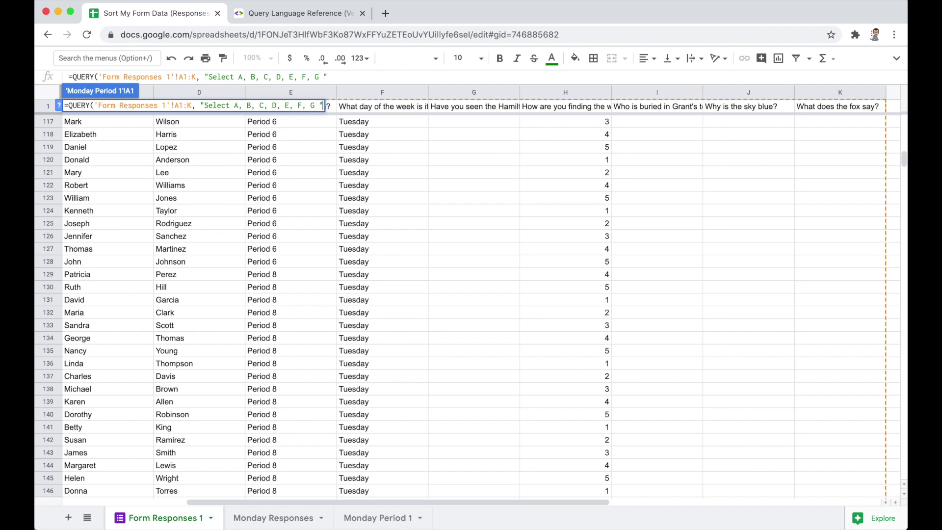
type(", 1)")
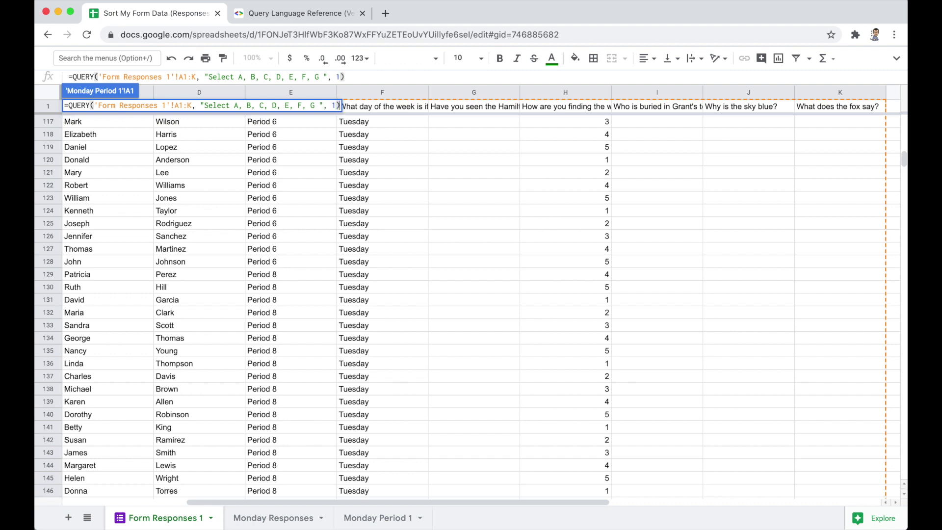
key("Return")
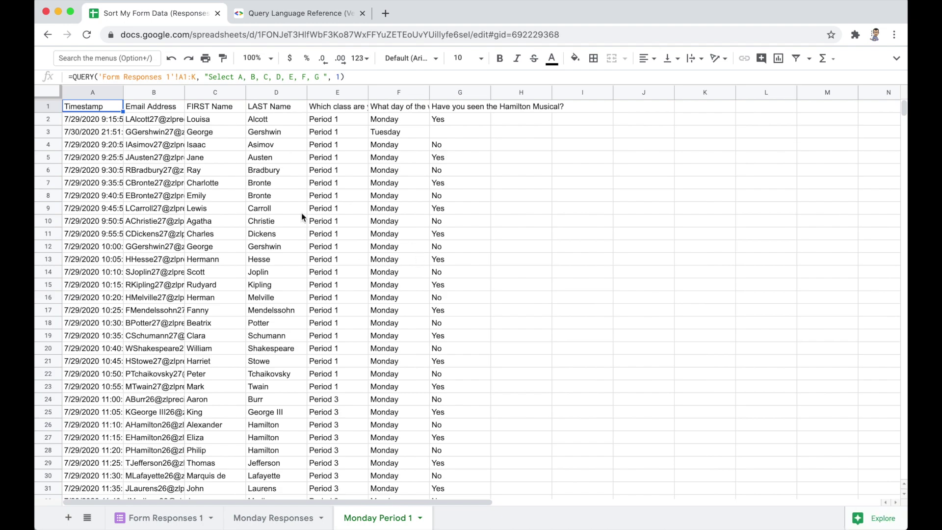
left_click(319, 78)
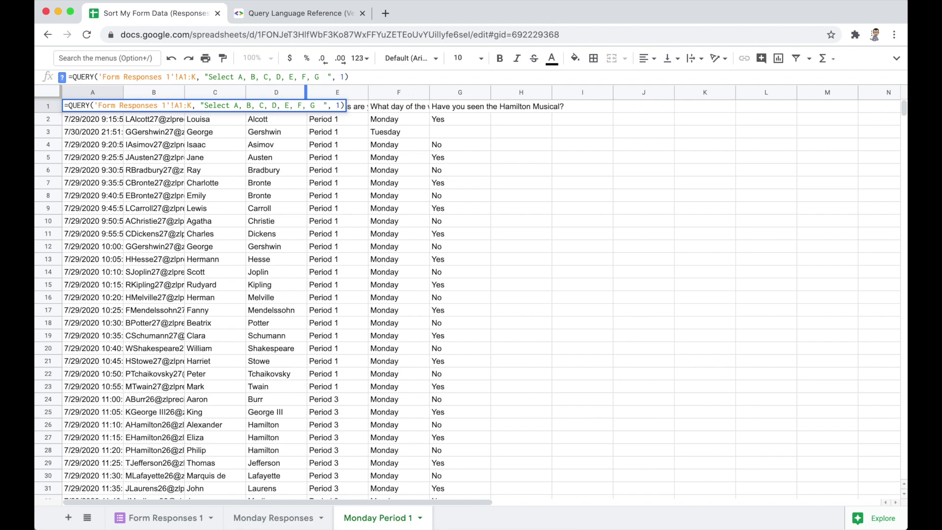
Add Where F contains 'Monday' and E contains '1' to the A1 query
left_click(318, 15)
scroll(361, 251, "up", 2)
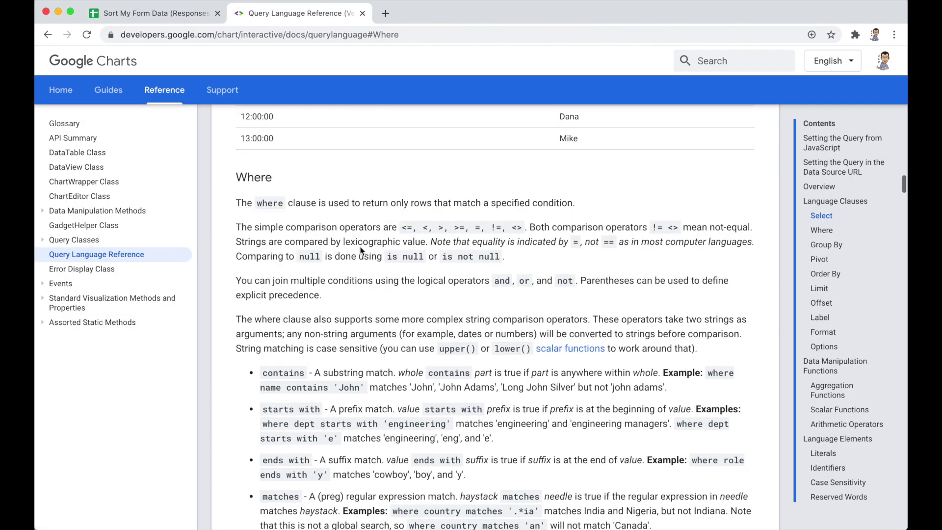
left_click(157, 15)
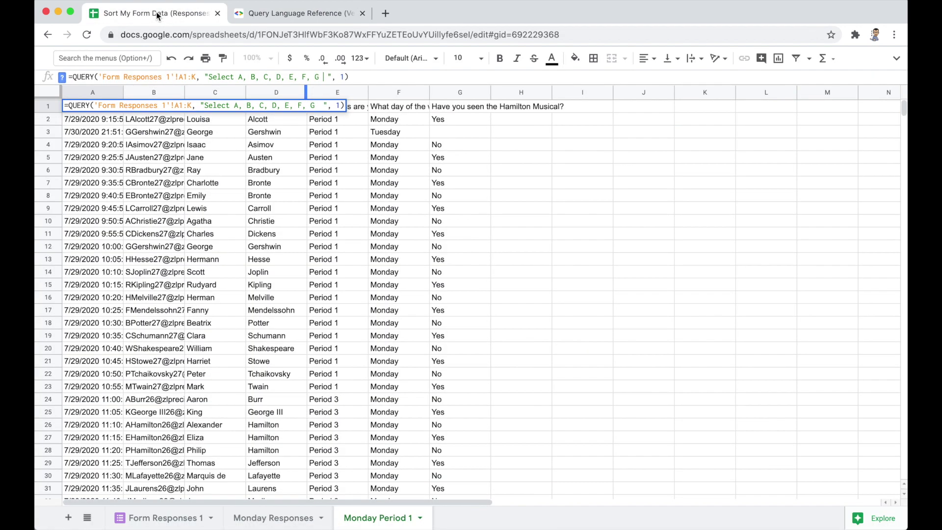
type("Where")
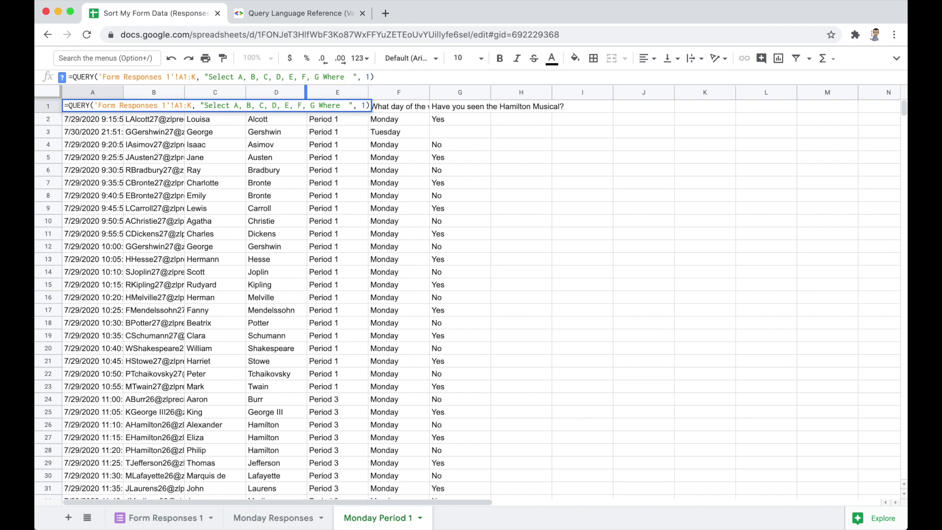
type(" F contains")
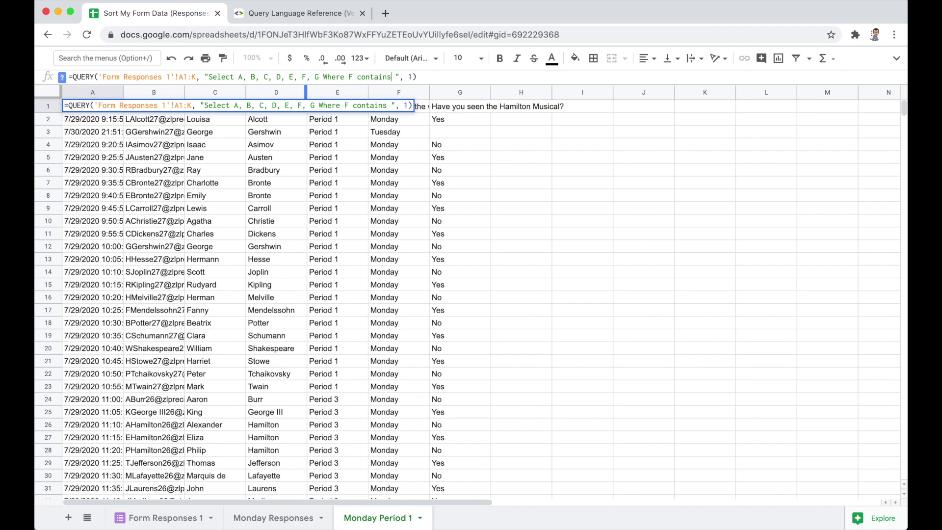
type(" 'Monday ")
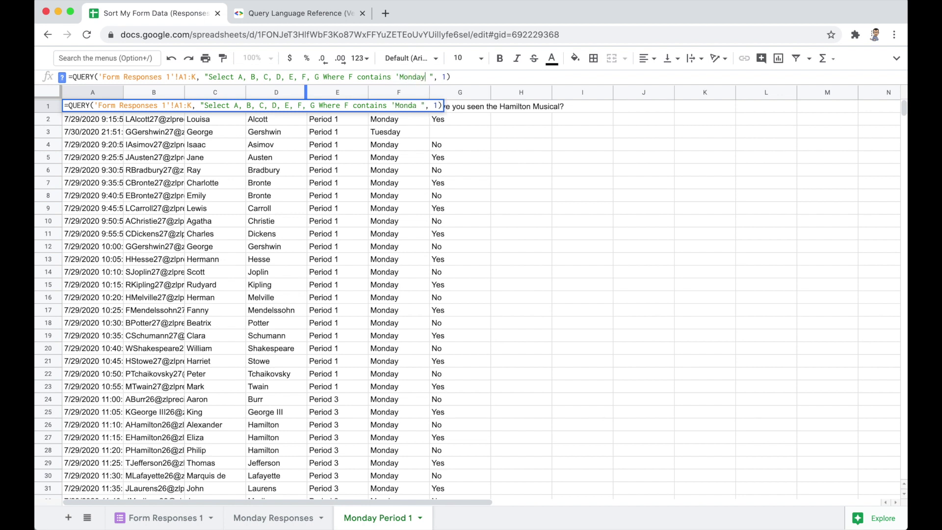
type("' and")
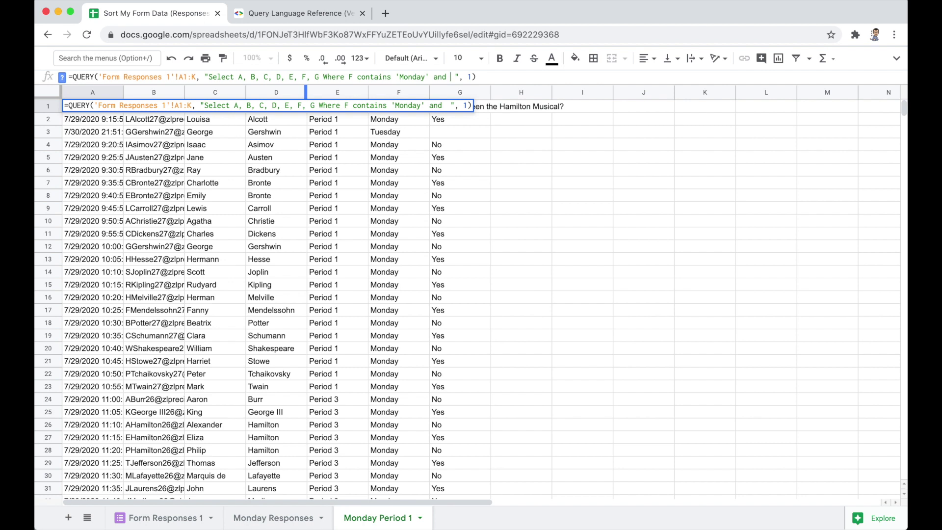
type("E contains \"1")
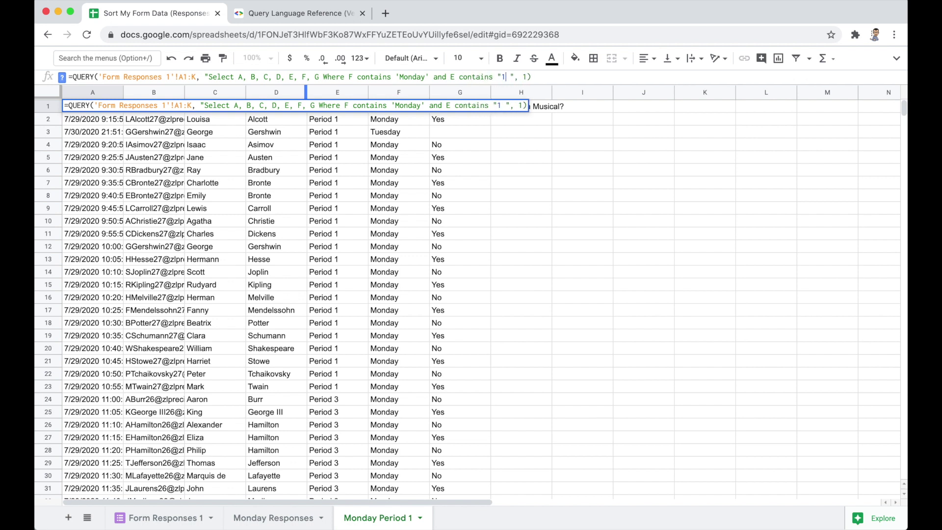
key("BackSpace")
type("'1'")
key("Return")
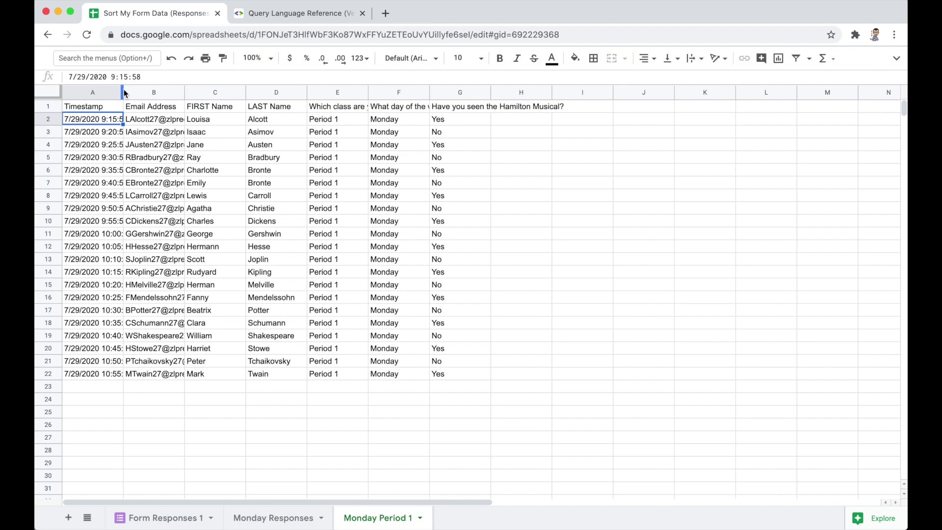
Widen column A for the timestamps and column B for the email addresses
left_click_drag(123, 89, 147, 89)
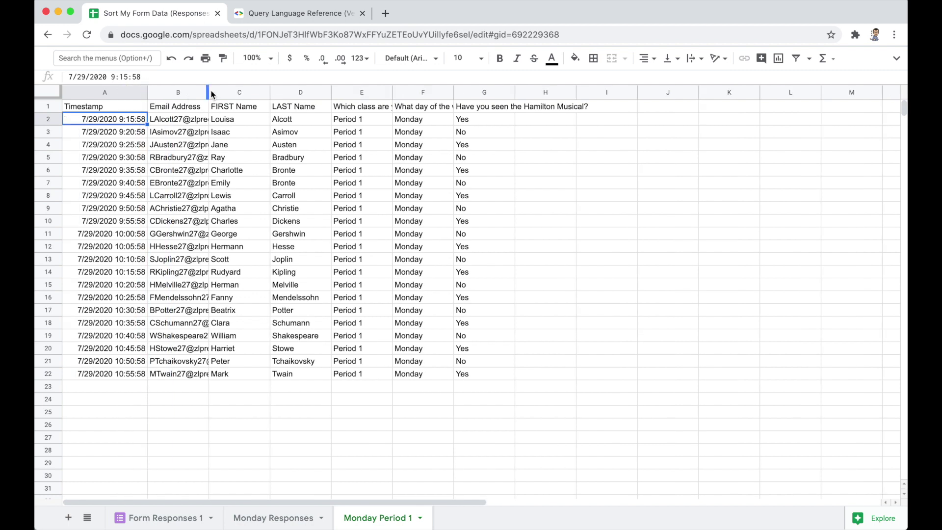
left_click_drag(209, 91, 293, 91)
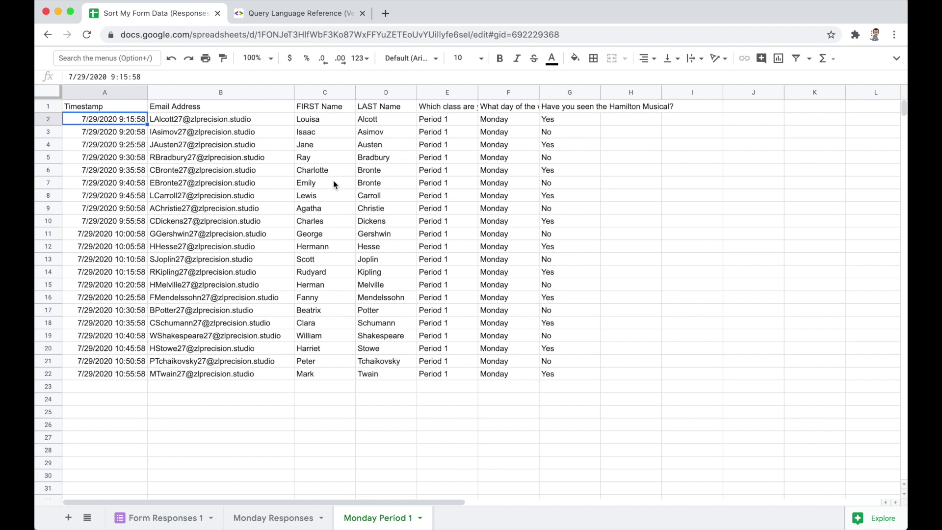
key("Up")
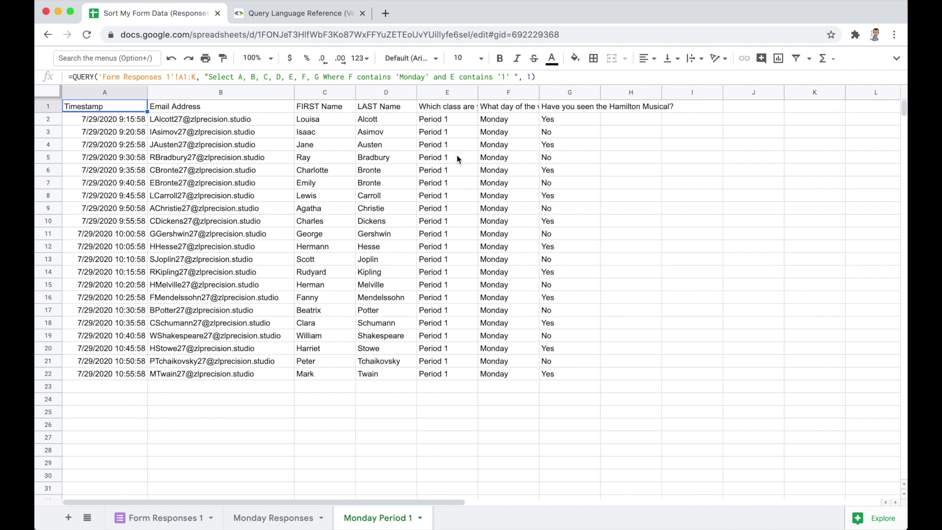
Change the query condition to E contains '6' to show Period 6 rows
left_click(505, 78)
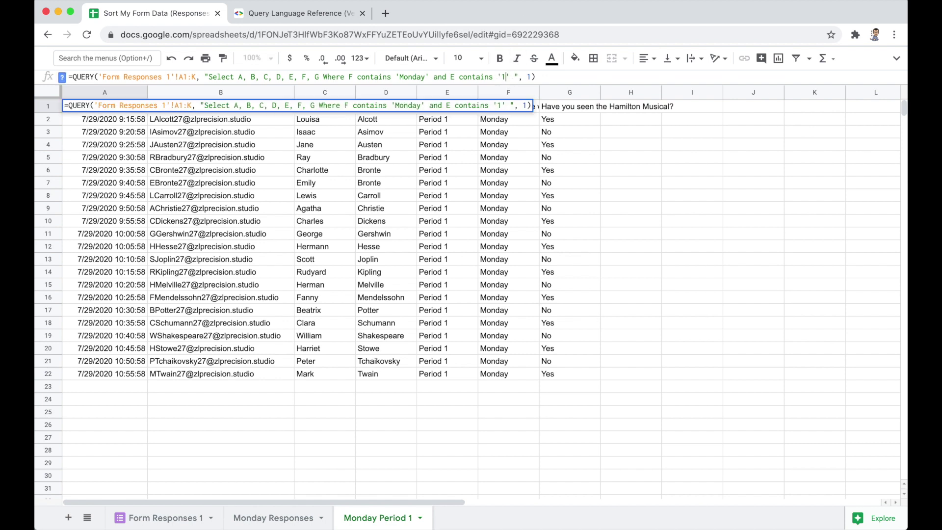
key("BackSpace")
type("6")
key("Return")
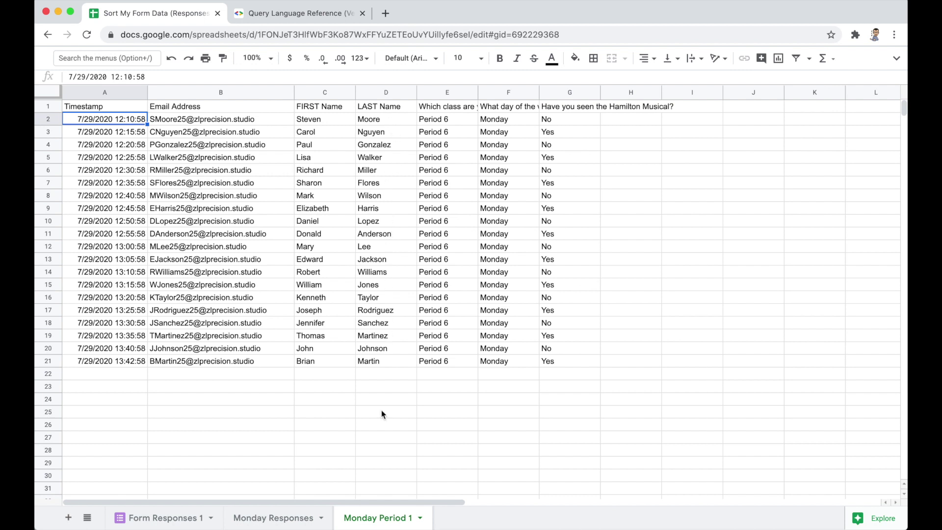
Rename the sheet from Monday Period 1 to 'Monday Period 6'
double_click(392, 518)
key("Right")
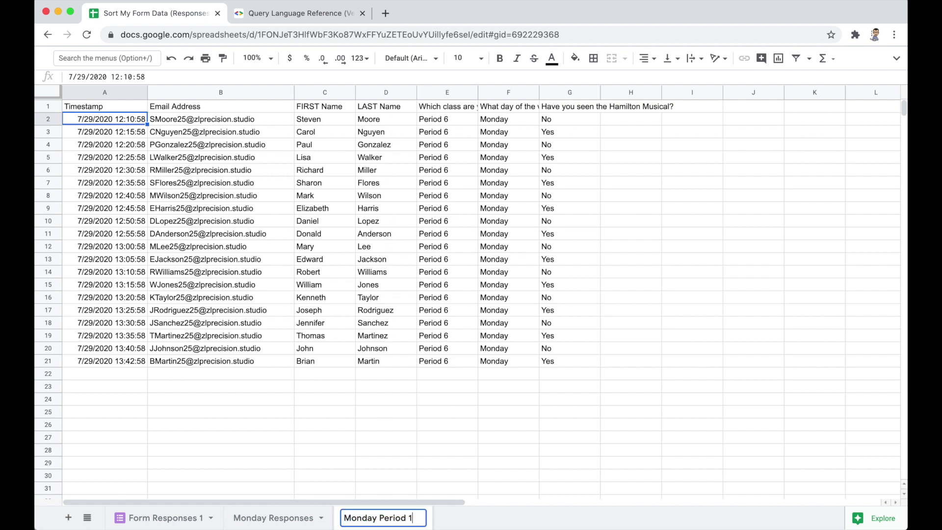
key("BackSpace")
type("6")
key("Return")
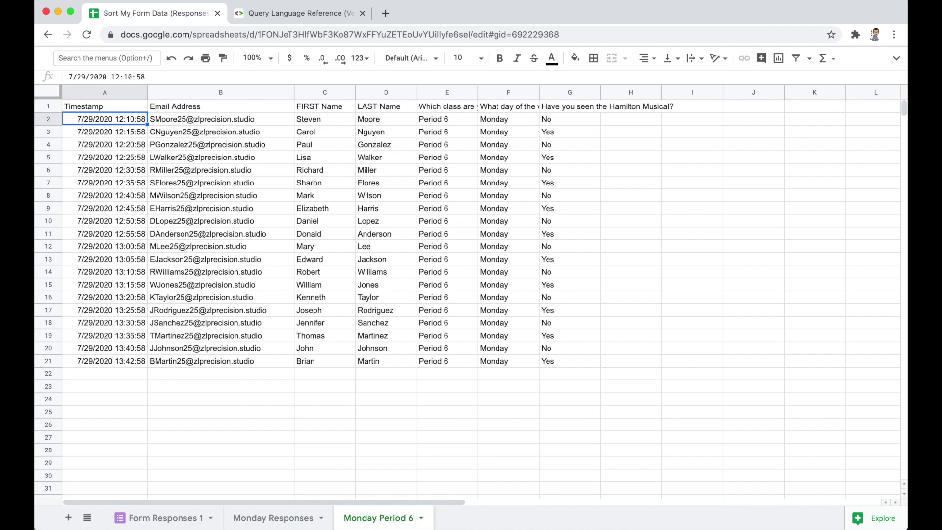
left_click(109, 108)
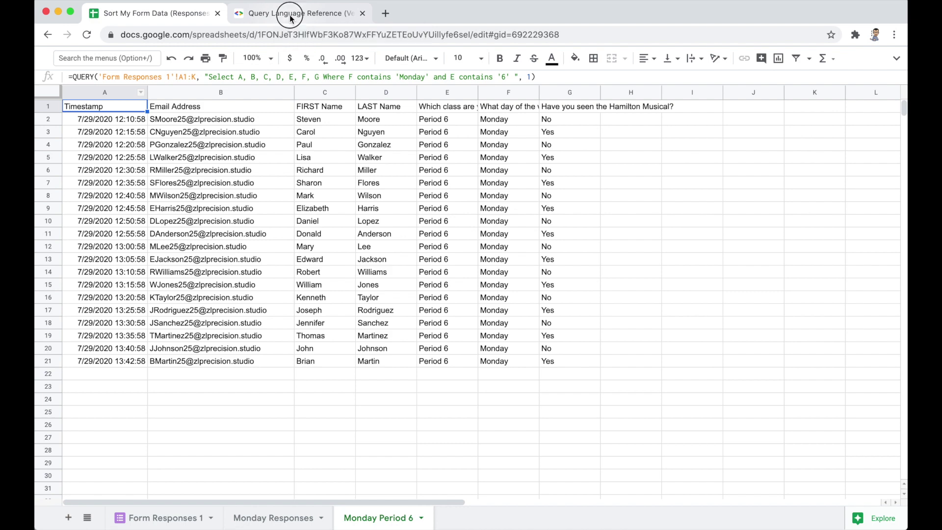
left_click(290, 15)
scroll(292, 270, "up", 15)
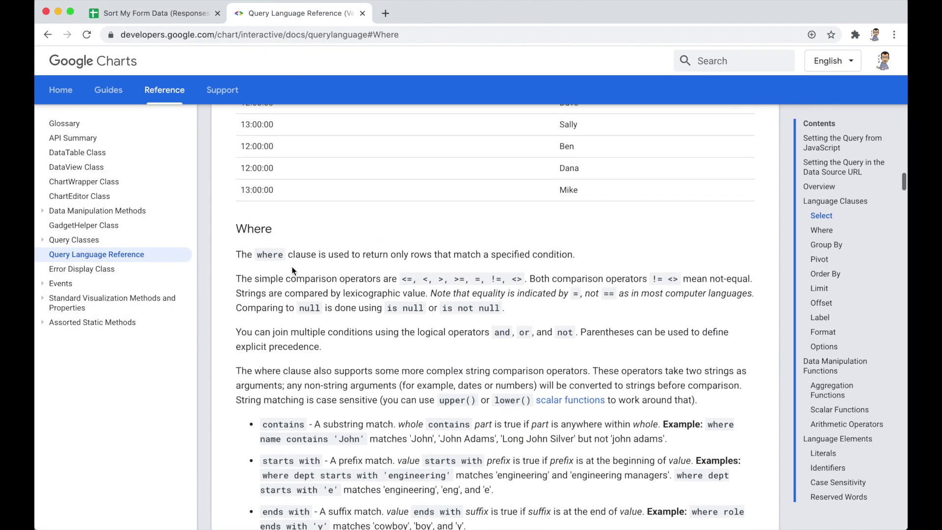
scroll(292, 267, "down", 5)
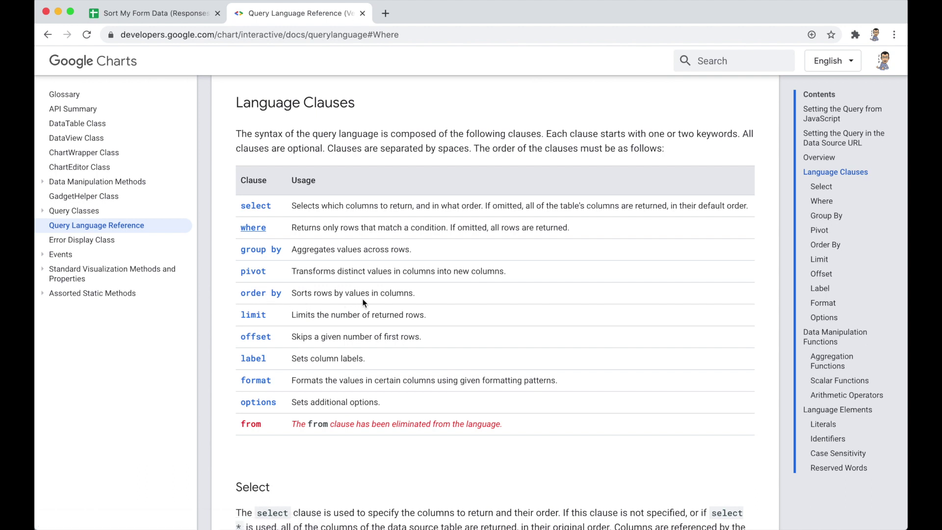
left_click(270, 294)
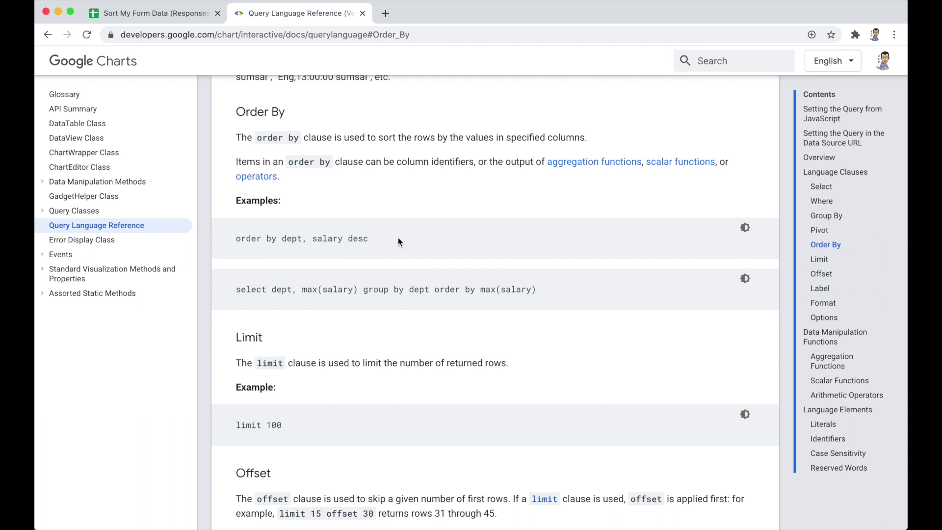
left_click_drag(378, 237, 273, 239)
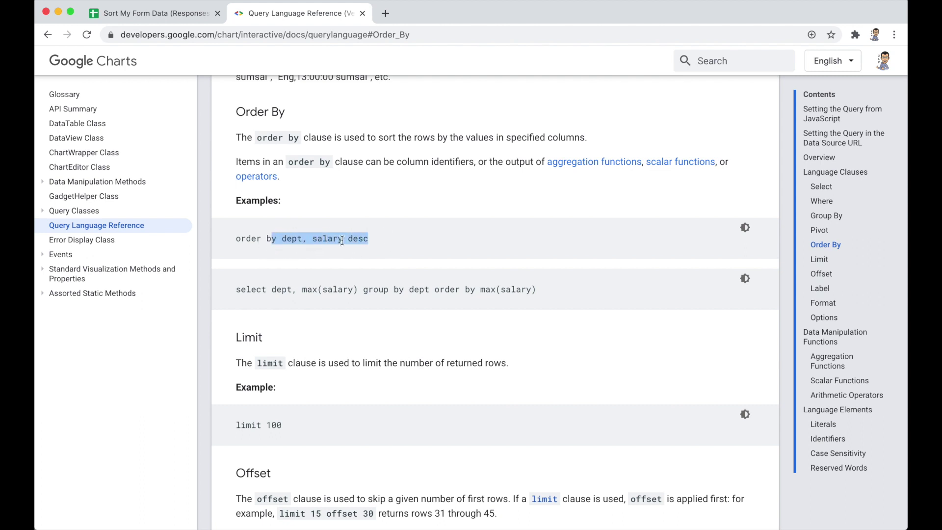
left_click(375, 241)
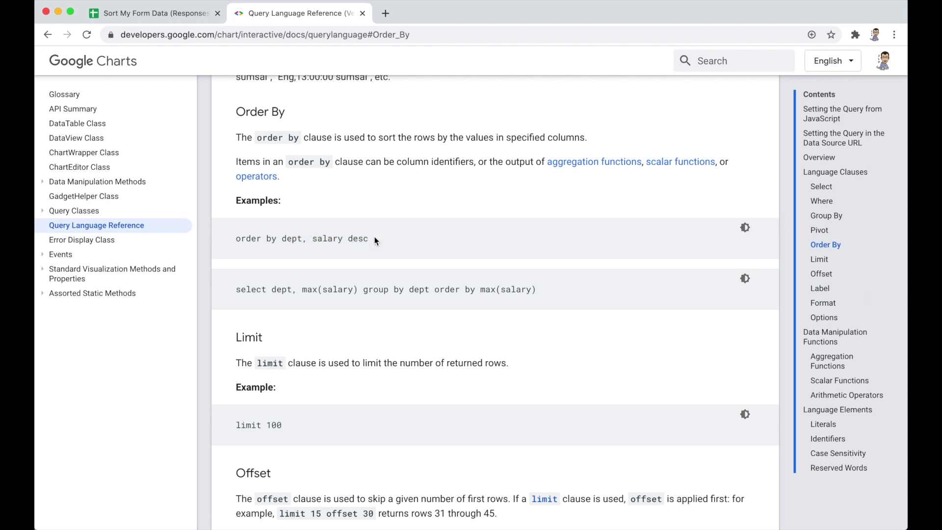
double_click(291, 237)
left_click_drag(291, 237, 281, 238)
scroll(337, 166, "up", 20)
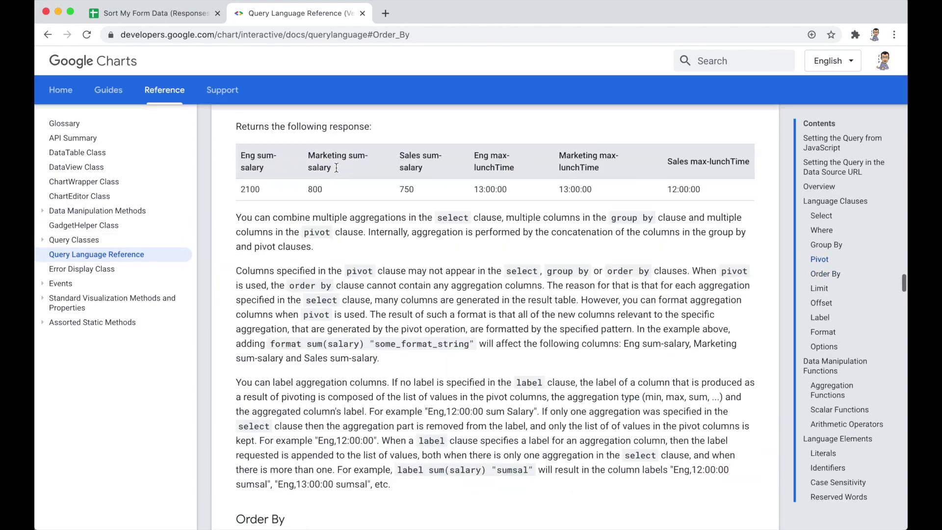
scroll(336, 171, "up", 20)
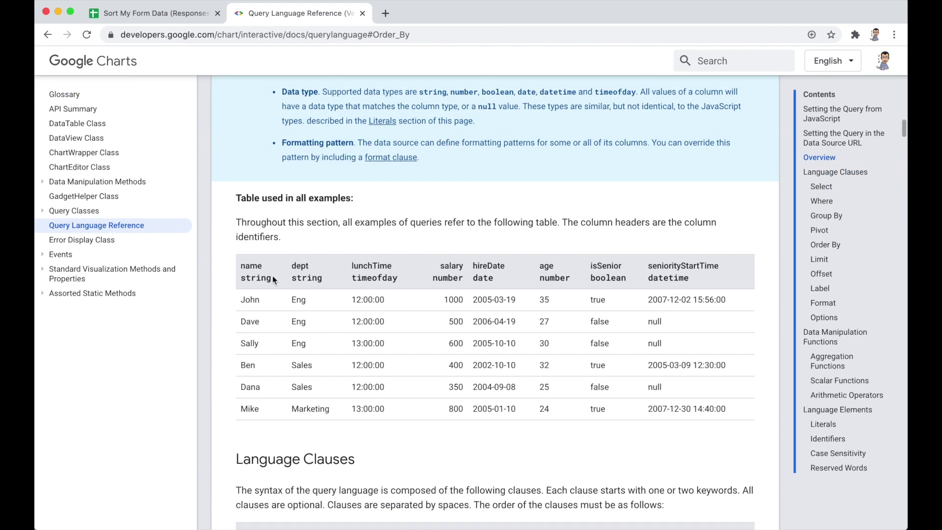
double_click(242, 266)
double_click(293, 265)
scroll(293, 264, "down", 9)
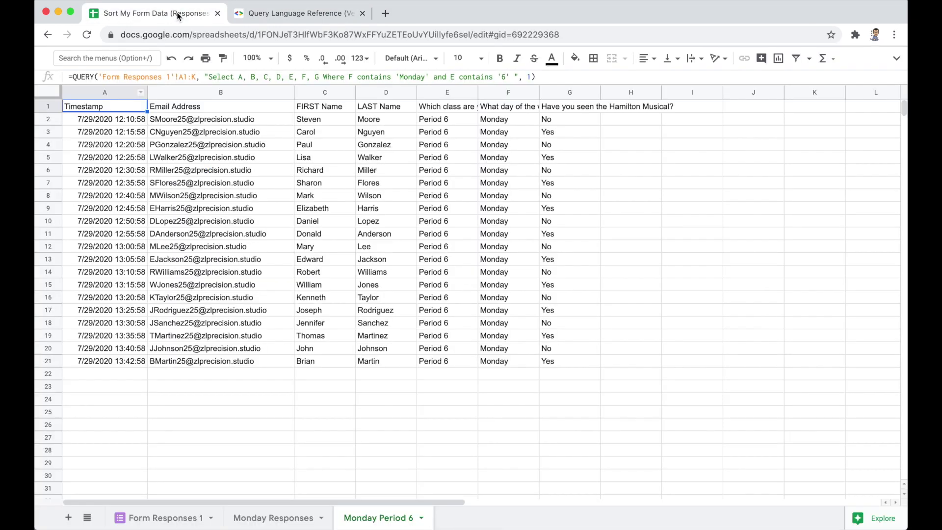
left_click(178, 13)
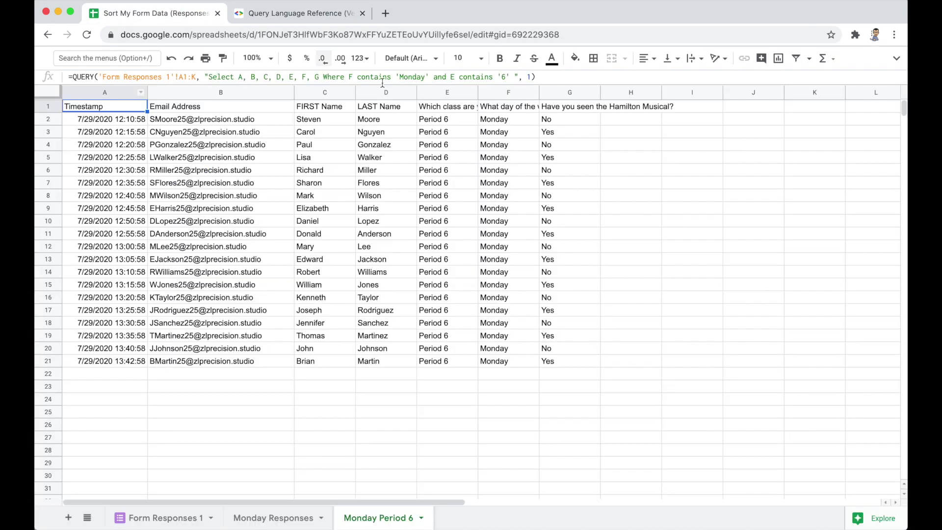
left_click(575, 108)
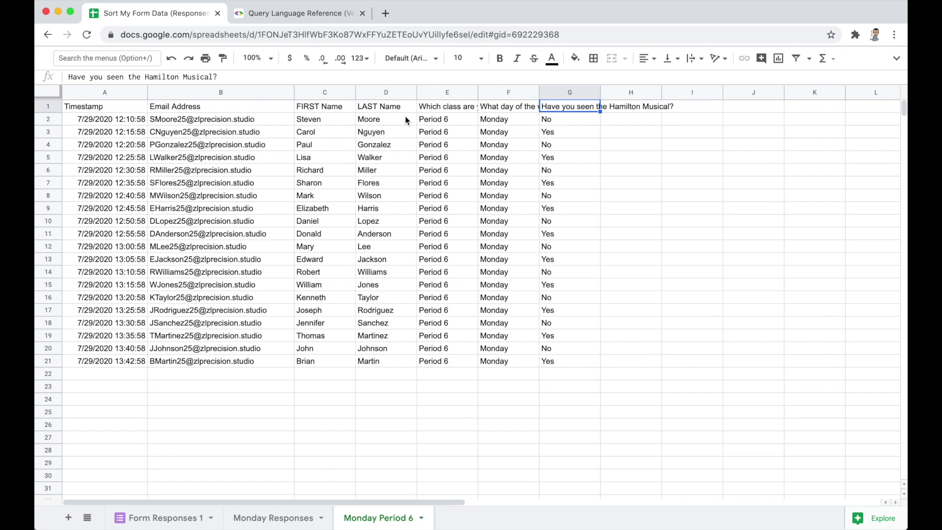
left_click(314, 16)
scroll(312, 230, "down", 1)
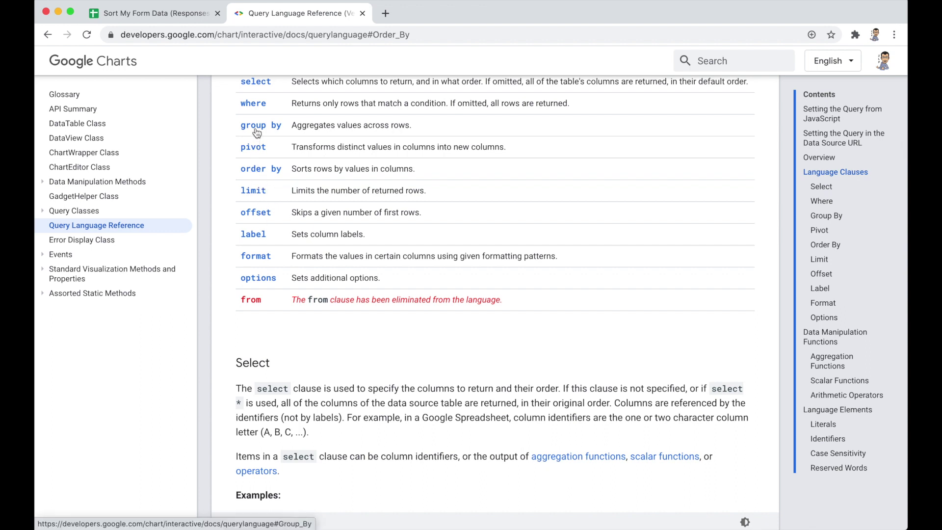
left_click(256, 168)
scroll(300, 309, "down", 2)
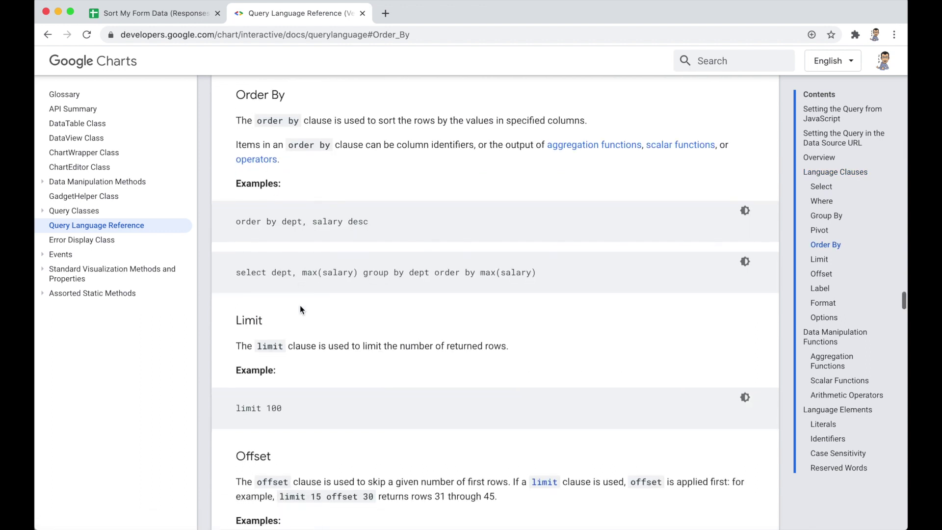
scroll(300, 307, "down", 2)
scroll(302, 302, "up", 1)
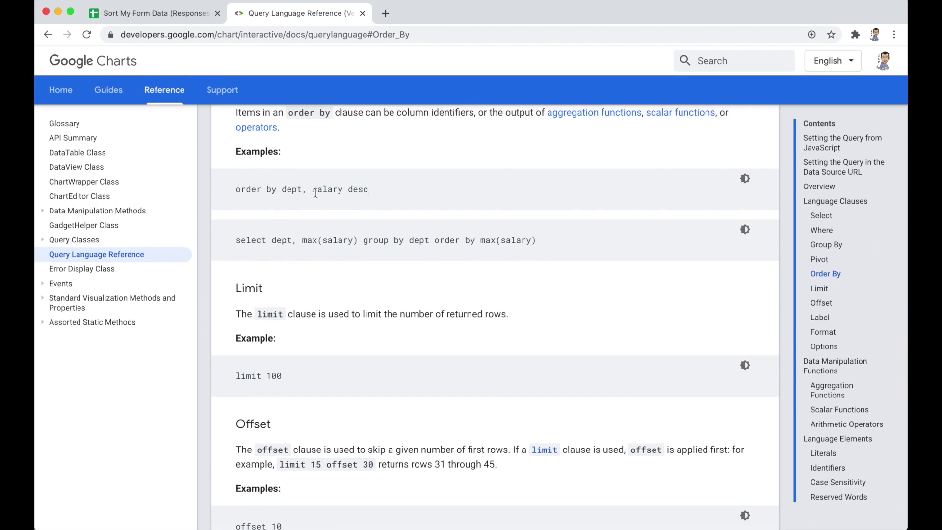
left_click(174, 15)
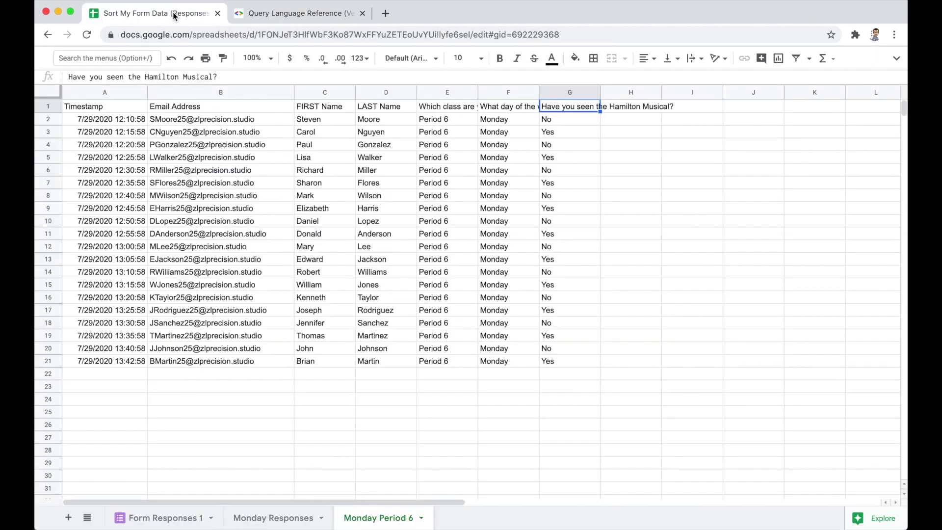
Append 'order by D' to the A1 query to sort responses by last name
key("Left")
key("Left")
key("Left")
key("Left")
key("Left")
key("Left")
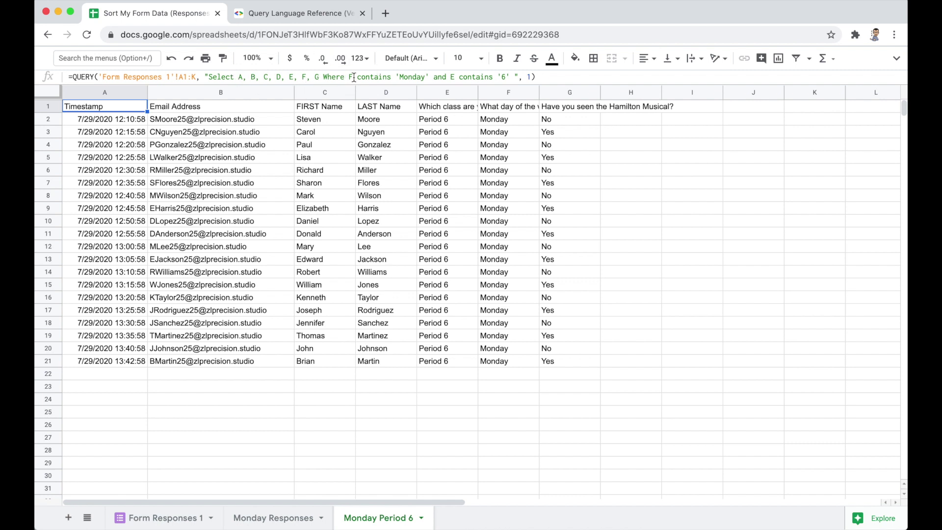
left_click(512, 77)
type("'6'")
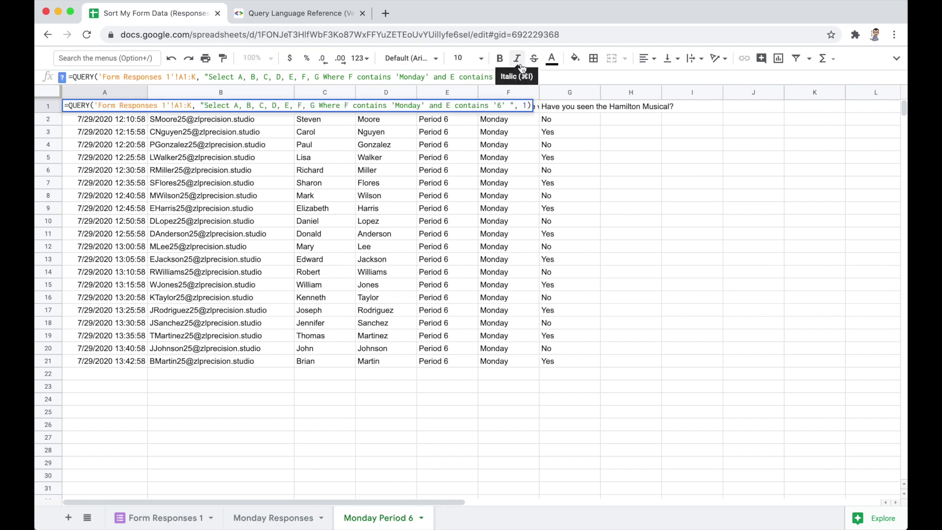
type("order by")
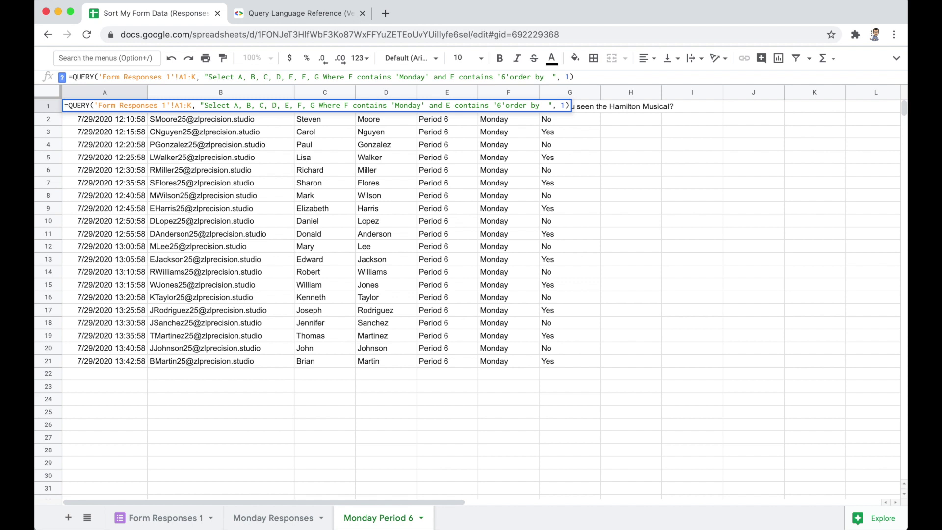
type("D")
key("Return")
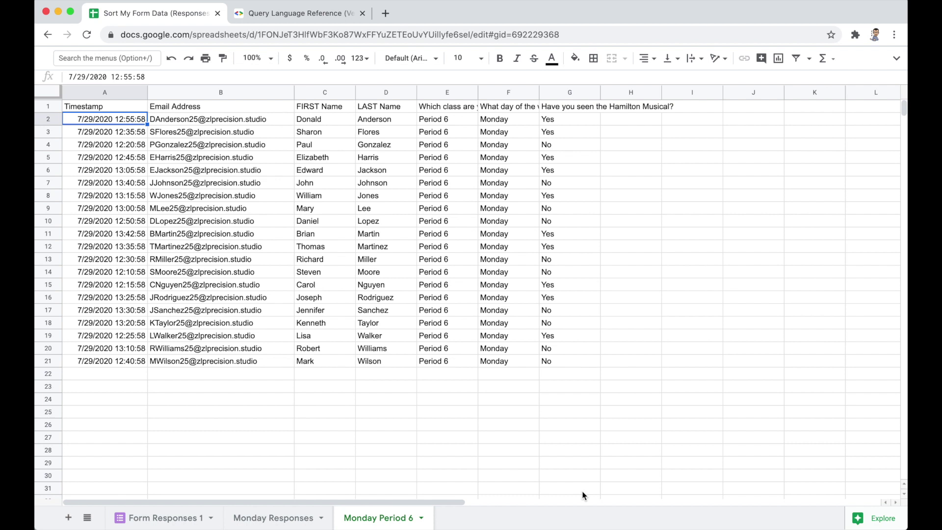
key("Up")
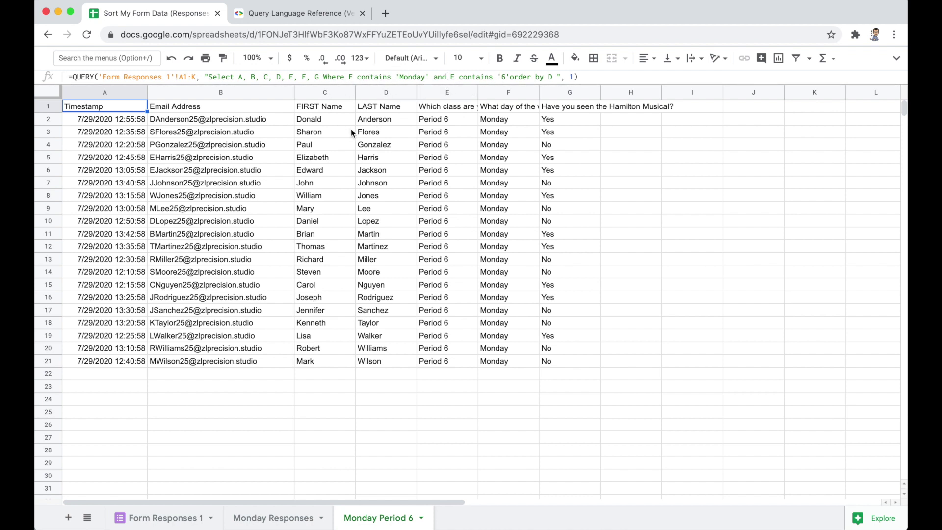
Cut the query string out of A1's QUERY formula and commit the edit
left_click(208, 77)
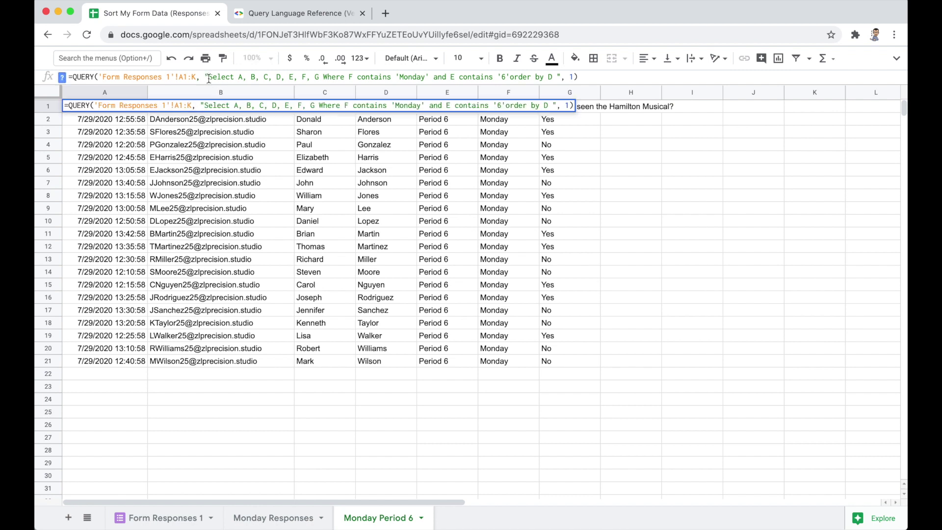
left_click_drag(209, 78, 556, 77)
key("super+c")
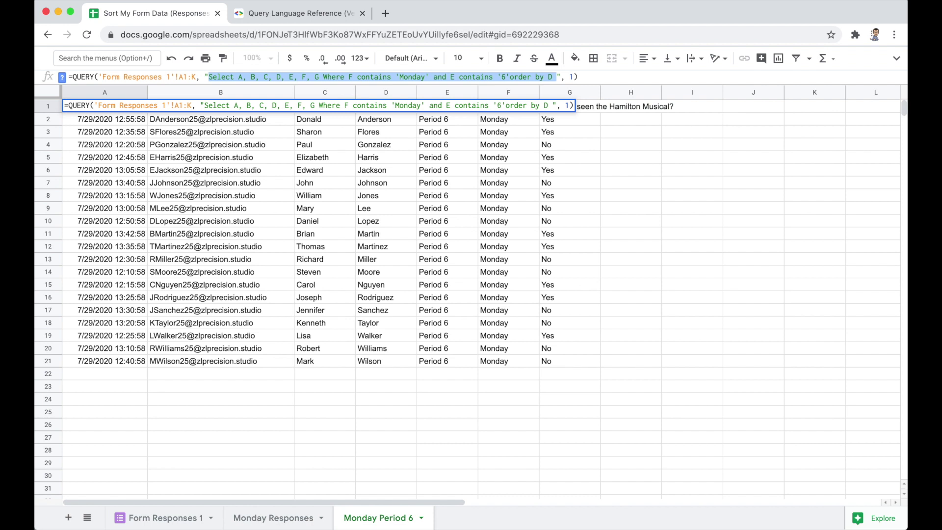
key("BackSpace")
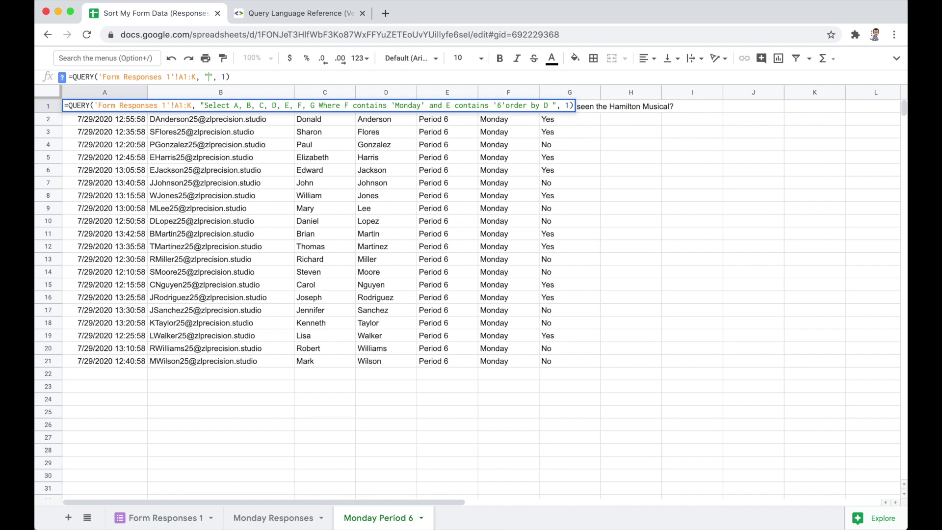
key("Return")
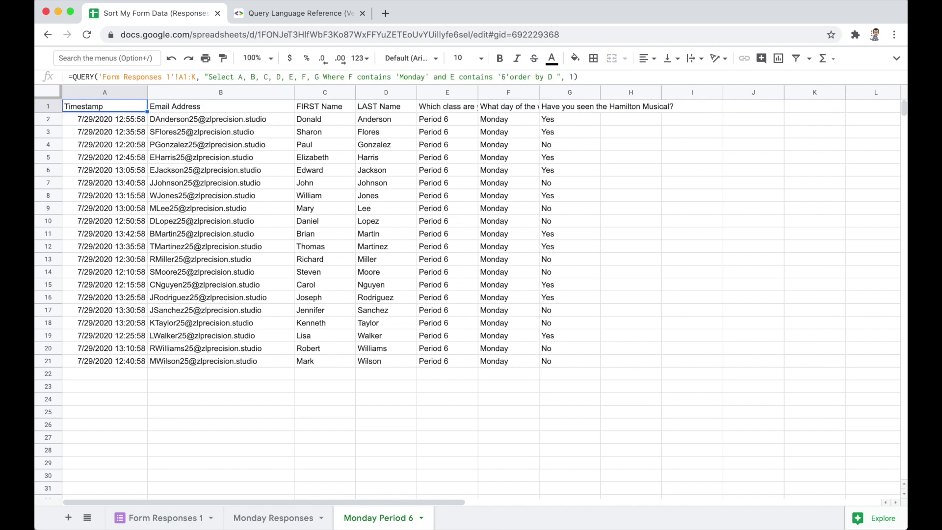
Clear A1's formula and paste the query string into A1 as plain text
key("Delete")
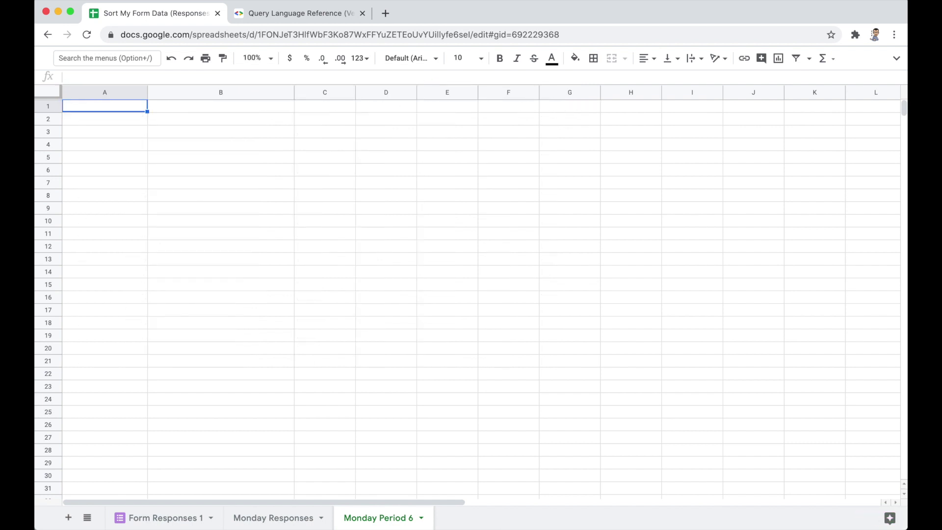
key("Down")
key("Up")
key("super+v")
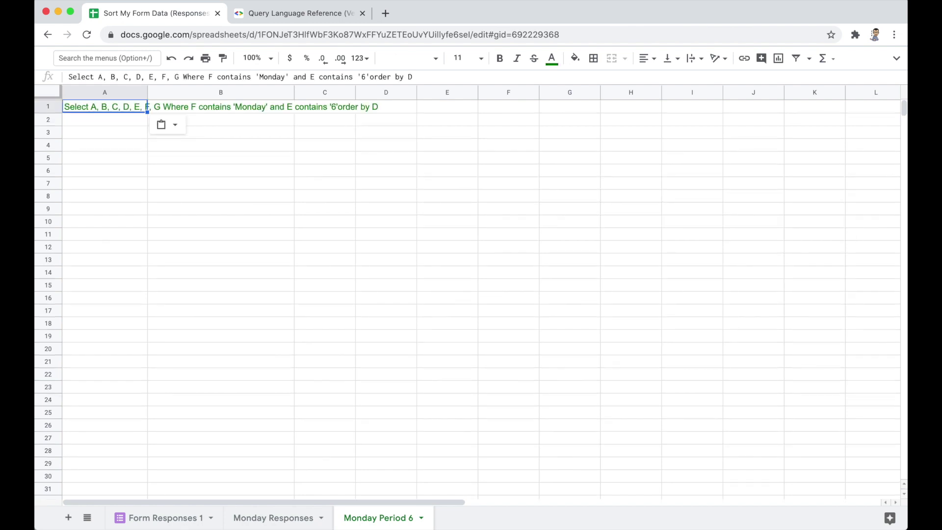
Start a QUERY formula in A3 over the 'Form Responses 1' range A1:K
left_click(105, 119)
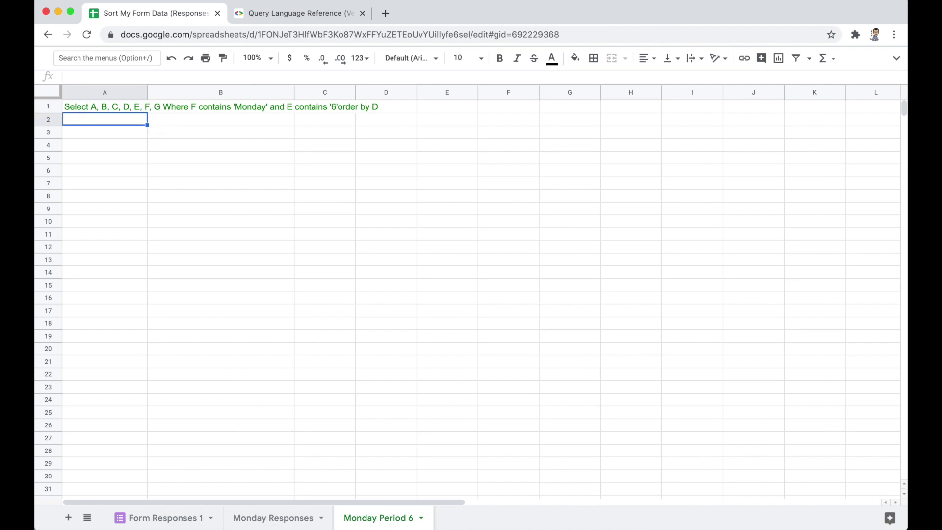
key("Down")
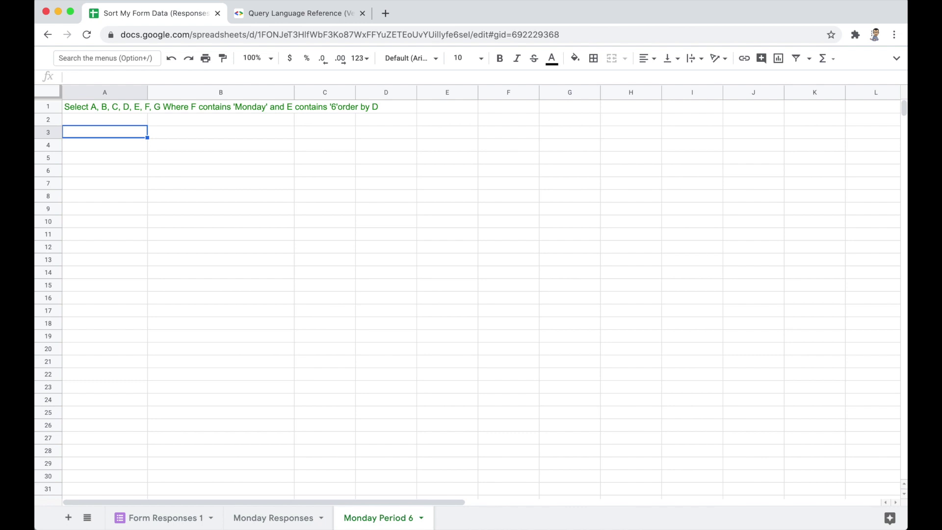
type("=Qu")
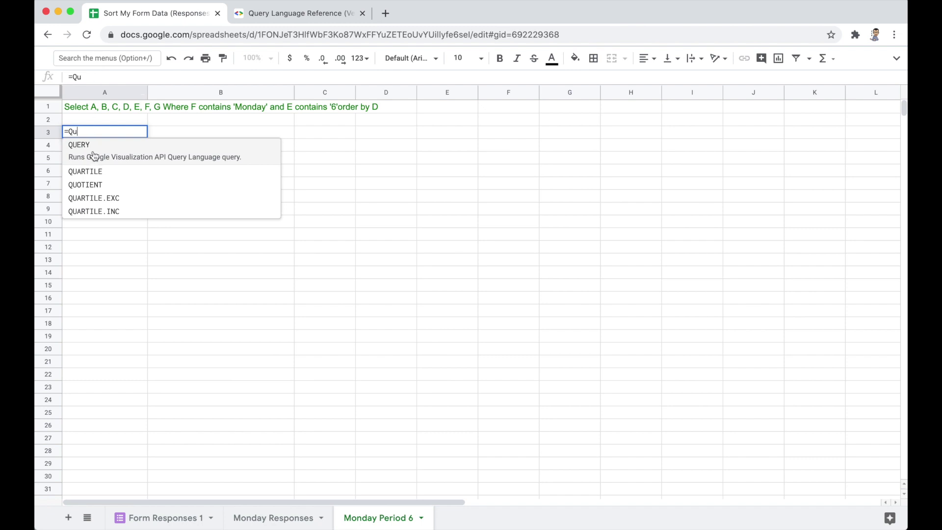
left_click(93, 156)
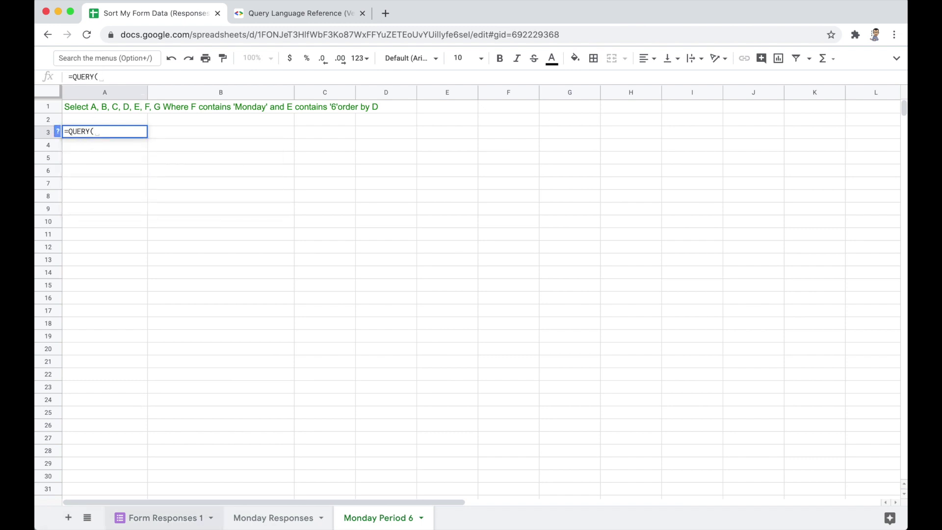
left_click(157, 518)
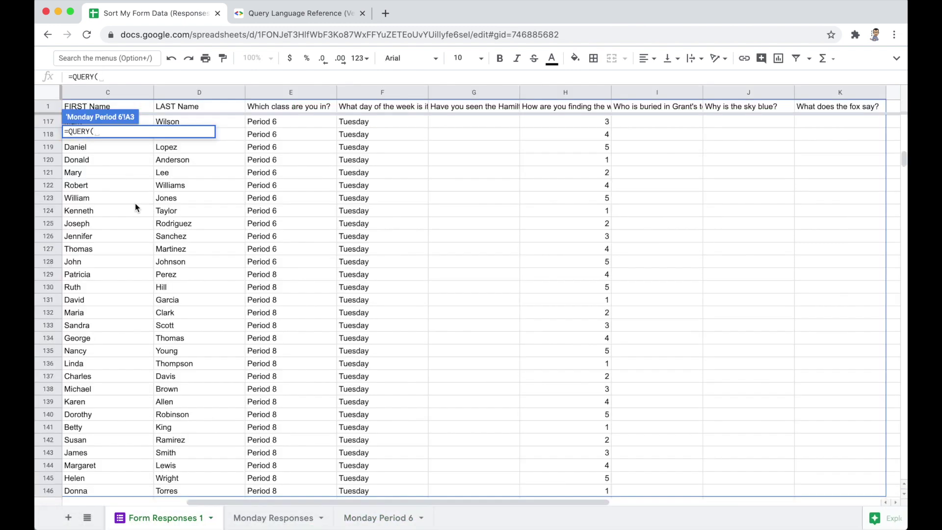
left_click(137, 110)
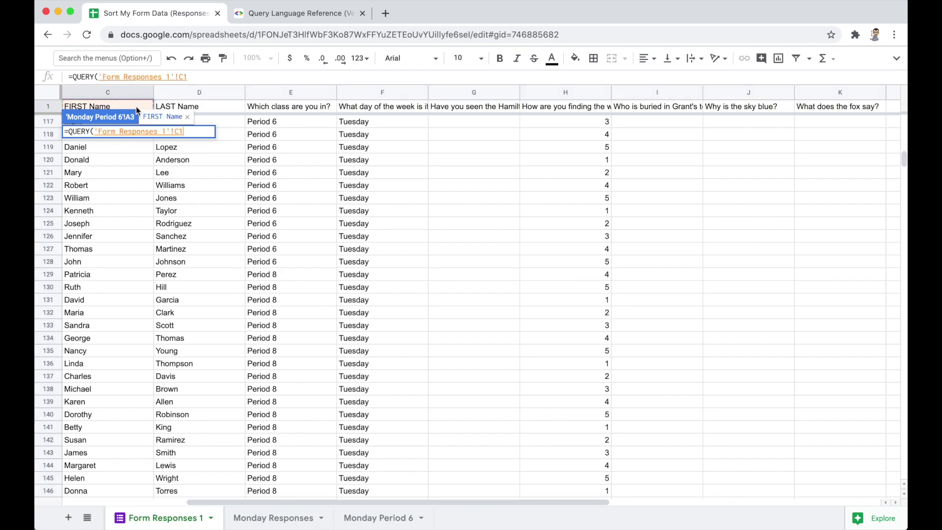
key("Left")
key("Left")
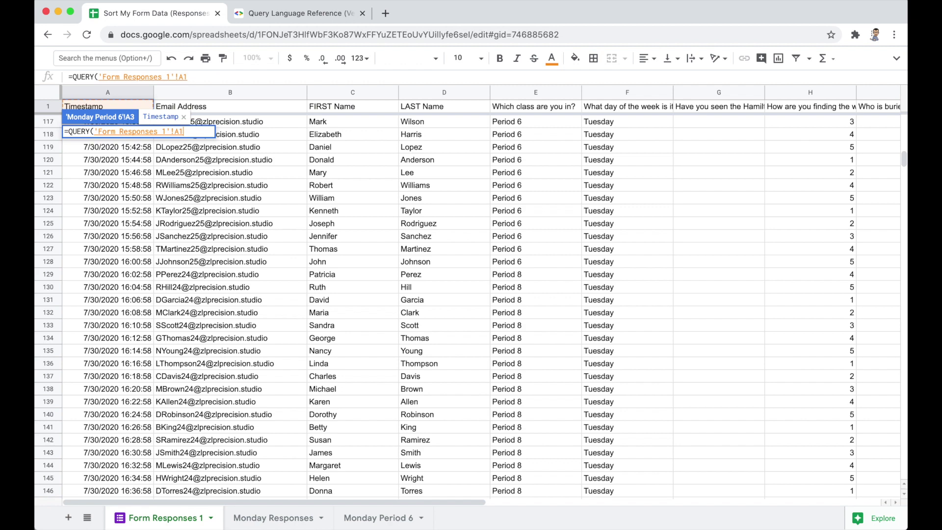
key("super+shift+Right")
key("super+shift+Down")
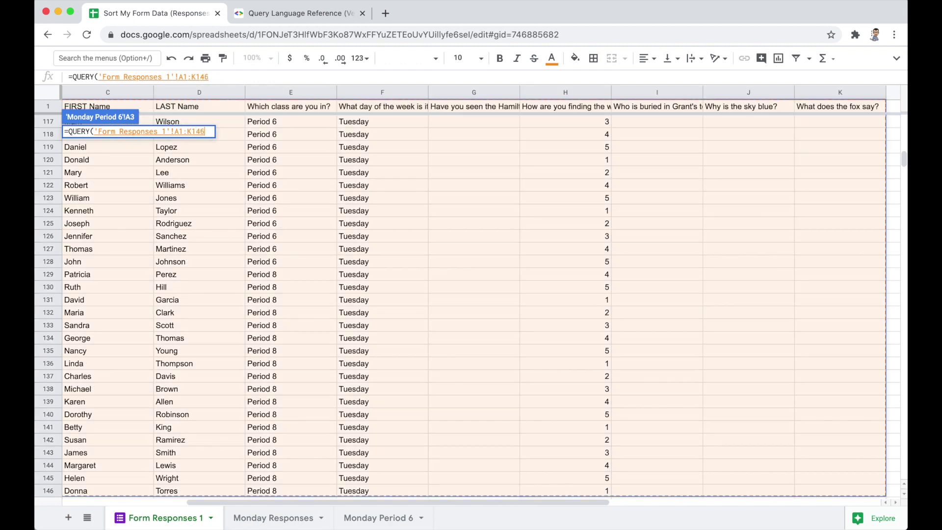
key("BackSpace")
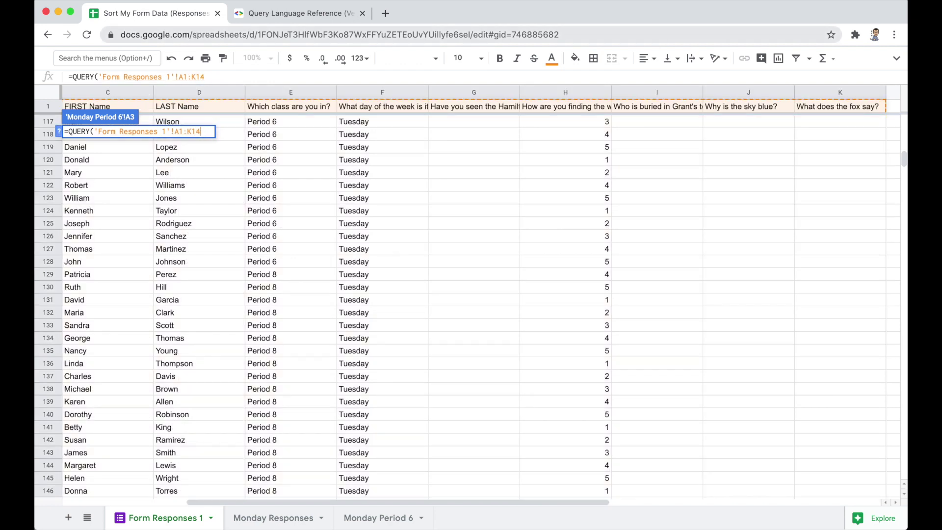
key("BackSpace")
key("BackSpace")
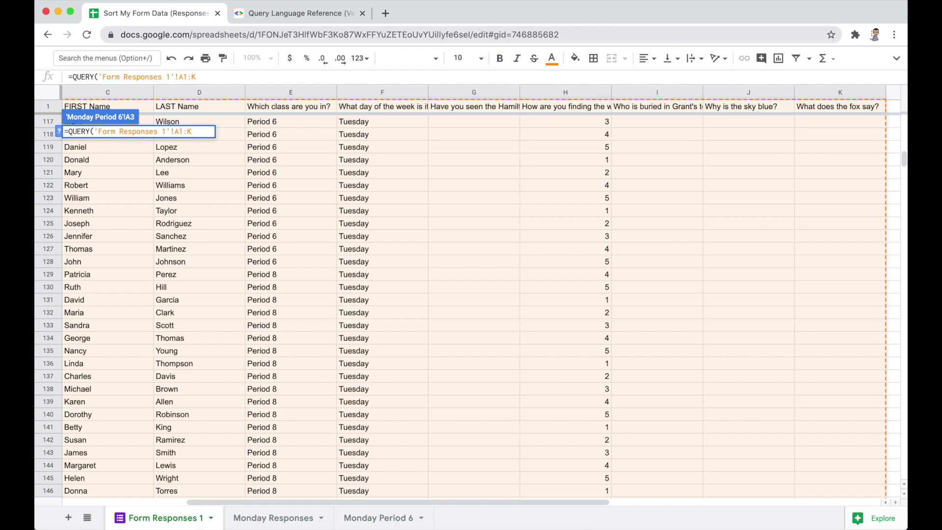
Finish it with A1 as the query and 1 header row: =QUERY('Form Responses 1'!A1:K,A1,1)
type(",")
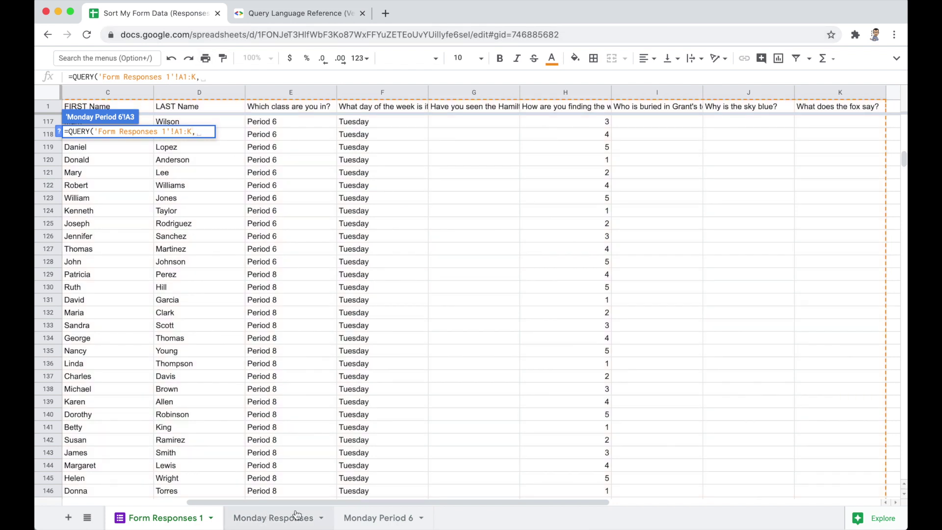
left_click(371, 519)
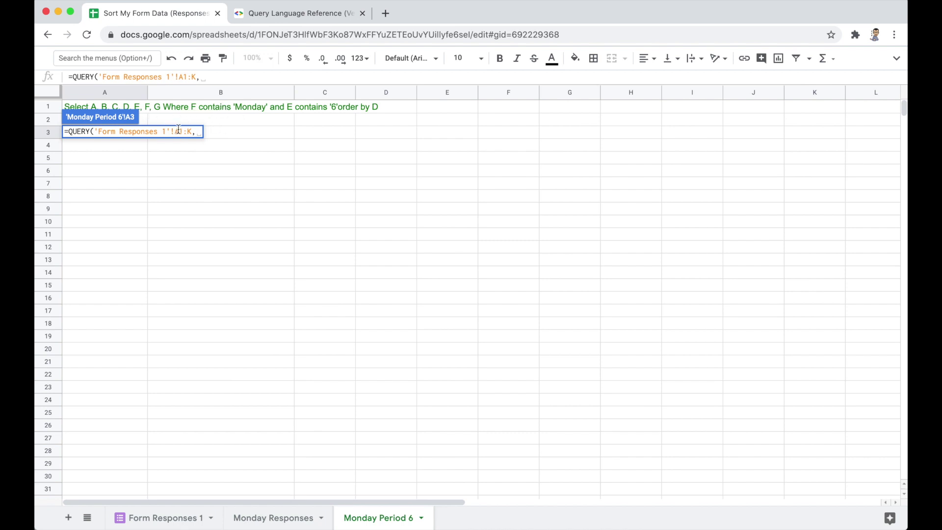
left_click(126, 104)
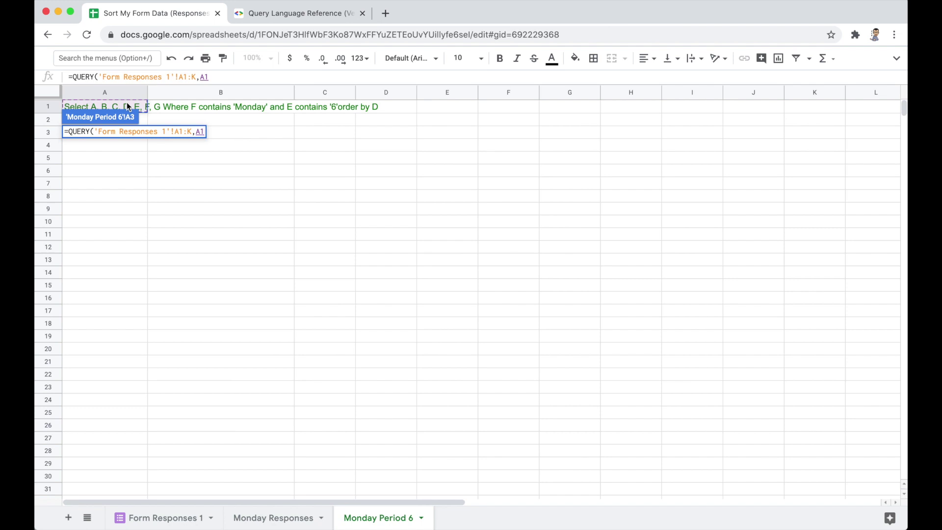
type(",")
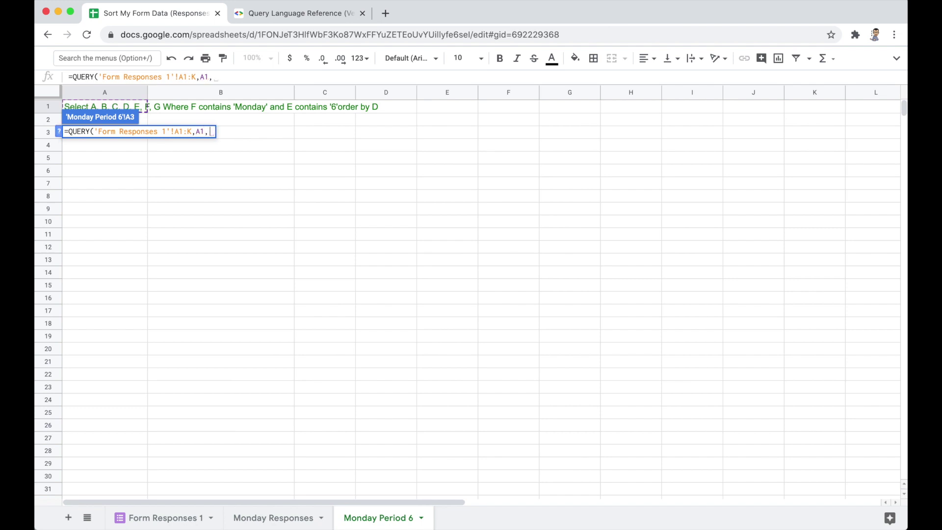
type("1)")
key("Return")
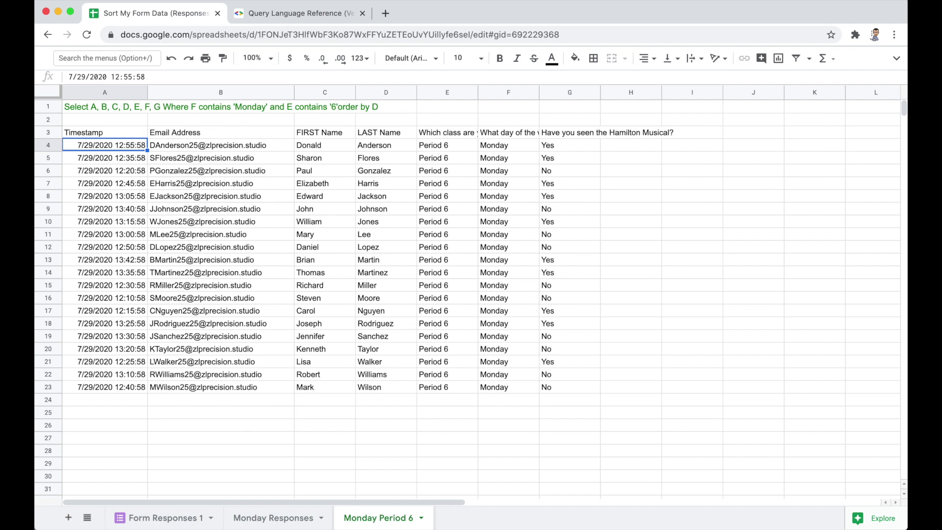
Check the first result row's name and e-mail values, then return to A1
key("Right")
key("Right")
key("Right")
key("Right")
key("Right")
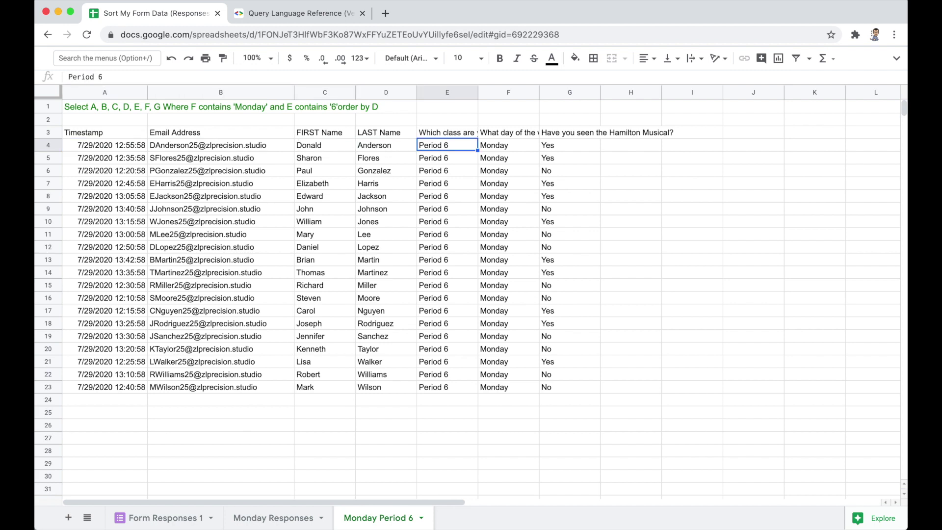
key("Left")
key("Left")
key("Left")
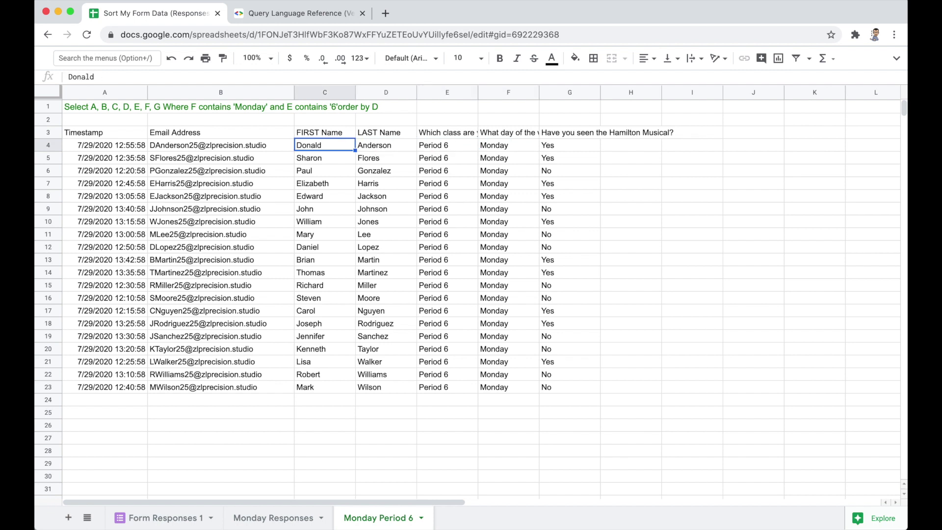
key("Right")
key("Left")
key("Left")
key("Left")
key("Up")
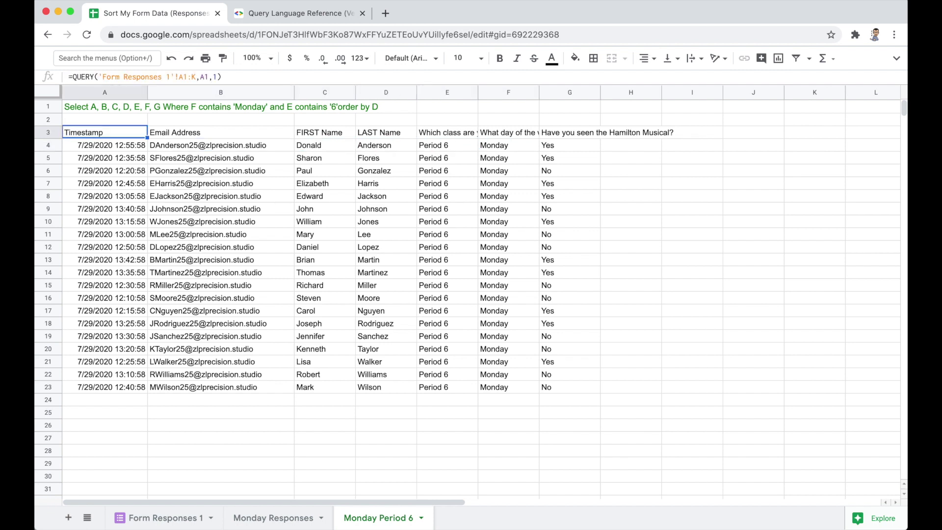
key("Up")
key("Up")
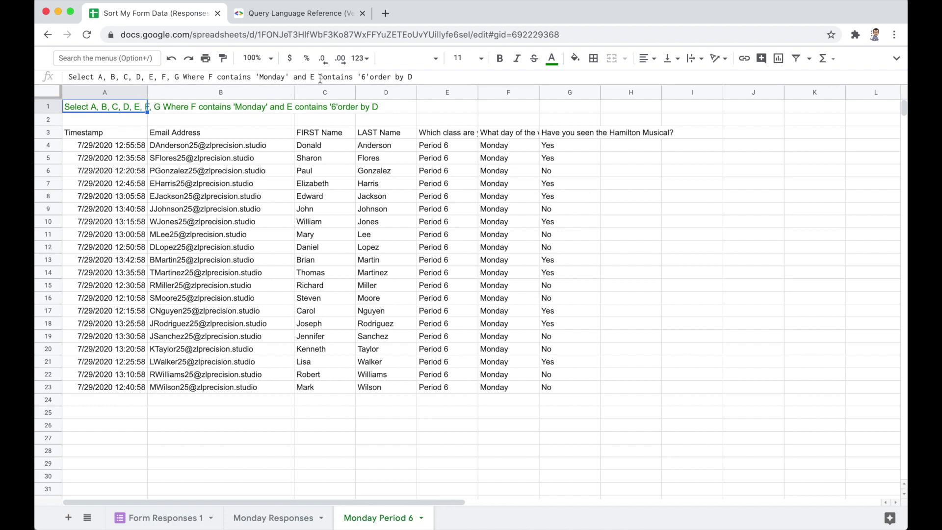
Change the query's period condition in A1 from 6 to 4, then to 3
left_click(367, 77)
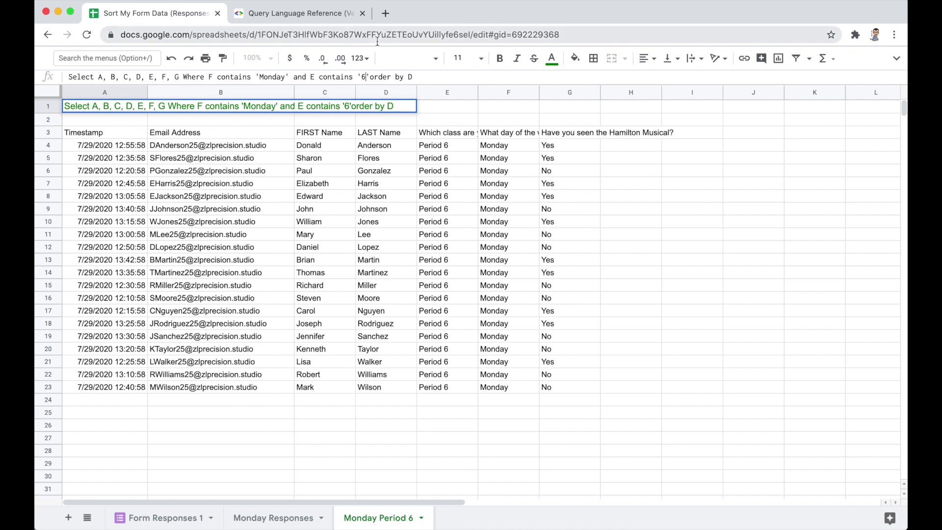
key("BackSpace")
type("4")
key("Return")
key("Up")
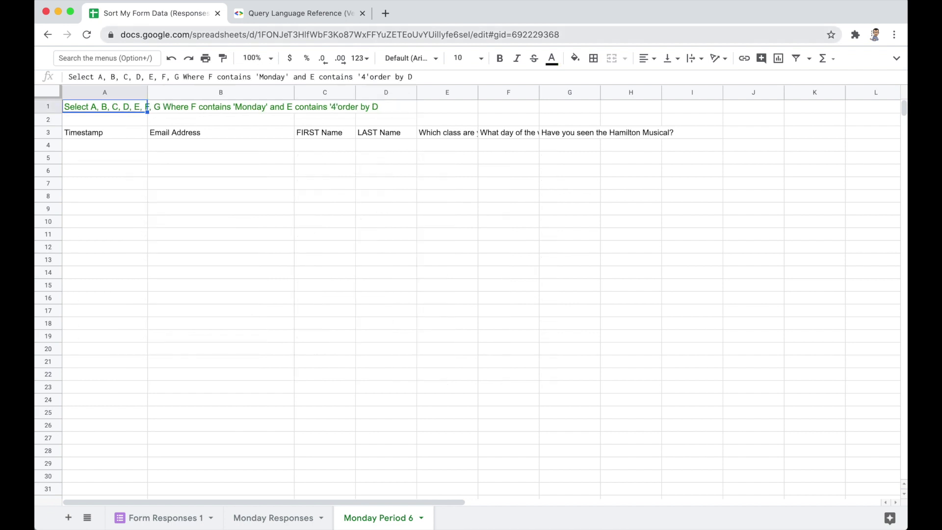
left_click(366, 76)
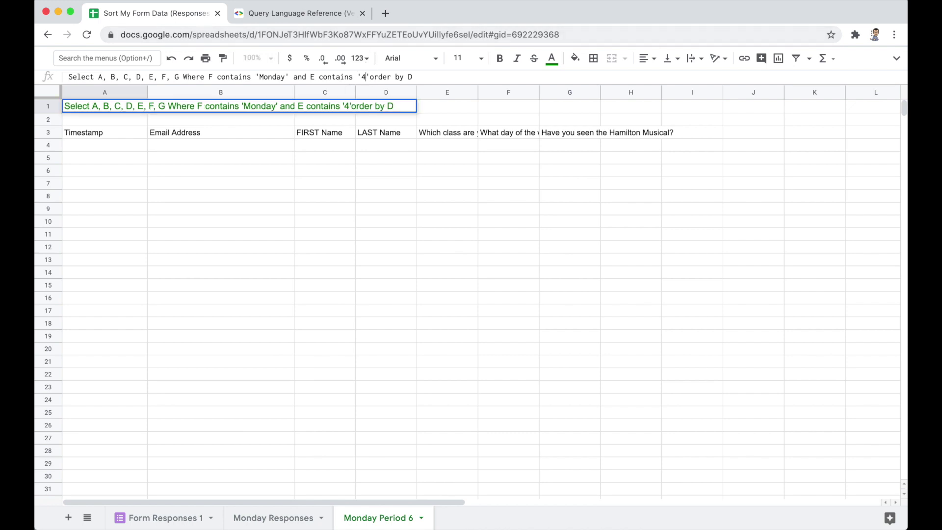
key("BackSpace")
type("3")
key("Return")
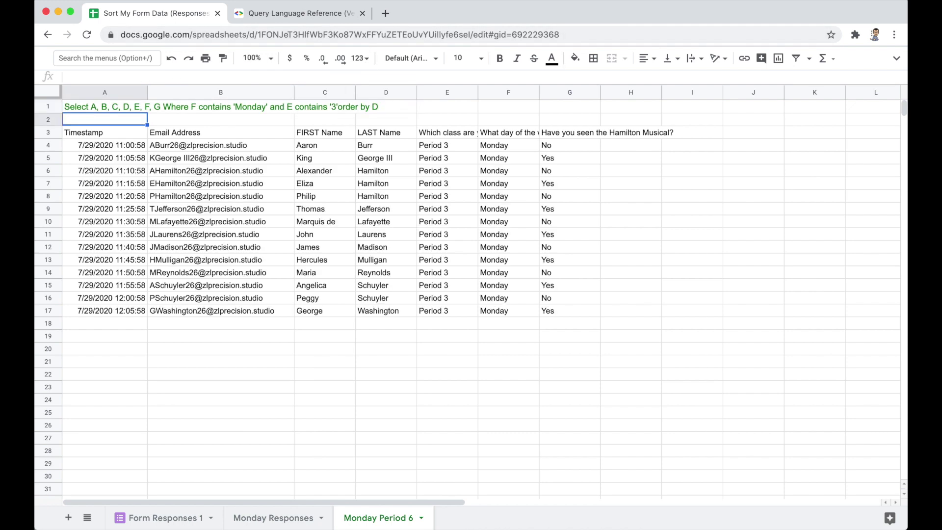
Change the query's day condition in A1 from Monday to Tuesday
left_click(146, 106)
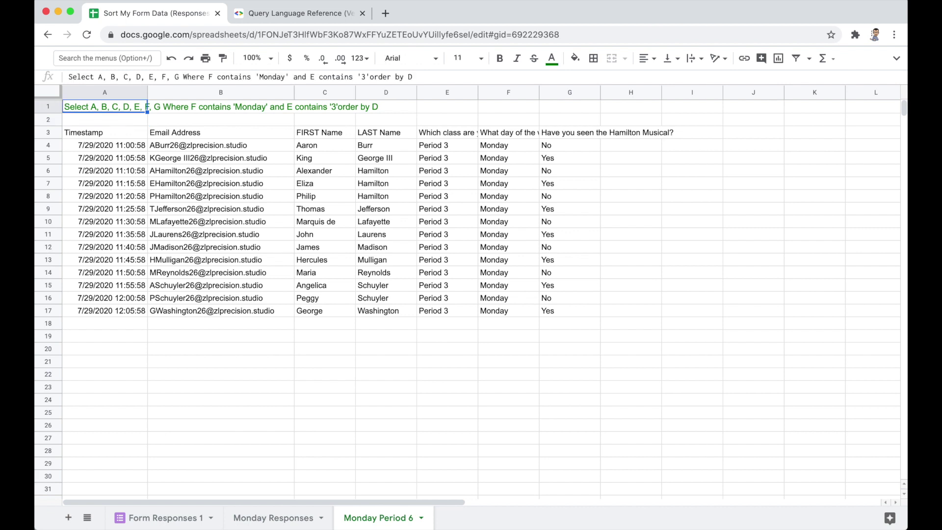
left_click(284, 77)
key("BackSpace")
key("BackSpace")
key("BackSpace")
key("BackSpace")
key("BackSpace")
key("BackSpace")
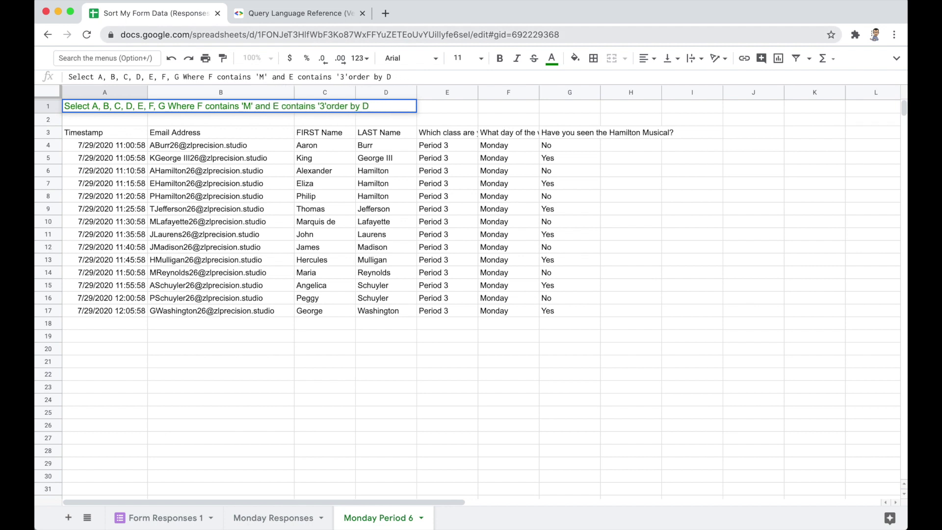
type("Tuesday")
key("Return")
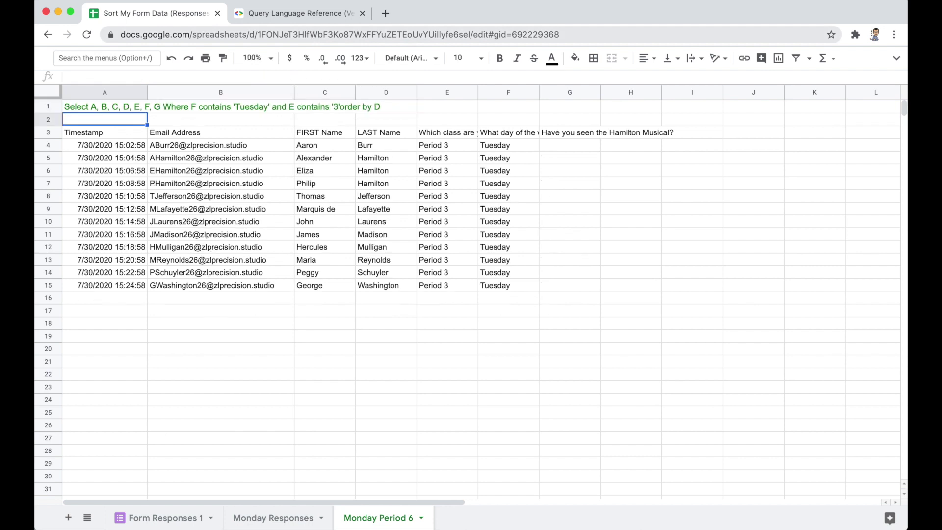
left_click(147, 106)
key("Return")
left_click(105, 132)
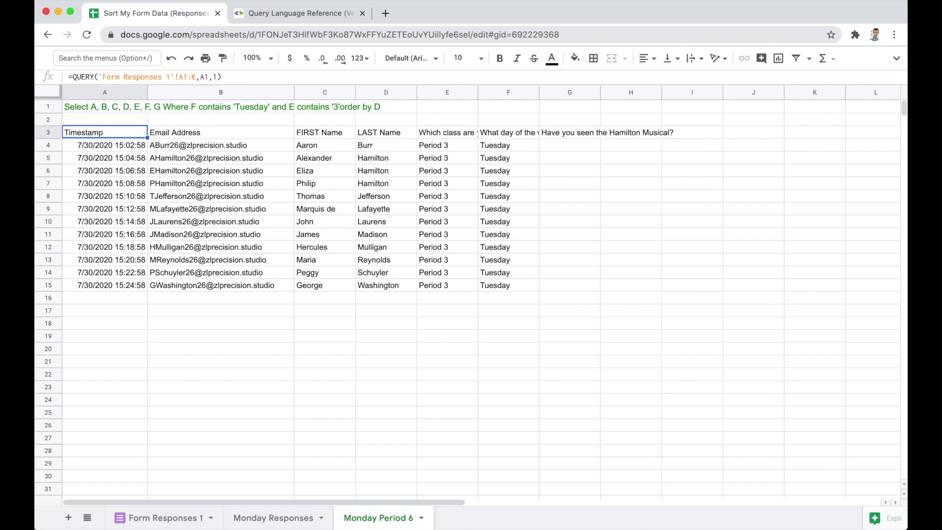
left_click(145, 107)
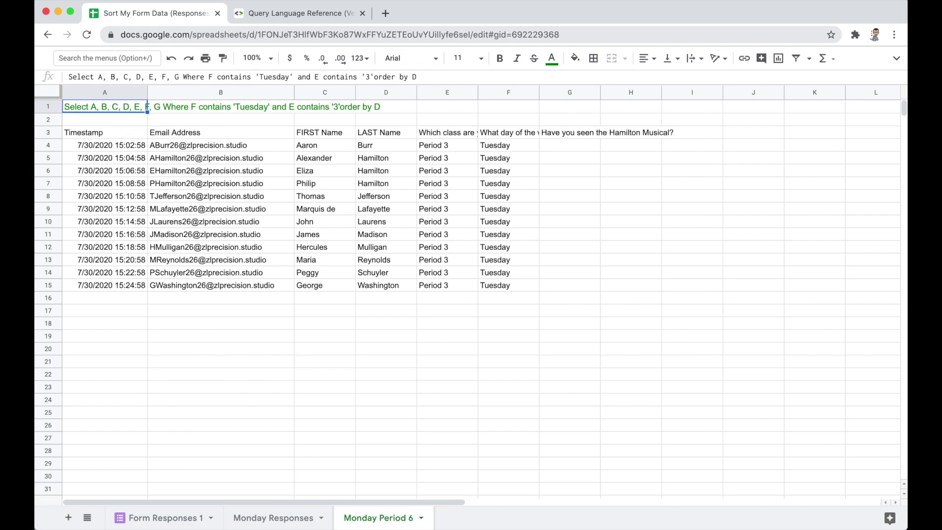
key("Down")
key("Down")
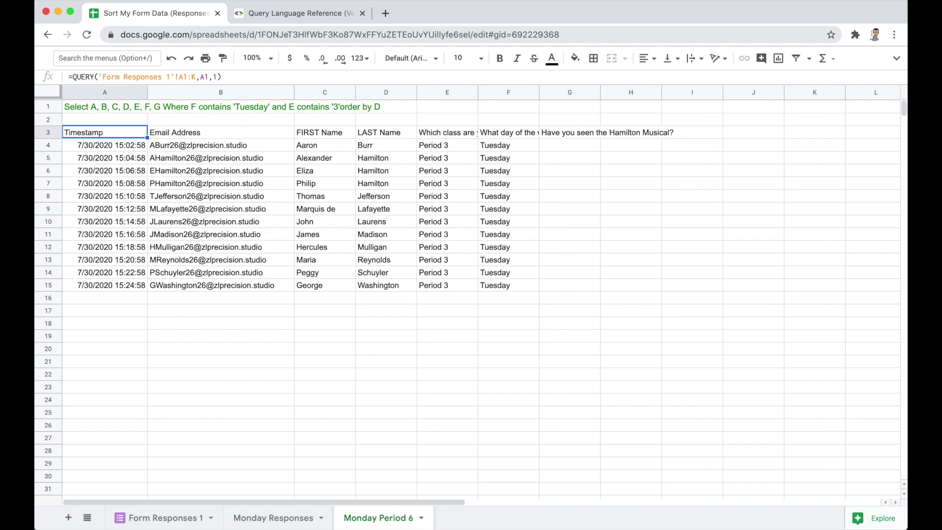
key("Up")
key("Up")
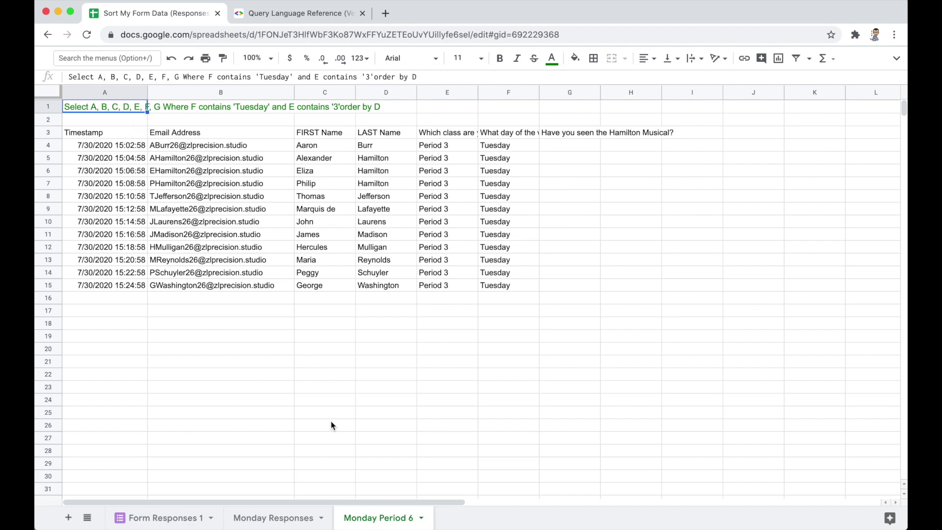
double_click(386, 520)
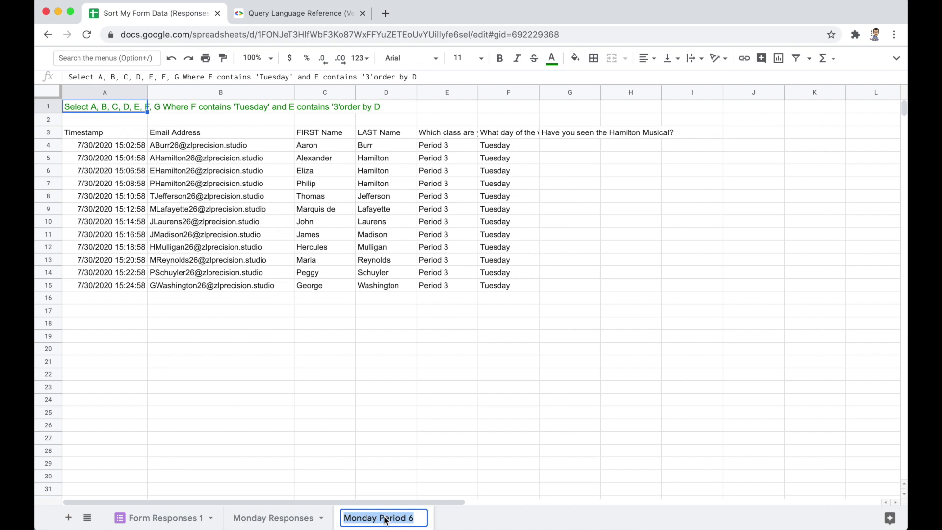
key("Return")
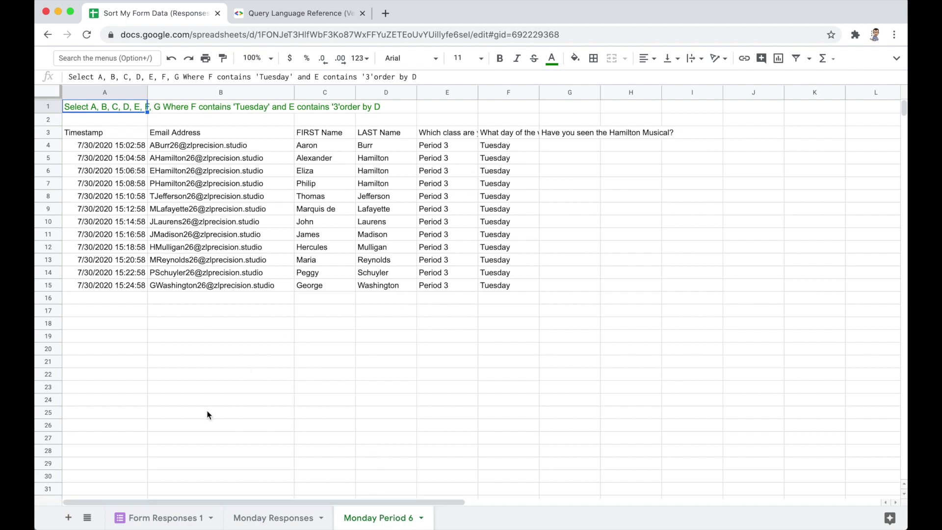
In Form Responses 1, inspect column H and the G1/H1 question headers, then return to Monday Period 6
left_click(152, 517)
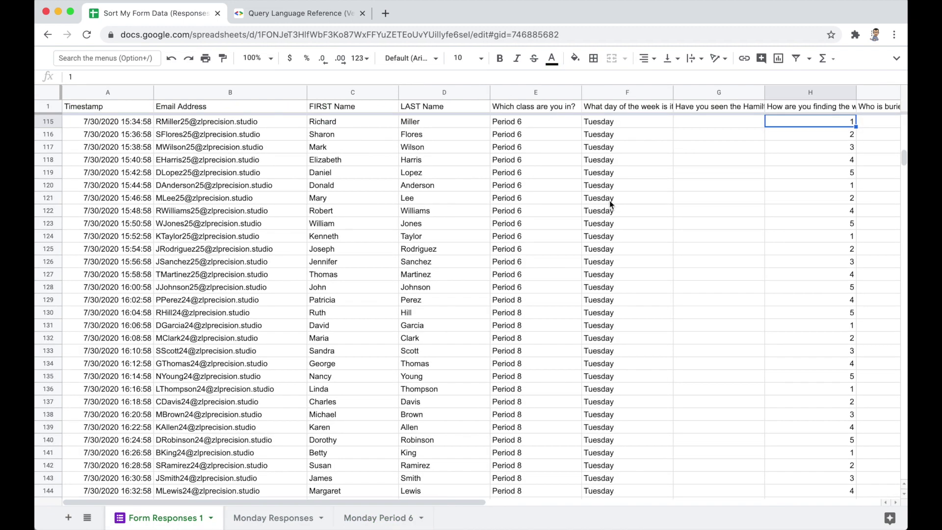
left_click(623, 124)
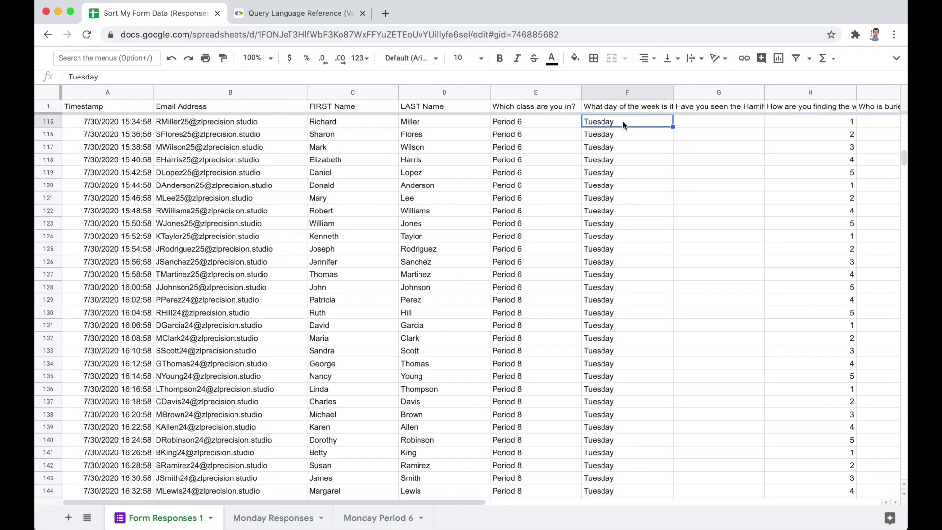
key("Right")
key("Right")
key("Up")
key("Up")
key("Up")
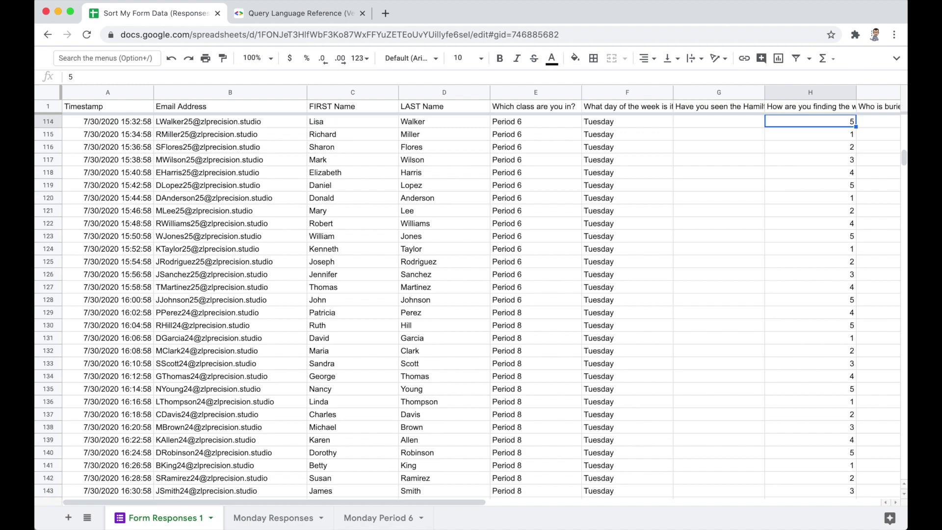
key("Up")
key("Up")
key("Up")
key("Up")
key("Up")
key("Up")
key("Up")
key("Up")
key("Up")
key("Up")
key("Up")
key("Up")
key("Up")
key("Up")
key("Up")
key("Up")
key("Up")
key("Up")
key("Up")
key("Up")
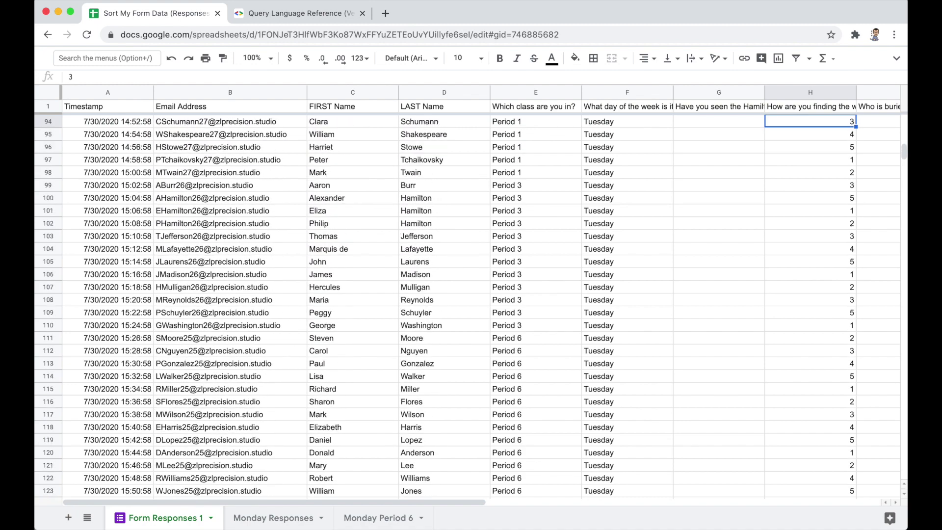
key("Up")
key("Up")
key("Up")
key("Up")
key("Up")
key("Up")
key("Up")
key("Up")
key("Up")
key("Up")
key("Up")
key("Up")
key("Up")
key("Up")
key("Up")
key("Up")
key("Up")
key("Up")
key("Up")
key("Up")
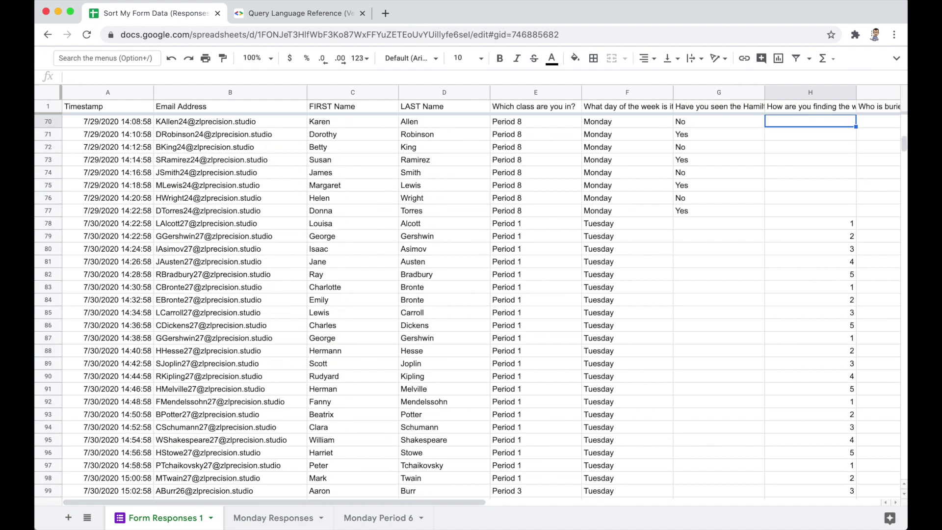
key("Up")
key("Up")
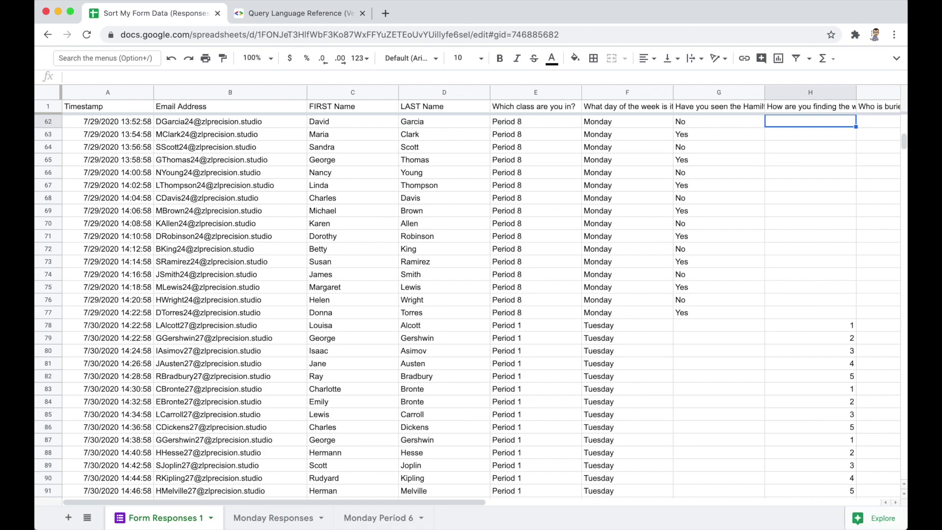
key("shift+Up")
key("Up")
key("Up")
key("Up")
key("Up")
key("Up")
key("Up")
key("Up")
key("Up")
key("Up")
key("Up")
key("Up")
key("Up")
key("Up")
key("Up")
key("Up")
key("Up")
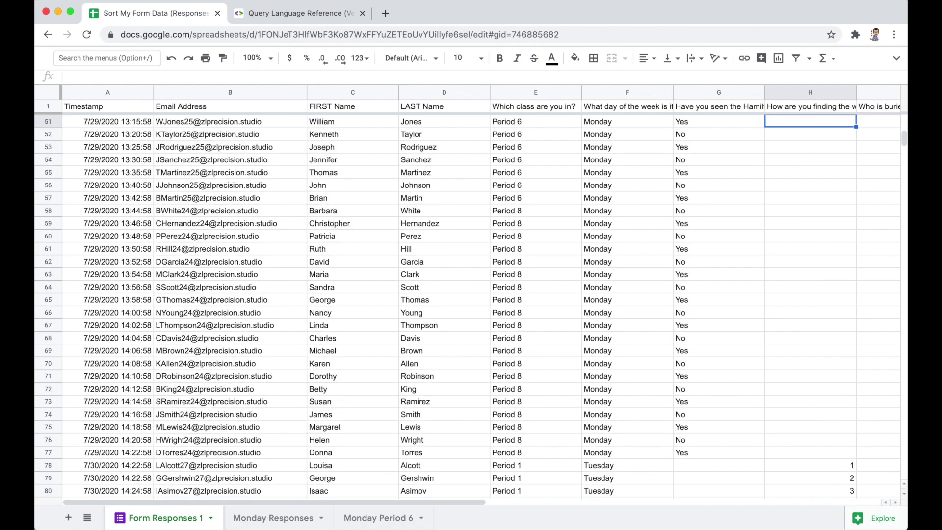
key("Up")
key("Up")
key("Up")
key("Up")
key("Up")
key("Up")
key("Up")
key("Up")
key("Up")
key("Up")
key("Up")
key("Up")
key("Up")
key("Up")
key("Up")
key("Up")
key("Up")
key("Up")
key("Up")
key("Up")
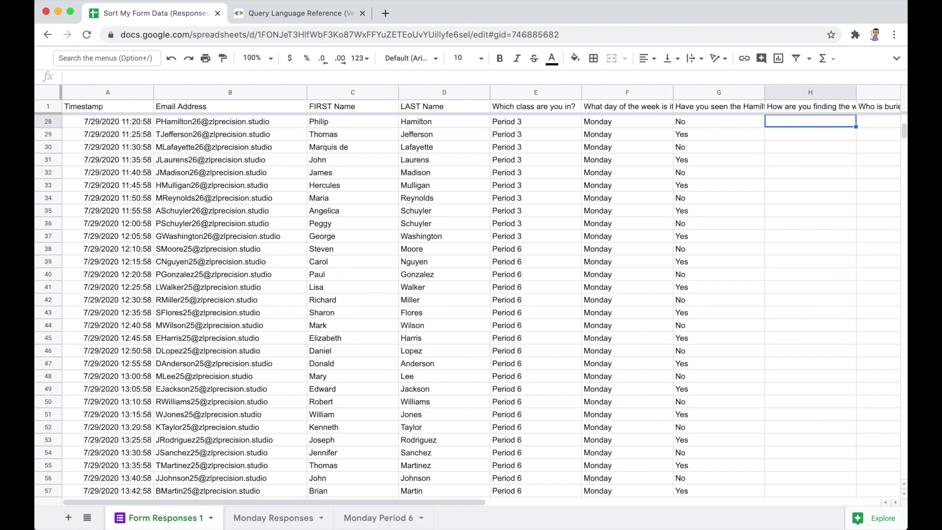
key("Up")
key("Up")
key("Up")
key("Up")
key("Up")
key("Up")
key("Up")
key("Up")
key("Up")
key("Up")
key("Up")
key("Up")
key("Up")
key("Up")
key("Up")
key("Up")
key("Up")
key("Up")
key("Up")
key("Up")
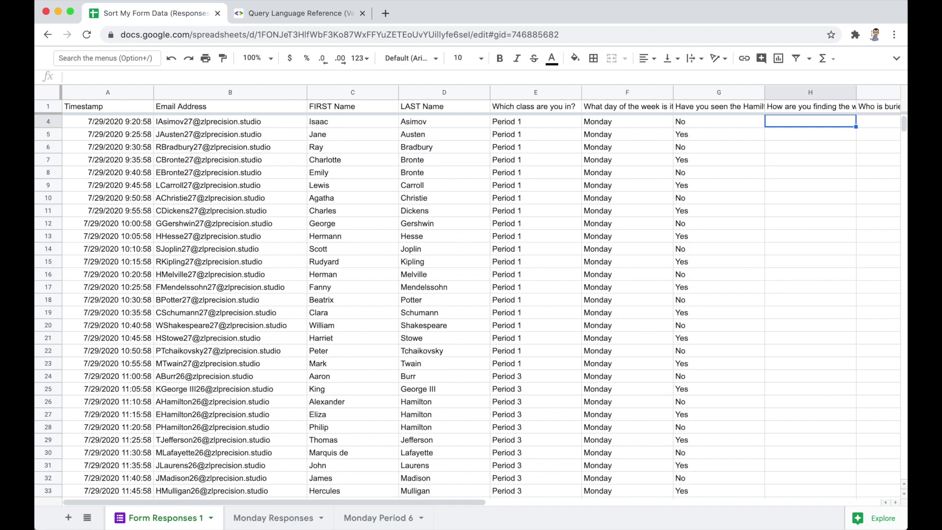
key("Left")
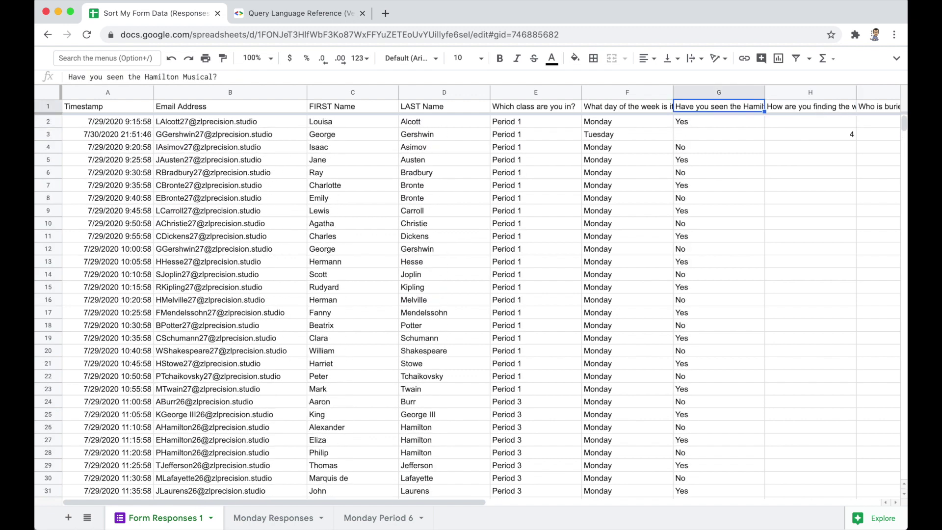
key("Right")
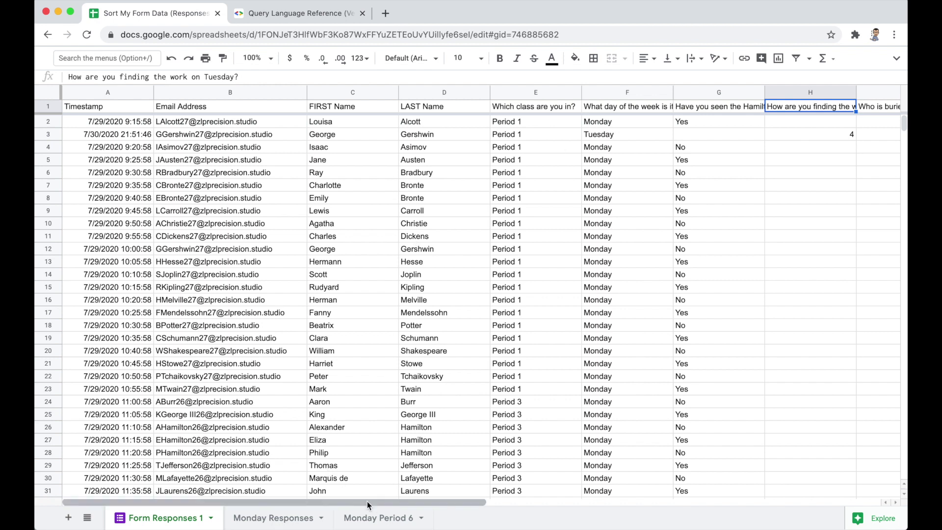
left_click(380, 519)
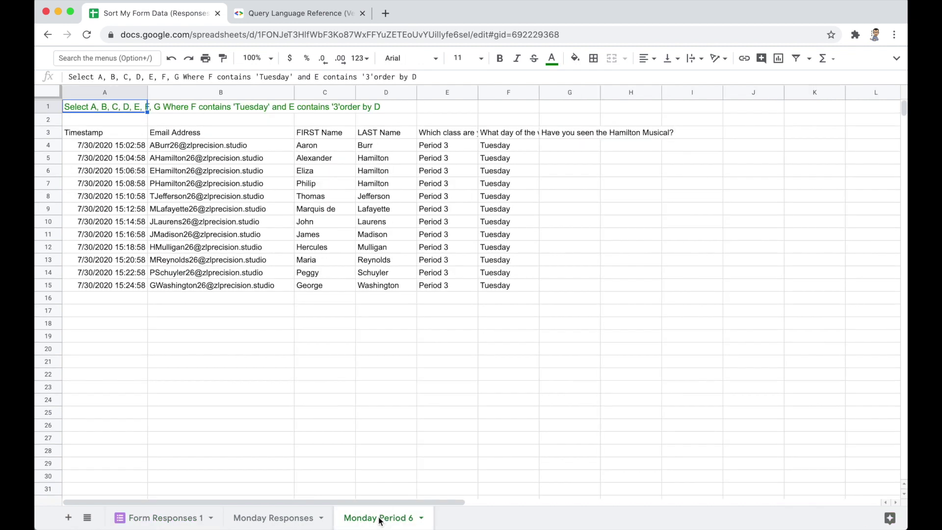
Rename the sheet from Monday Period 6 to Tuesday Period 6
double_click(380, 519)
left_click(352, 518)
key("Right")
key("Right")
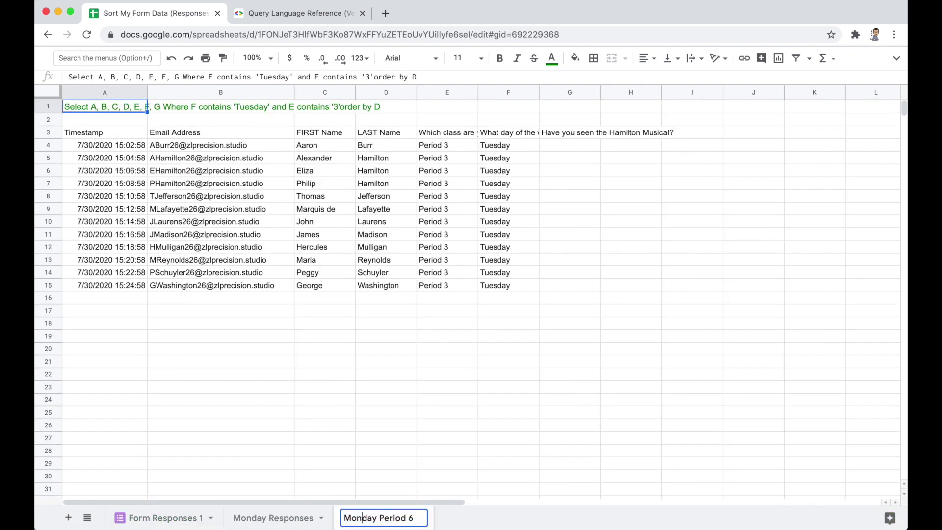
key("BackSpace")
key("BackSpace")
key("BackSpace")
type("Tues")
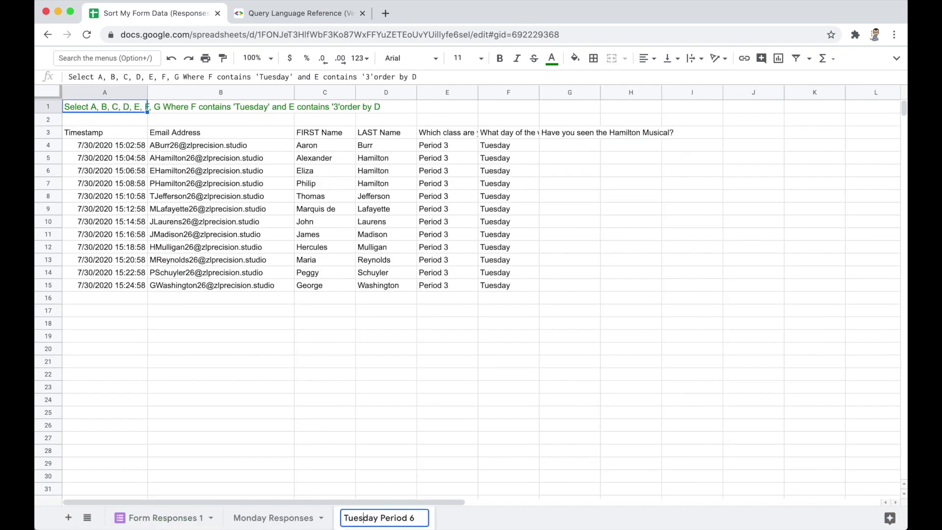
key("Return")
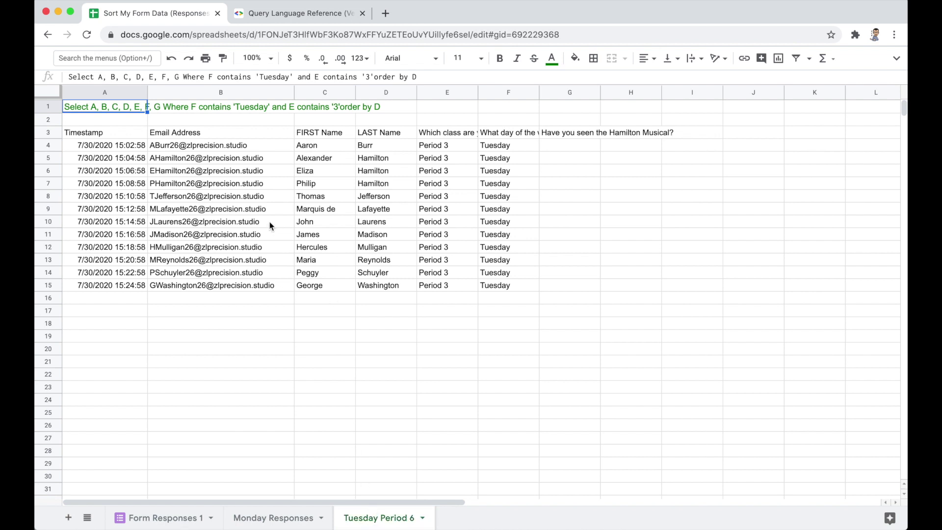
Replace column G with H in A1's query select list to show work ratings
left_click(569, 131)
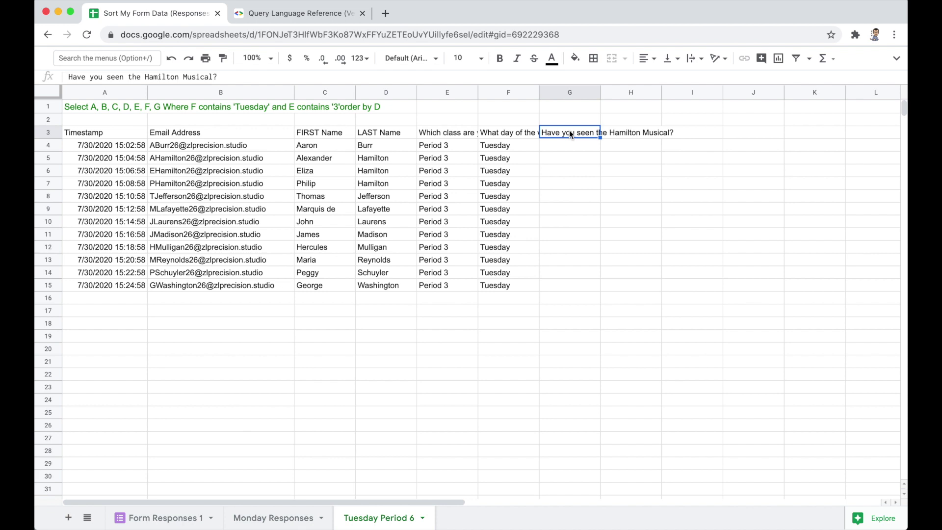
left_click(112, 107)
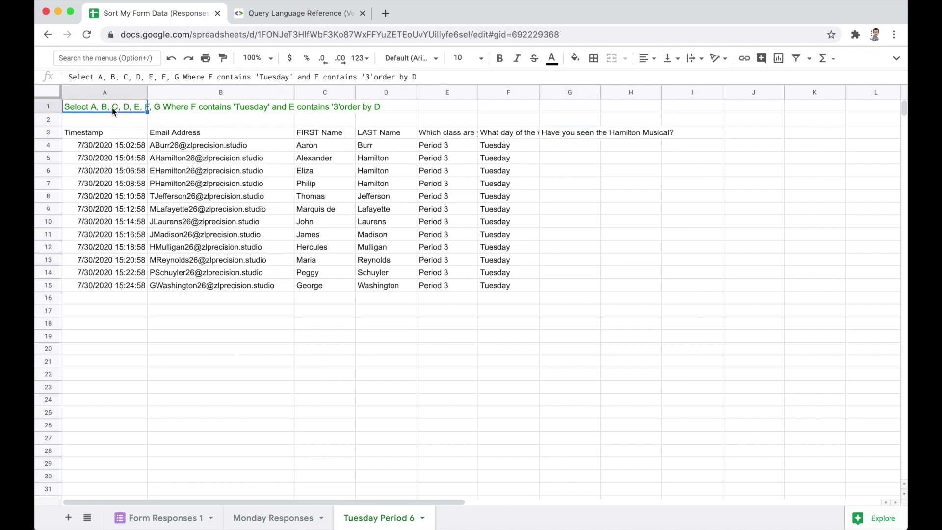
left_click(176, 77)
key("BackSpace")
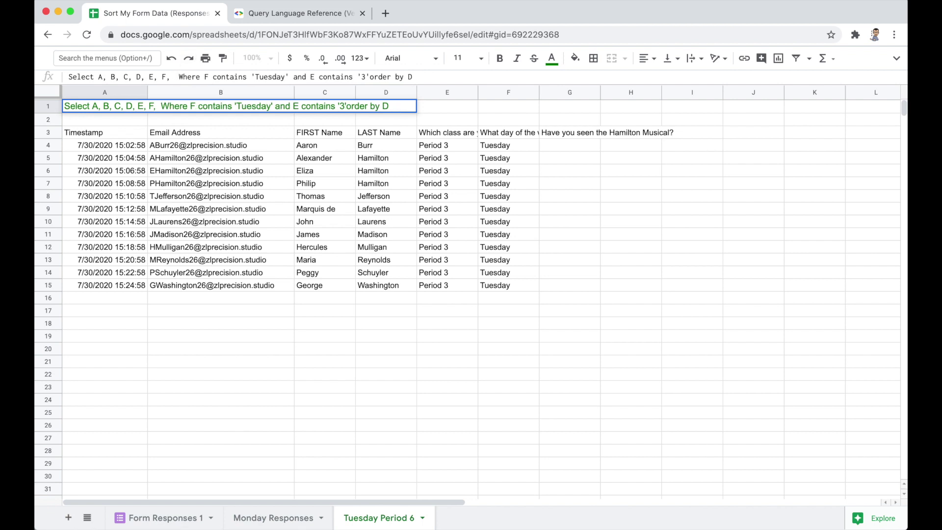
type("H")
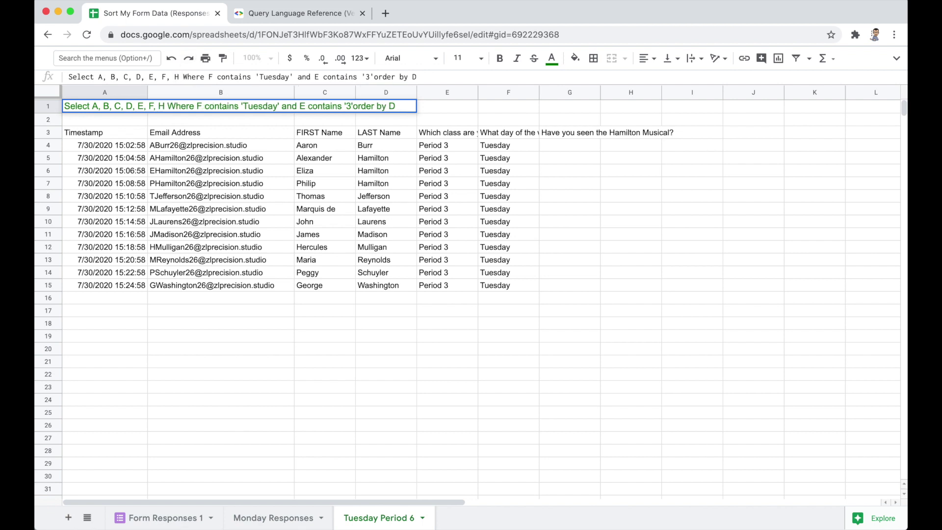
key("Return")
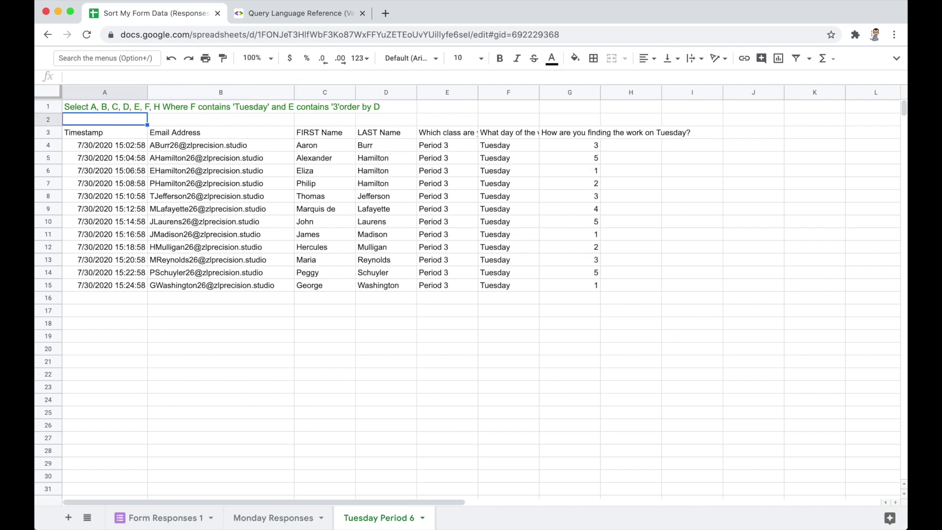
key("Down")
key("Down")
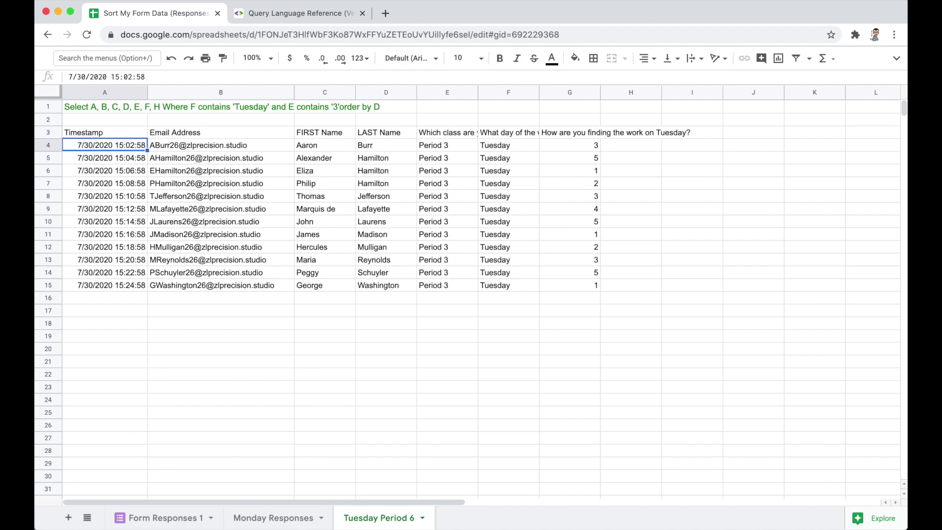
key("Right")
key("Right")
key("Right")
key("Right")
key("Right")
key("Right")
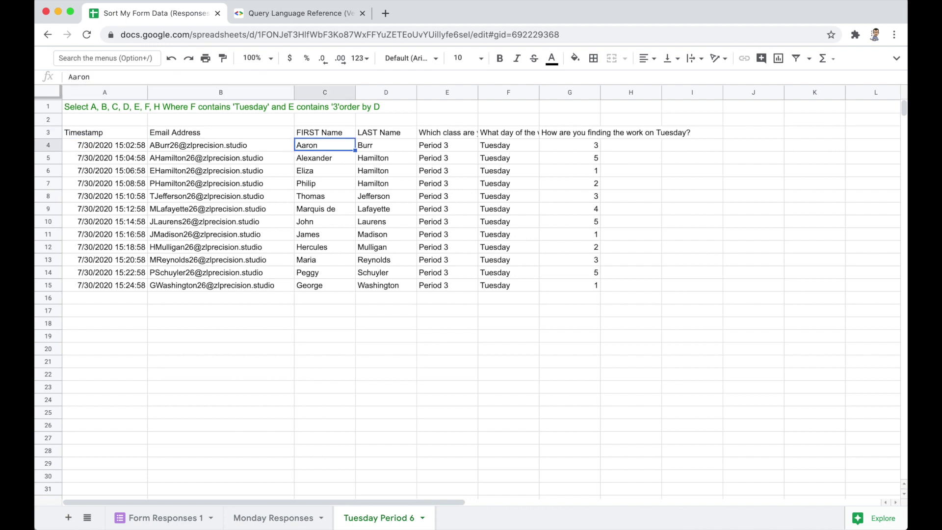
key("Left")
key("Left")
key("Left")
key("Left")
key("Left")
key("Left")
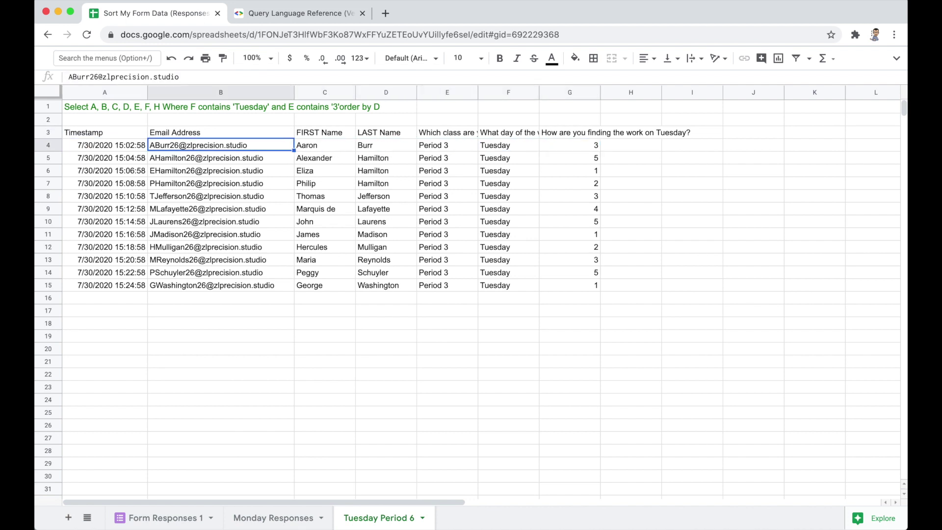
key("Up")
key("Up")
key("Up")
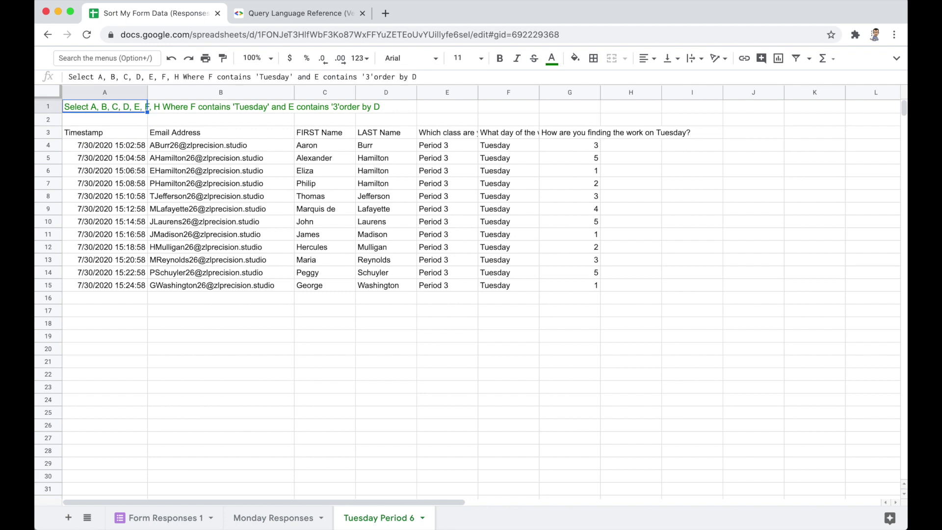
key("Down")
key("Down")
key("Up")
key("Up")
key("Down")
key("Down")
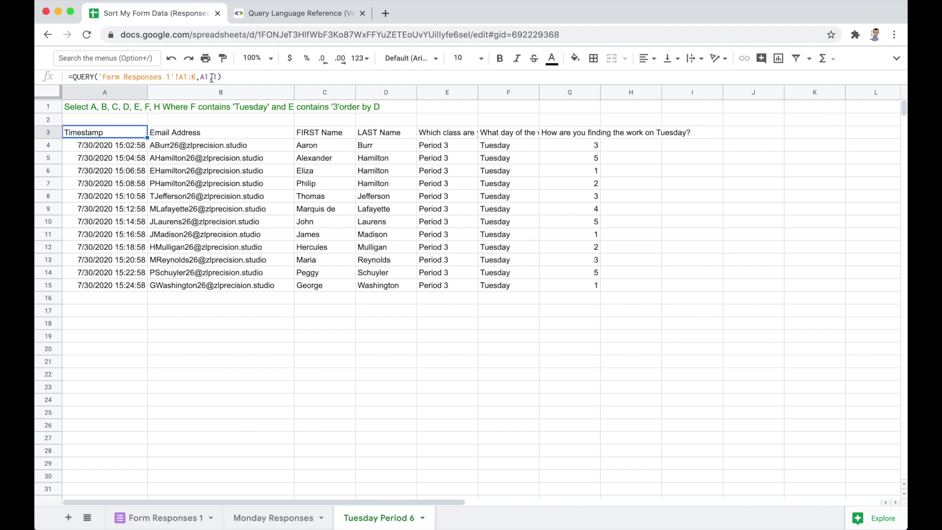
left_click(111, 109)
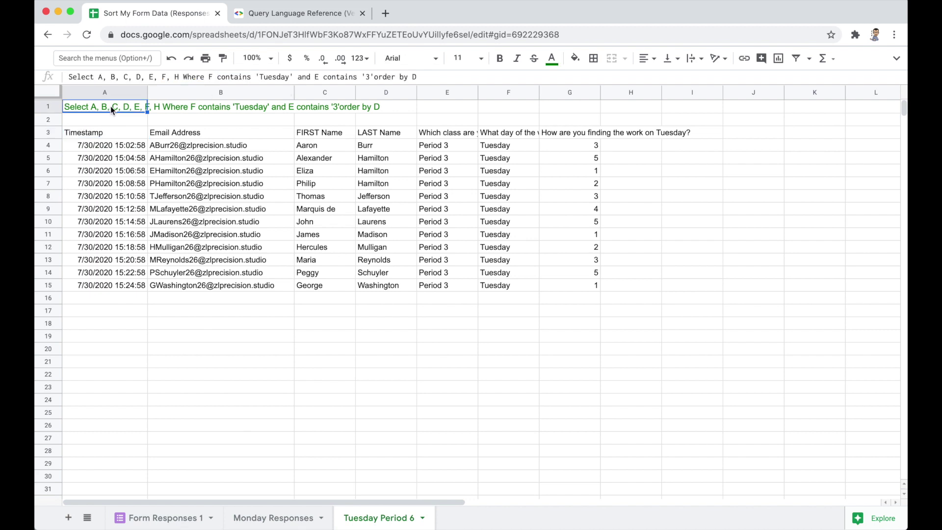
left_click(111, 136)
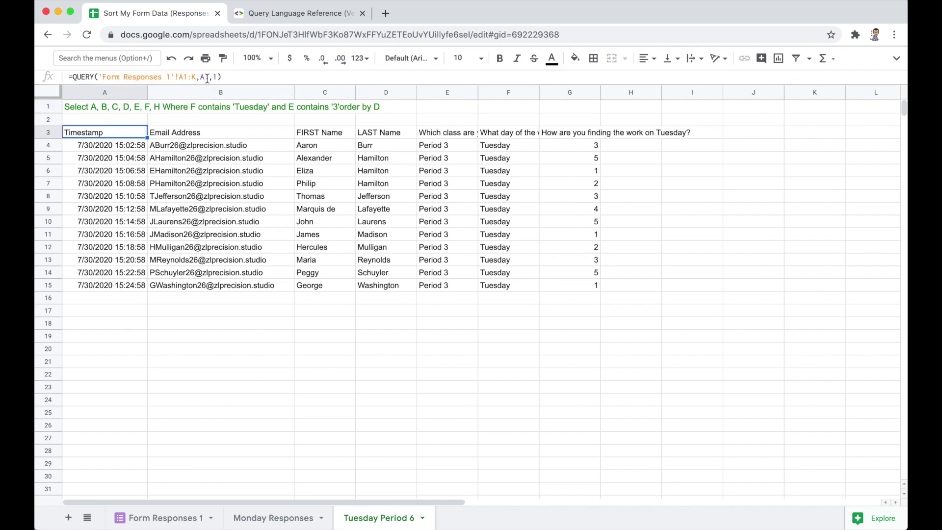
left_click(108, 104)
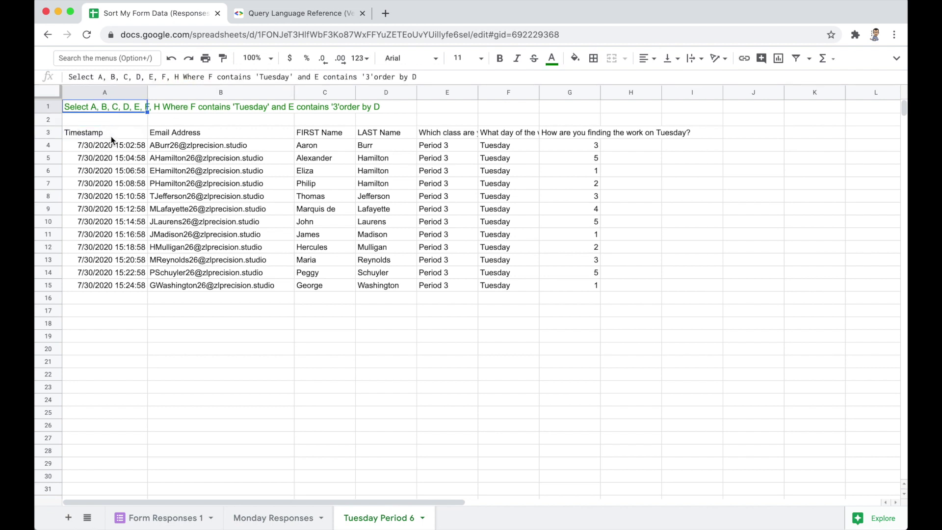
left_click(111, 137)
left_click(118, 105)
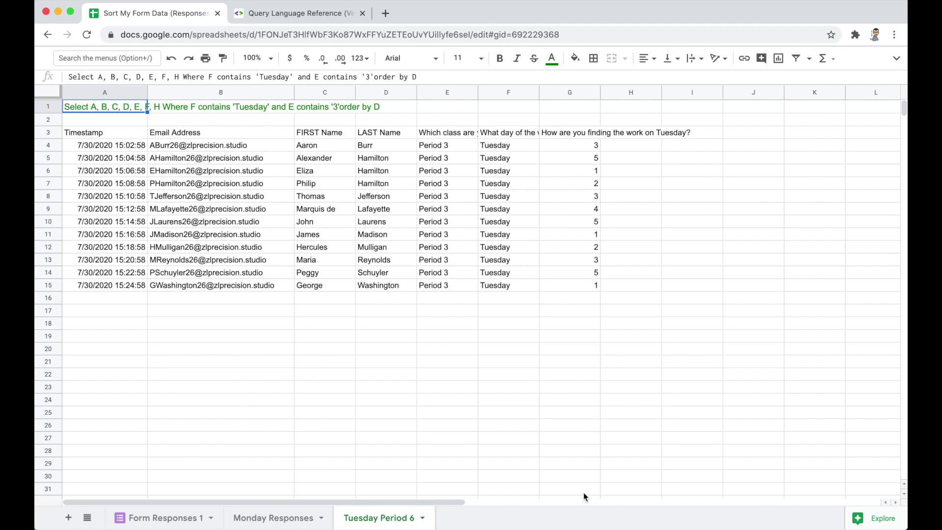